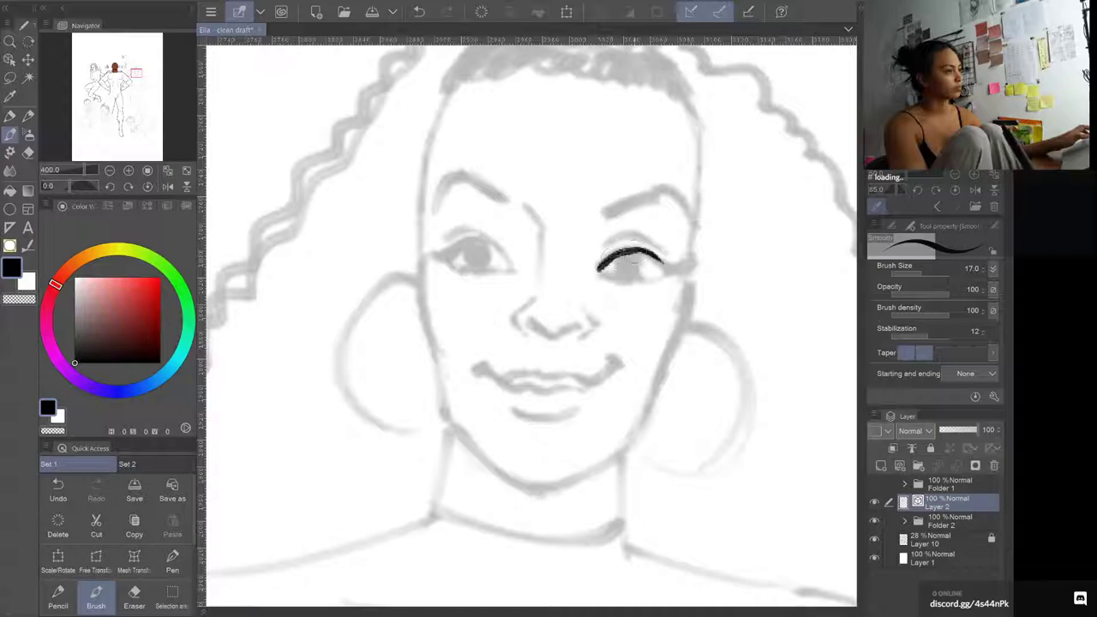
Step: Ink the right-hand eye over the sketch, with a winged upper lid, crease, iris outline and lower lid
left_click_drag(667, 267, 686, 264)
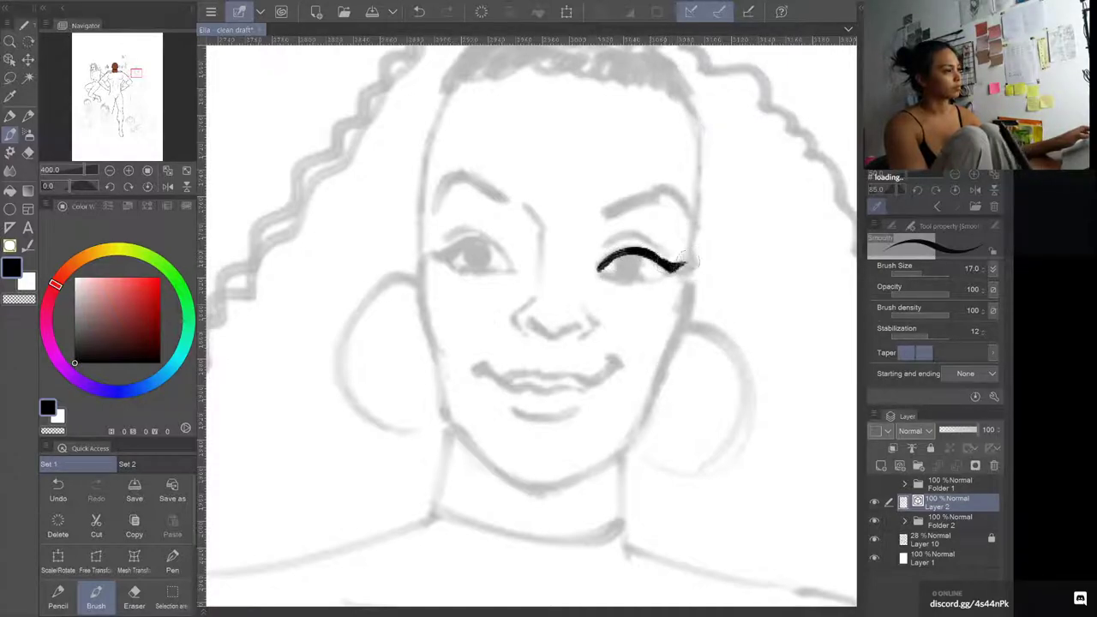
left_click_drag(604, 249, 661, 250)
mouse_move(599, 272)
left_mouse_down()
mouse_move(659, 280)
mouse_move(621, 281)
mouse_move(653, 277)
mouse_move(626, 281)
mouse_move(635, 257)
left_mouse_up()
key("ctrl+z")
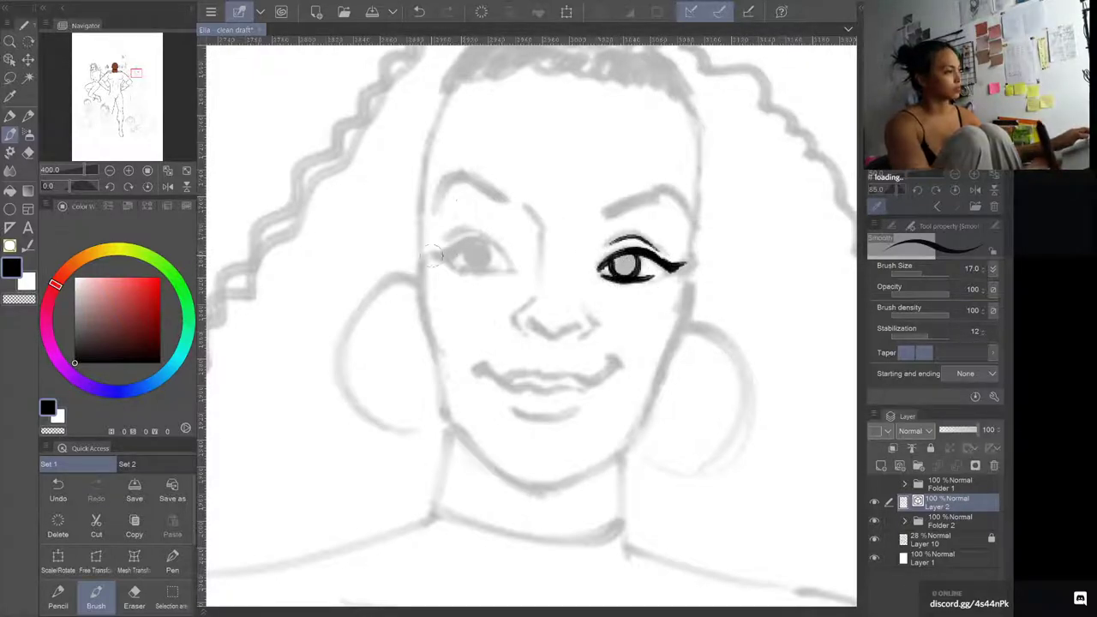
left_click_drag(431, 251, 460, 244)
key("ctrl+z")
Step: Lasso the inked right-hand eye and duplicate it onto its own layer
key("m")
mouse_move(643, 215)
left_mouse_down()
mouse_move(622, 315)
mouse_move(641, 210)
left_mouse_up()
key("ctrl+c")
key("ctrl+v")
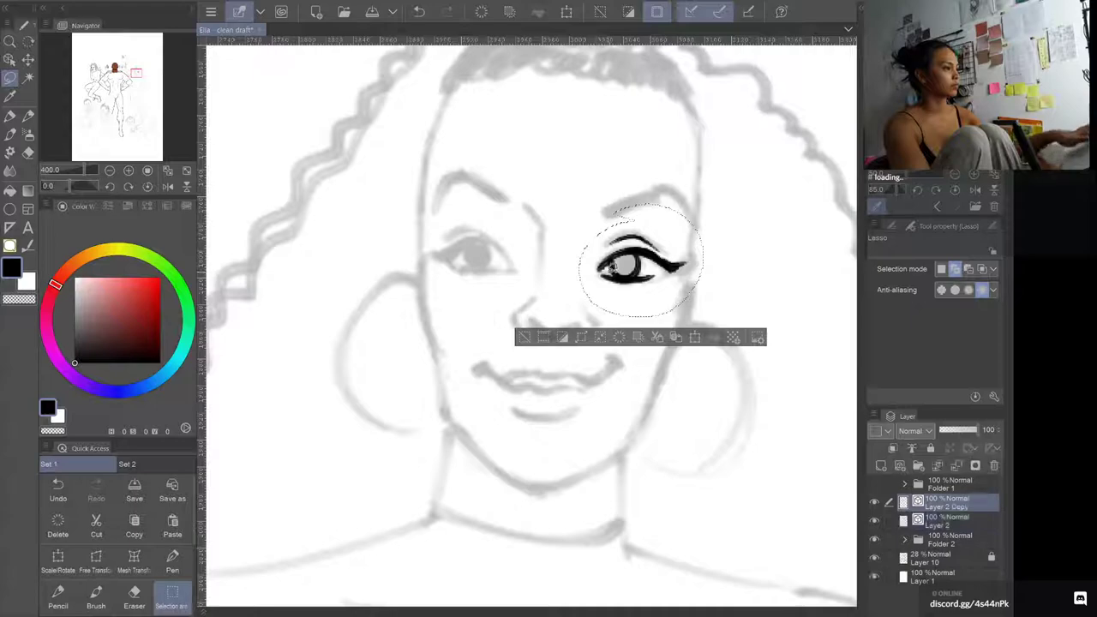
Step: Flip the duplicated eye horizontally and place it over the sketched left-hand eye
key("ctrl+t")
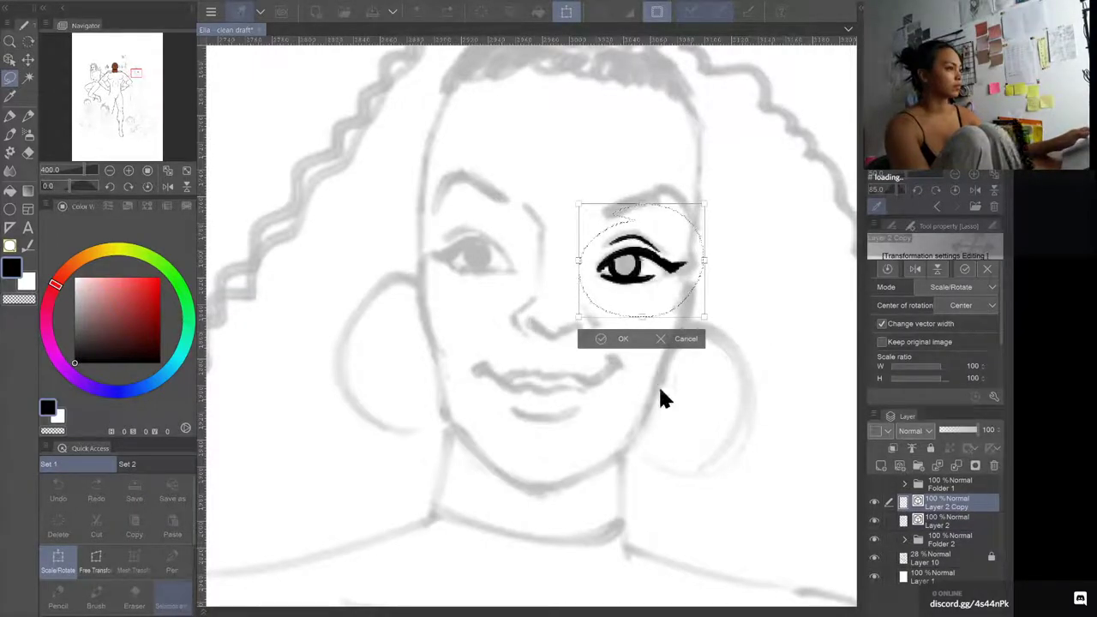
left_click(916, 269)
left_click_drag(676, 266, 510, 257)
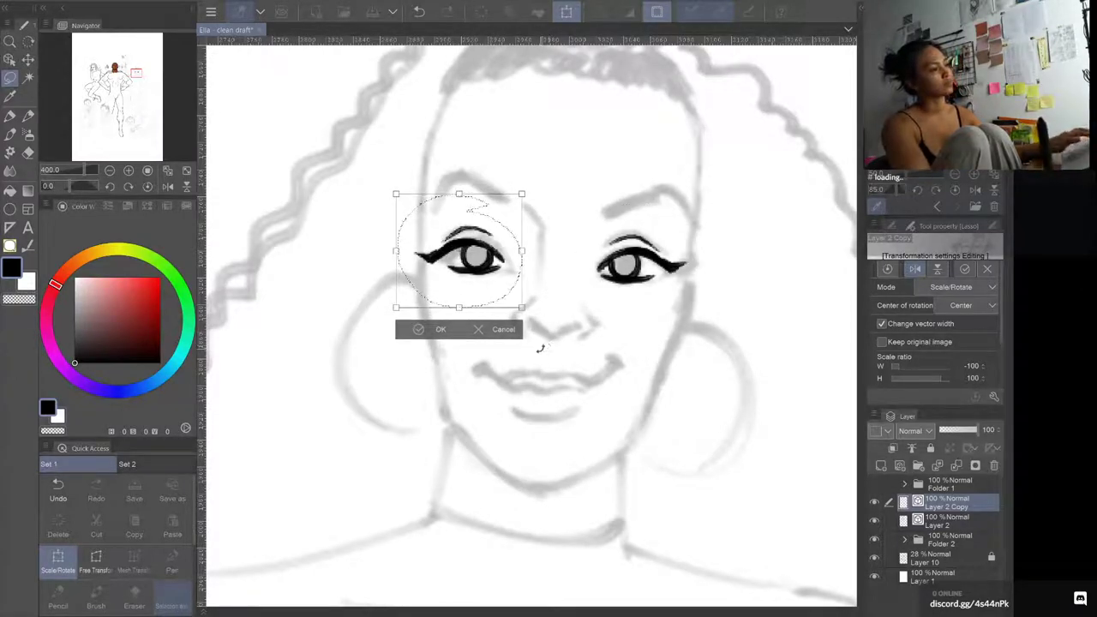
key("Return")
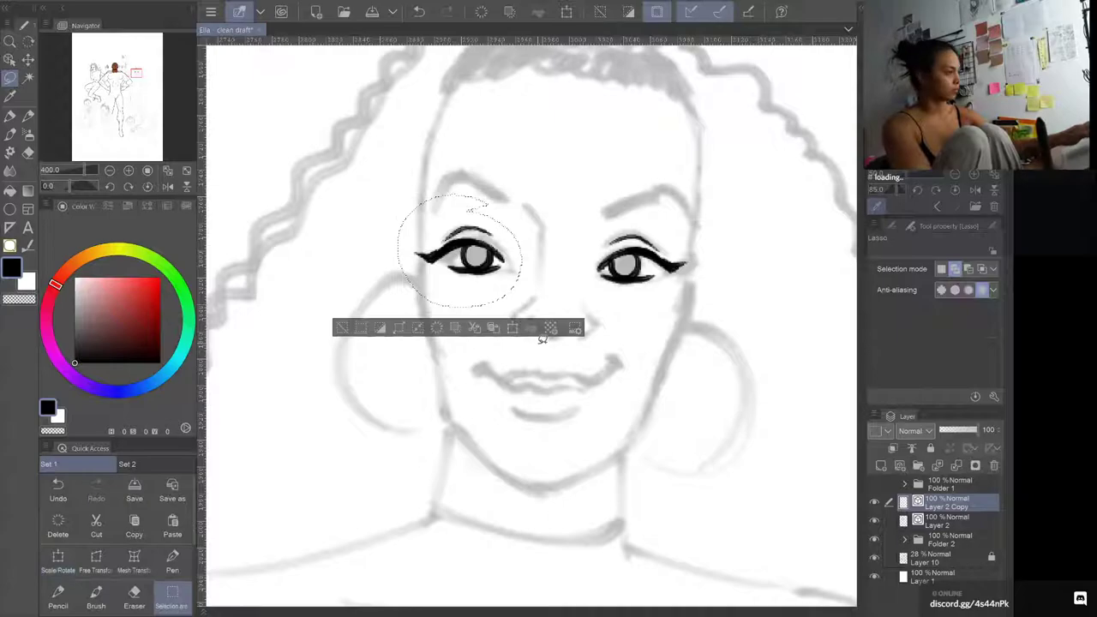
Step: Nudge the mirrored eye slightly toward the nose to match the sketch, and clear the selection
key("Right")
key("Right")
key("Right")
key("Right")
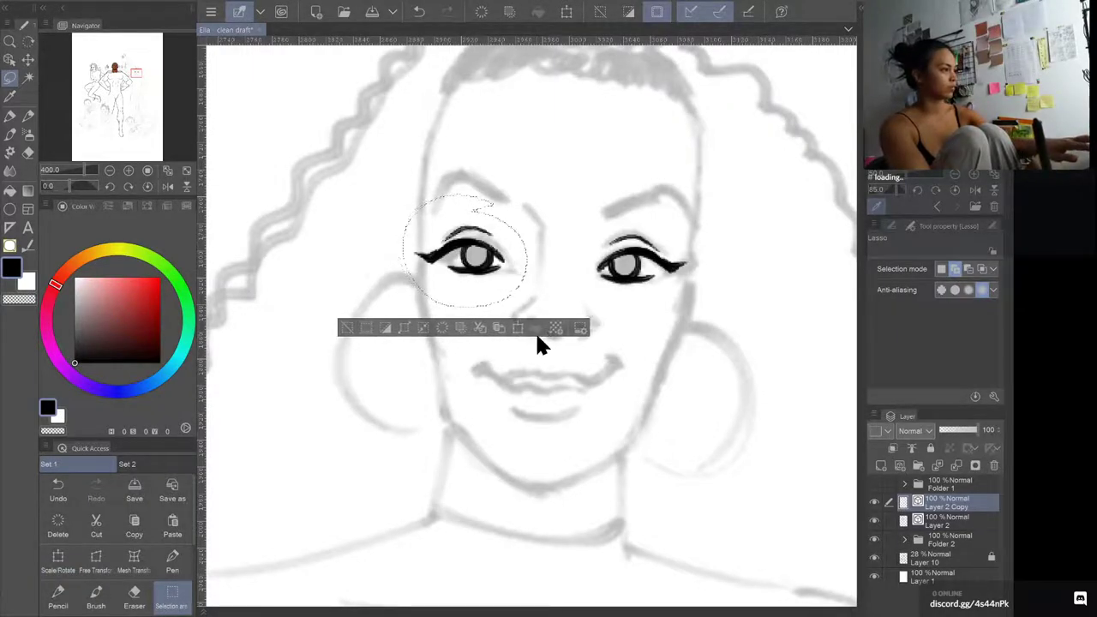
key("k")
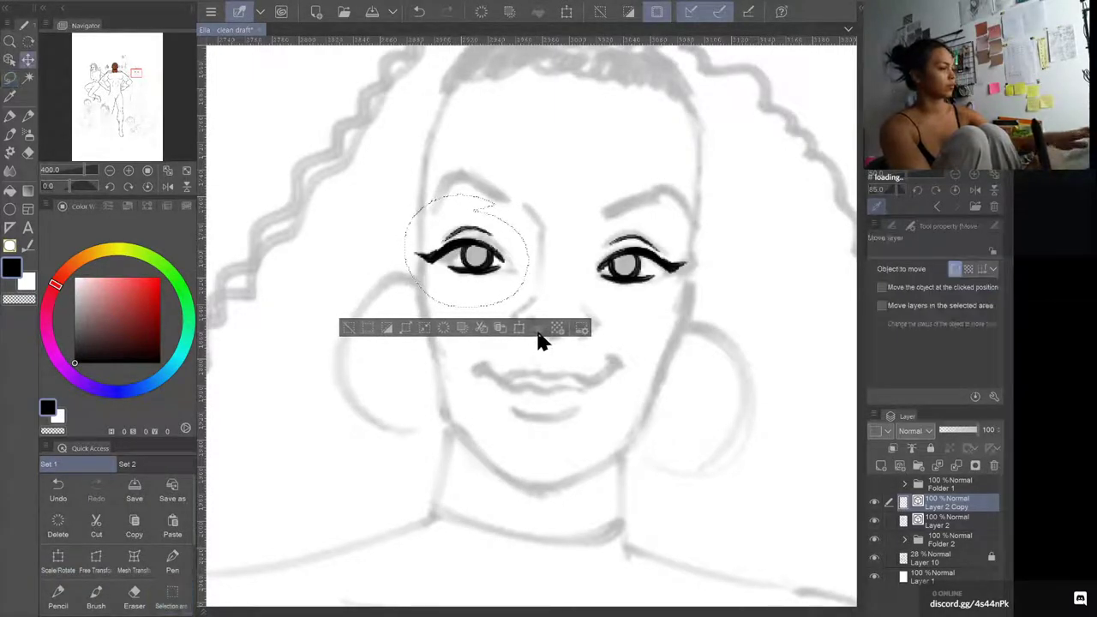
key("Right")
key("Right")
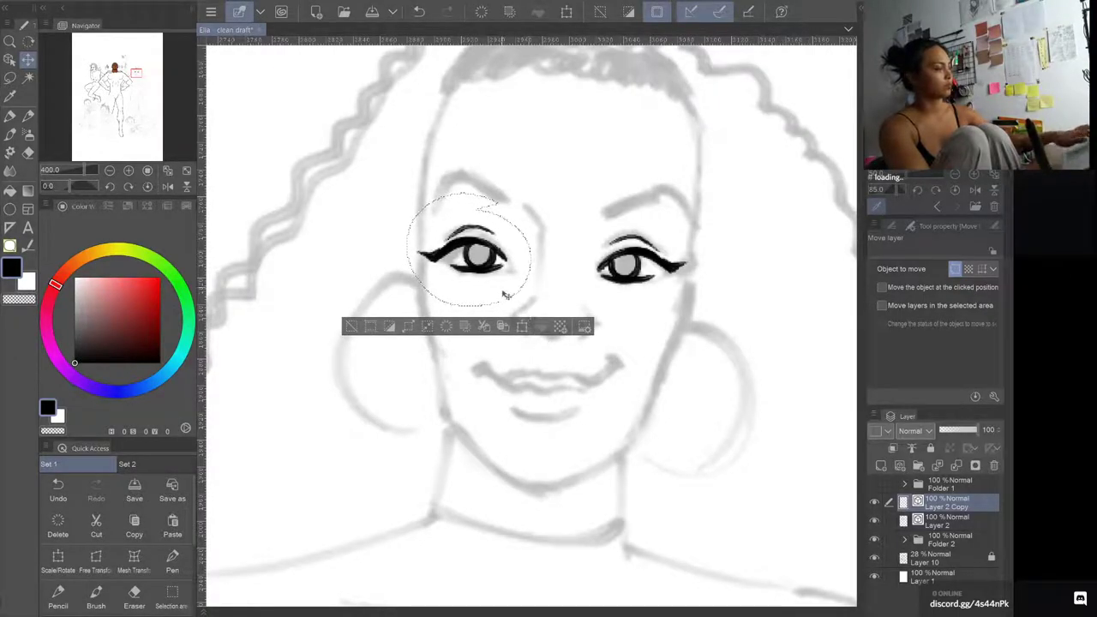
key("ctrl+d")
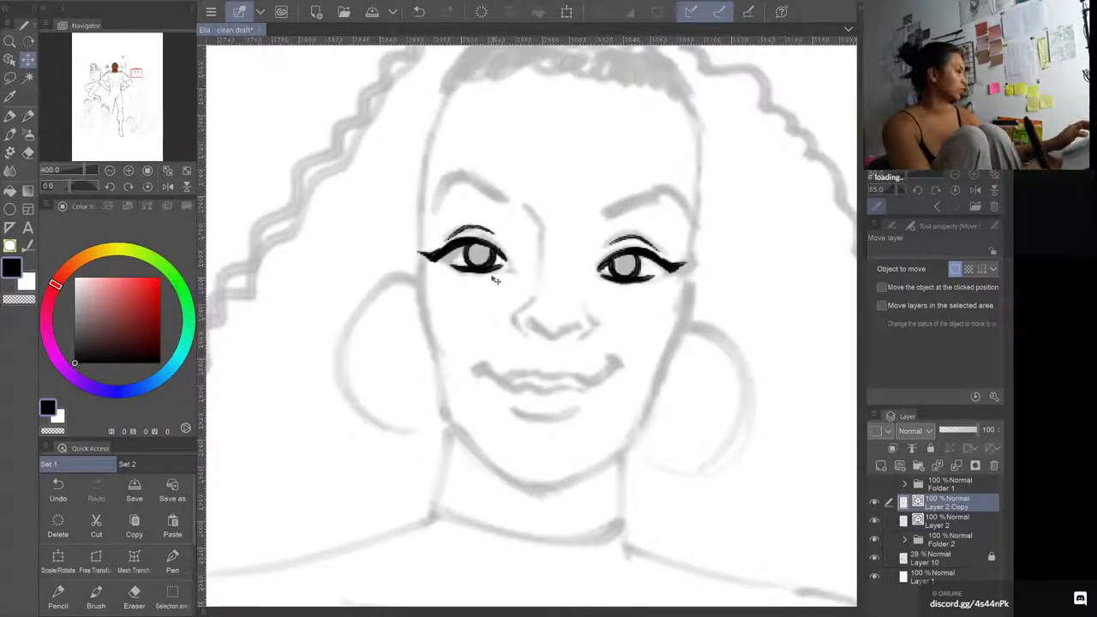
key("p")
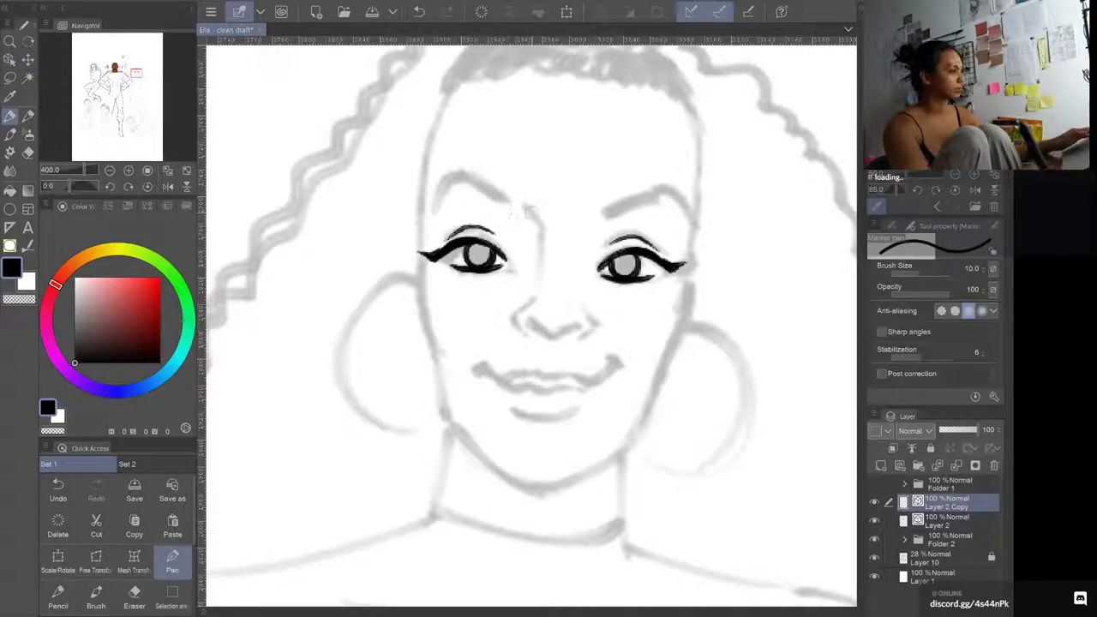
left_click_drag(525, 209, 533, 242)
key("ctrl+z")
Step: Merge the duplicated eye layer into Layer 2 and ink the nose bridge and nostrils with the Smooth brush
key("b")
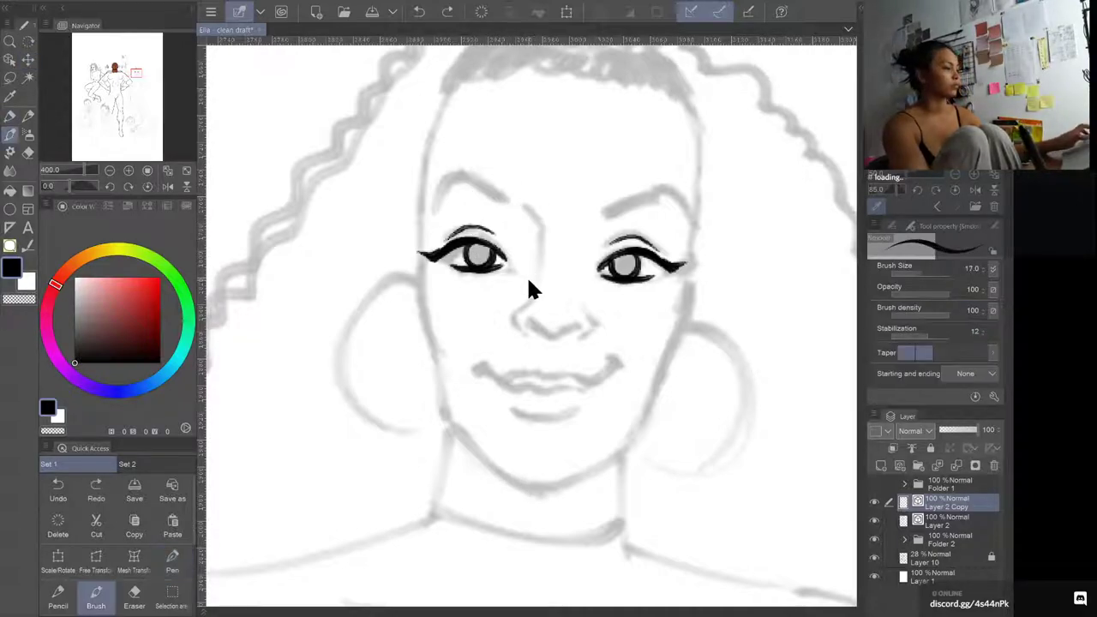
key("ctrl+e")
left_click_drag(529, 214, 538, 236)
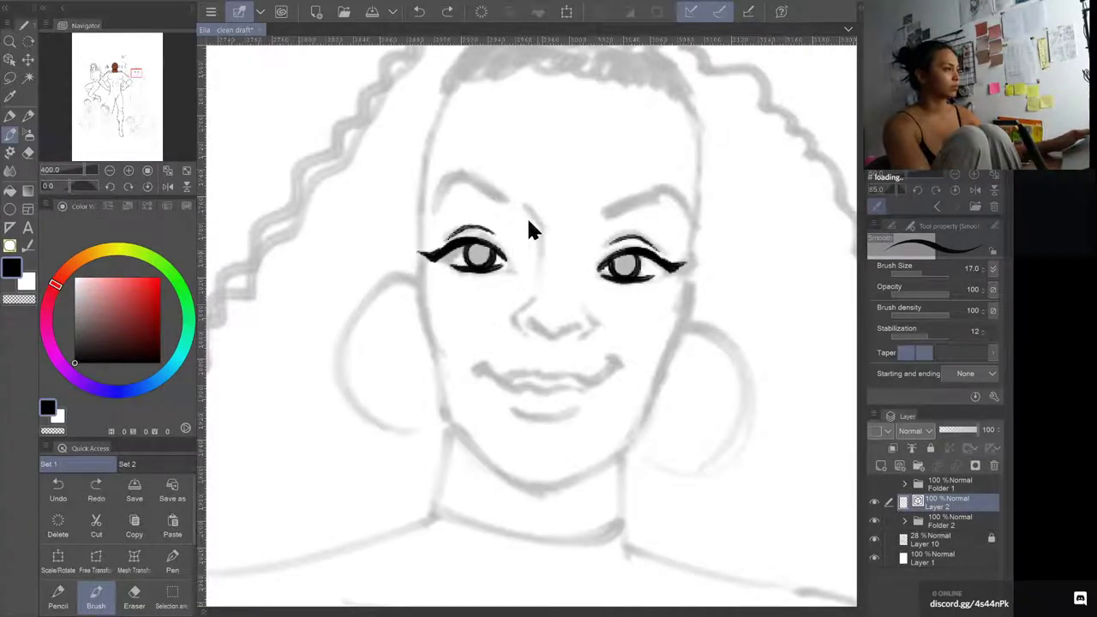
mouse_move(525, 215)
left_mouse_down()
mouse_move(536, 280)
mouse_move(514, 313)
mouse_move(533, 337)
mouse_move(537, 323)
mouse_move(558, 338)
mouse_move(581, 307)
left_mouse_up()
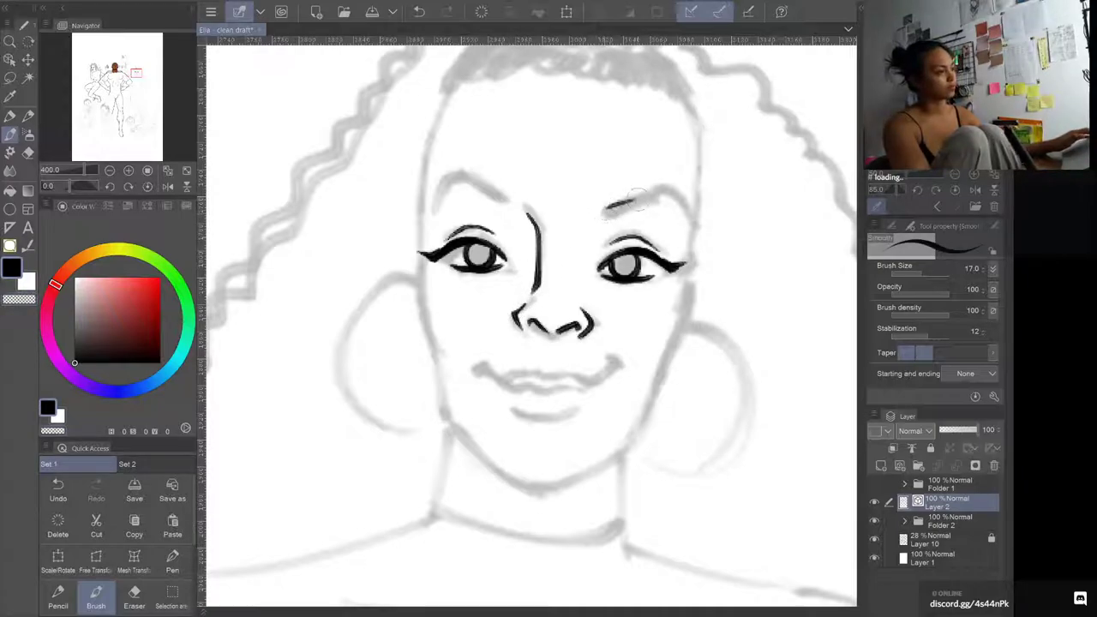
Step: Ink both arched eyebrows over the sketch, thick at the inner ends and tapering outward
mouse_move(605, 212)
left_mouse_down()
mouse_move(664, 194)
mouse_move(687, 211)
left_mouse_up()
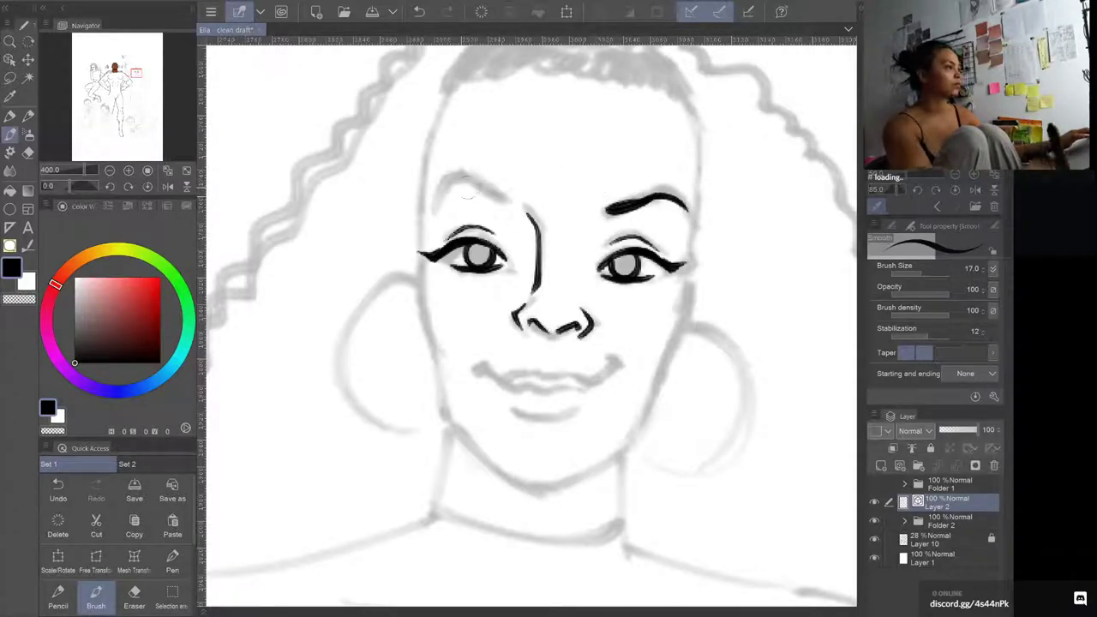
mouse_move(435, 191)
left_mouse_down()
mouse_move(502, 181)
mouse_move(474, 178)
mouse_move(508, 204)
mouse_move(456, 180)
left_mouse_up()
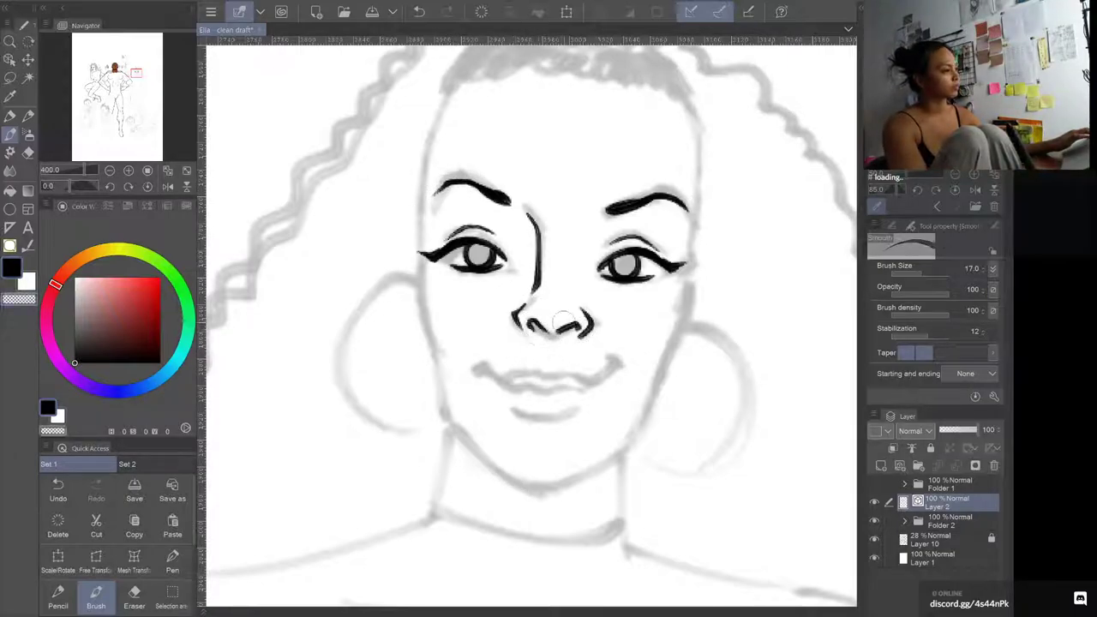
mouse_move(527, 371)
left_mouse_down()
mouse_move(591, 371)
mouse_move(504, 377)
mouse_move(487, 364)
mouse_move(541, 392)
mouse_move(567, 391)
mouse_move(602, 366)
left_mouse_up()
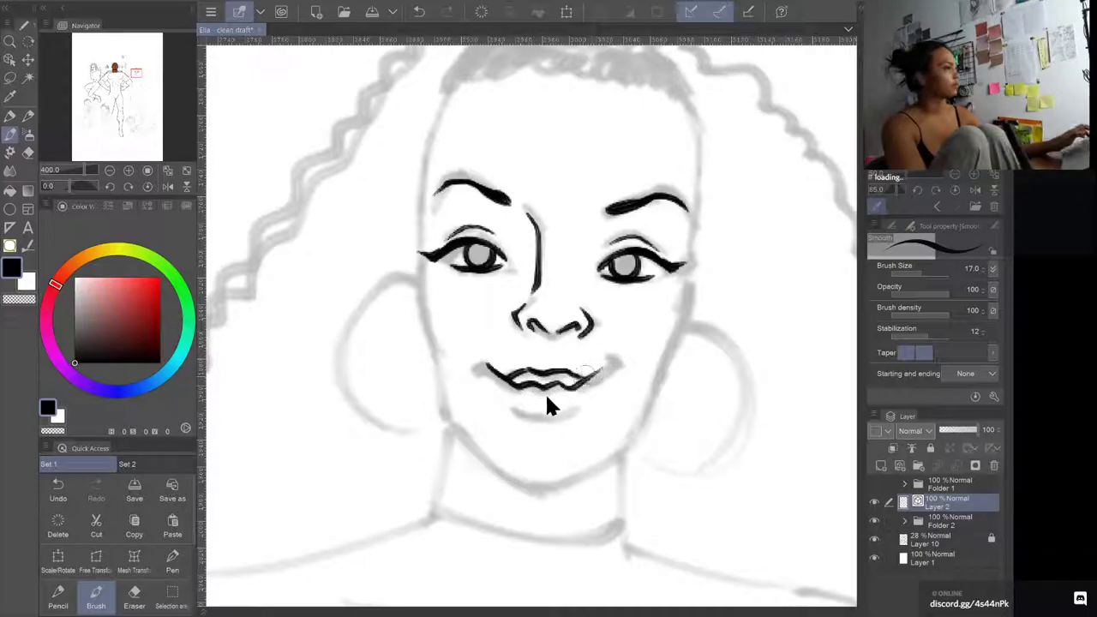
key("ctrl+z")
key("ctrl+z")
key("ctrl+z")
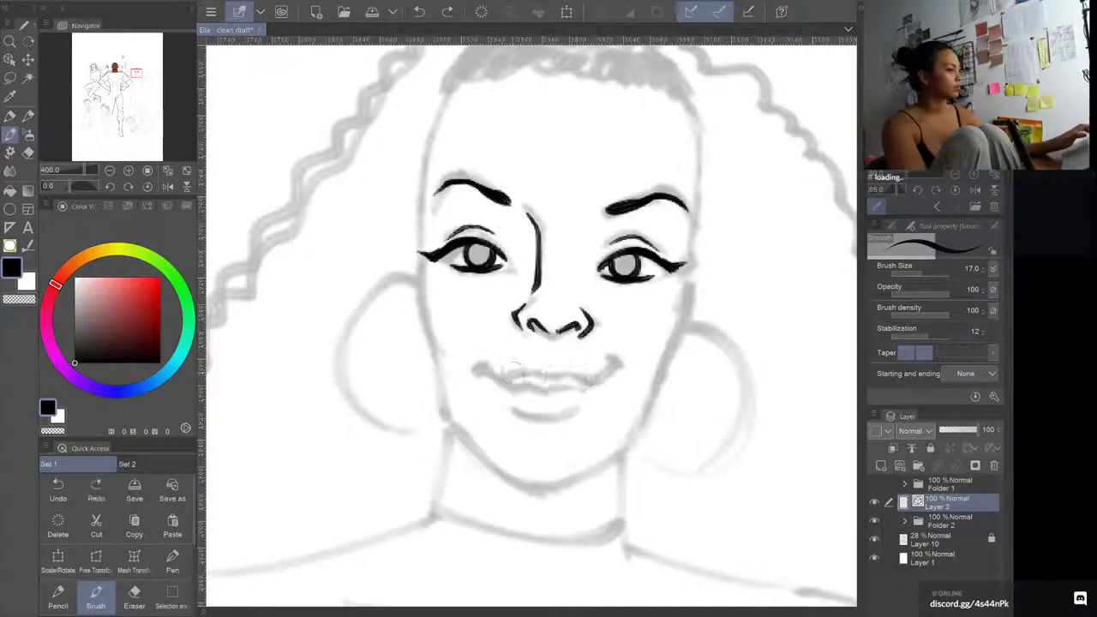
Step: Ink the left half of the line between the lips, from the mouth corner toward the centre
mouse_move(485, 369)
left_mouse_down()
mouse_move(514, 388)
mouse_move(570, 395)
mouse_move(606, 371)
left_mouse_up()
key("ctrl+z")
key("ctrl+z")
mouse_move(485, 369)
left_mouse_down()
mouse_move(538, 393)
mouse_move(590, 390)
mouse_move(606, 376)
left_mouse_up()
key("ctrl+z")
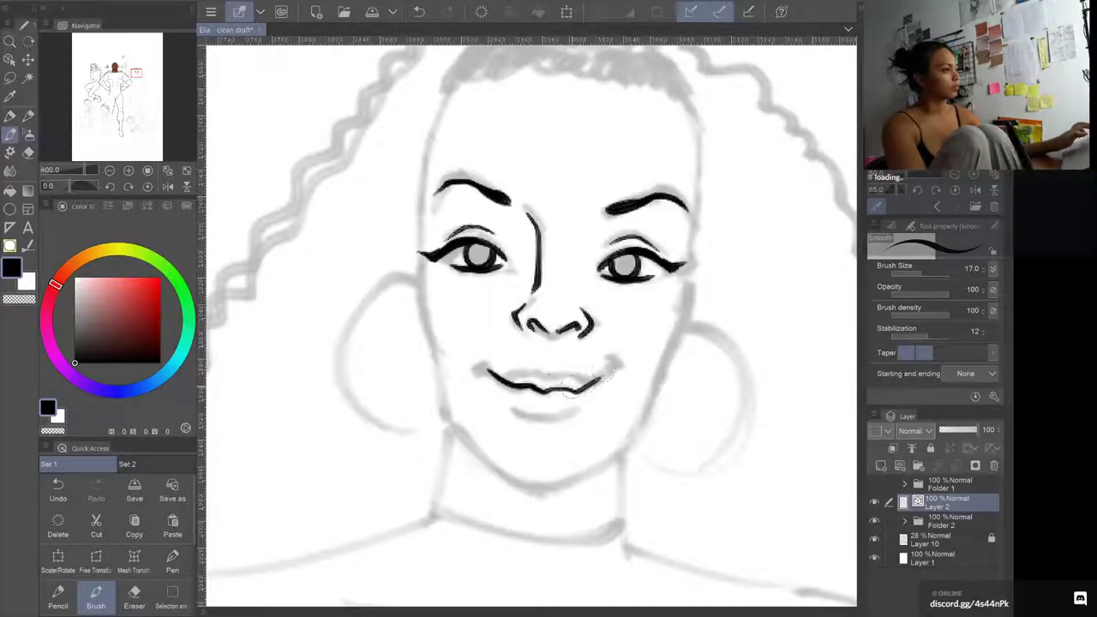
key("ctrl+z")
scroll(478, 281, "up", 6)
mouse_move(663, 482)
left_mouse_down()
mouse_move(588, 360)
mouse_move(458, 84)
left_mouse_up()
scroll(496, 130, "down", 2)
left_click_drag(695, 363, 527, 355)
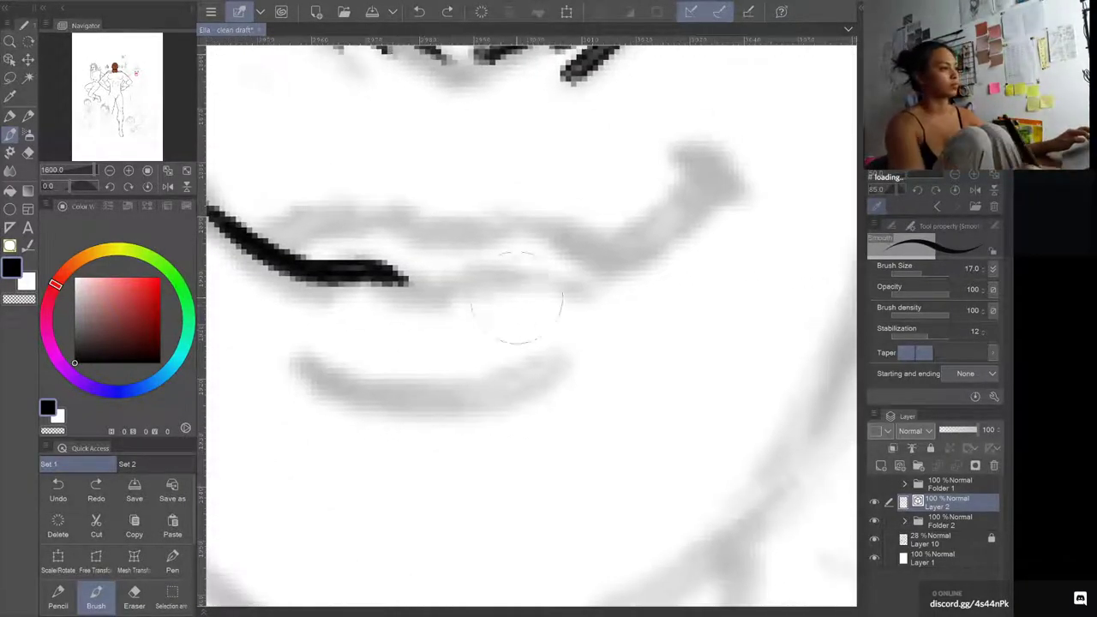
left_click_drag(436, 288, 485, 273)
key("ctrl+z")
key("ctrl+z")
Step: Reduce the brush size to 10 and ink the right half of the mouth line up to the corner
key("bracketleft")
key("bracketleft")
key("bracketleft")
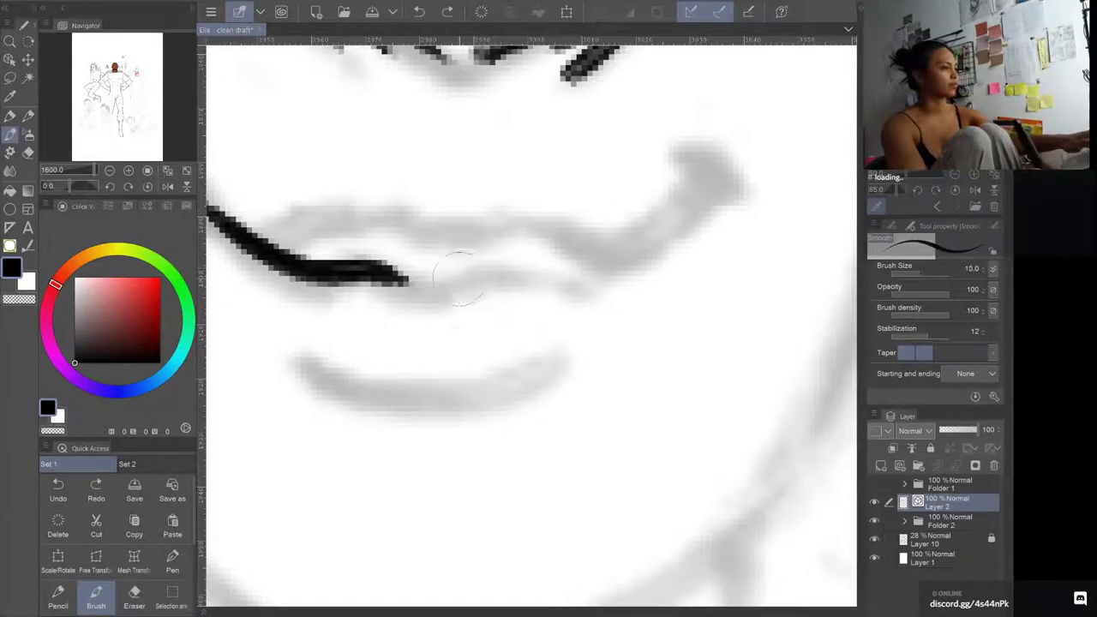
mouse_move(420, 291)
left_mouse_down()
mouse_move(472, 276)
mouse_move(537, 279)
mouse_move(439, 289)
mouse_move(483, 274)
mouse_move(550, 287)
mouse_move(592, 271)
mouse_move(696, 181)
left_mouse_up()
key("ctrl+z")
scroll(580, 228, "down", 4)
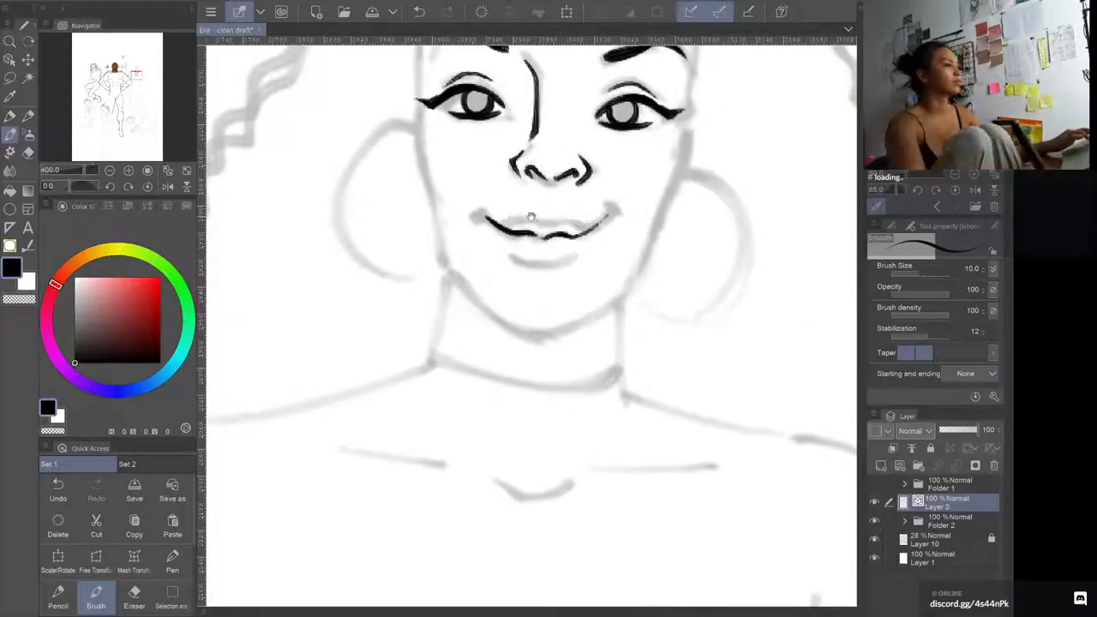
Step: Close the gap in the middle of the mouth line and strengthen its right end to the corner
left_click_drag(545, 200, 545, 251)
scroll(458, 151, "up", 2)
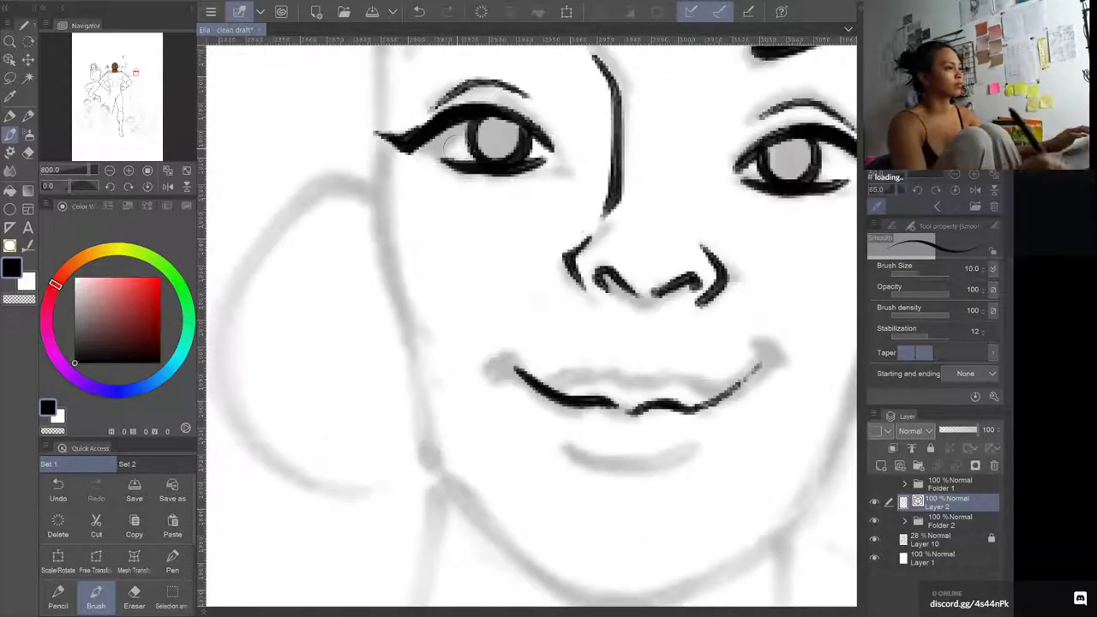
left_click_drag(561, 320, 512, 311)
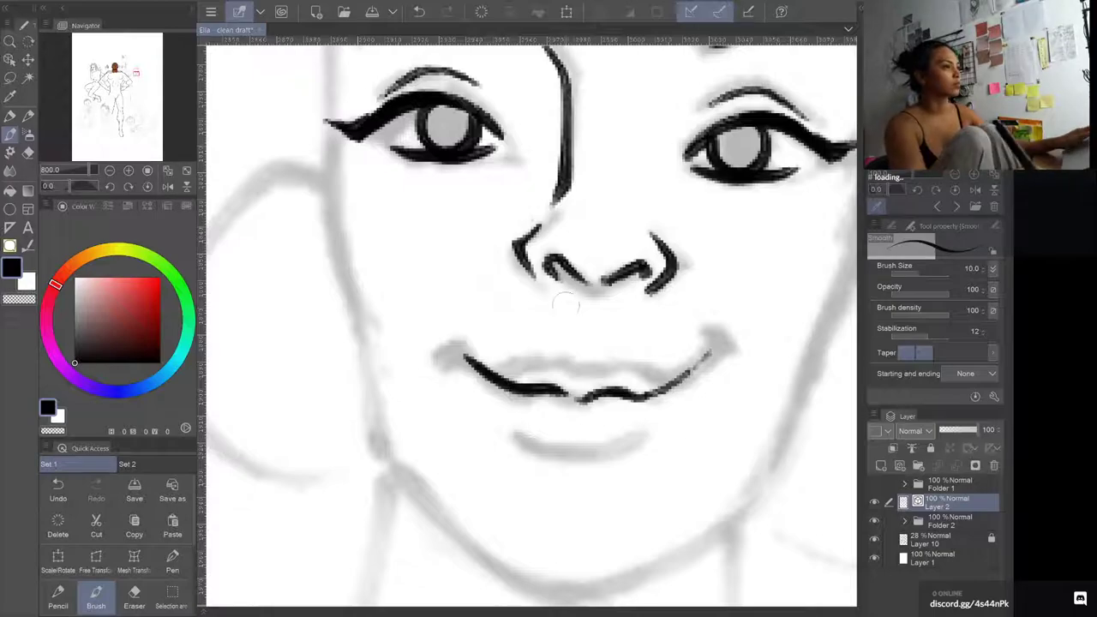
mouse_move(580, 390)
left_mouse_down()
mouse_move(566, 397)
mouse_move(610, 392)
left_mouse_up()
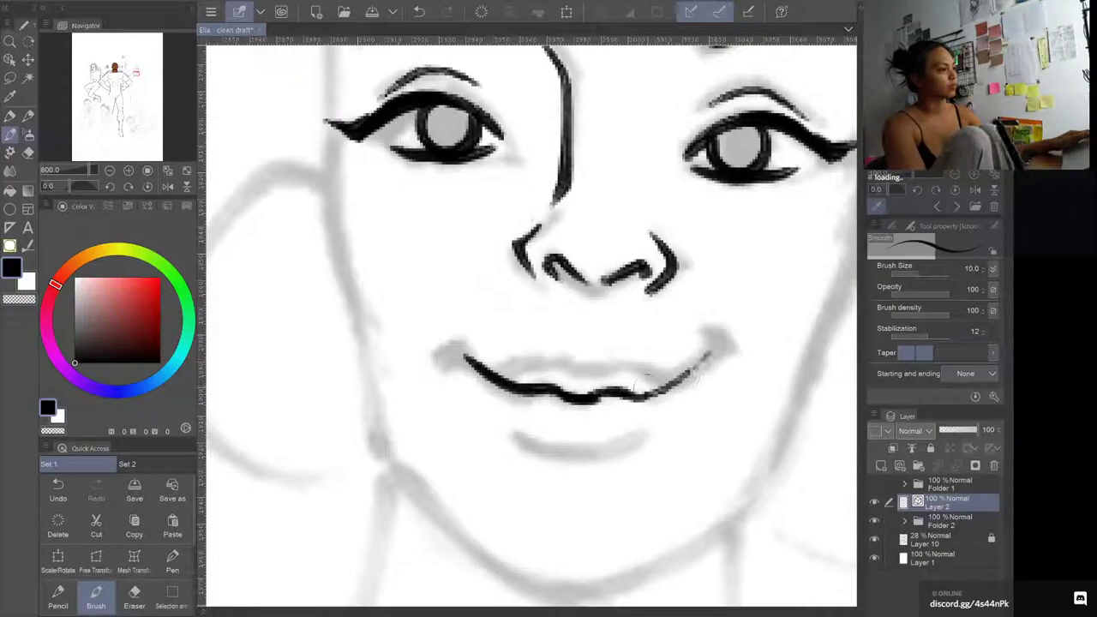
left_click_drag(634, 395, 701, 353)
key("ctrl+z")
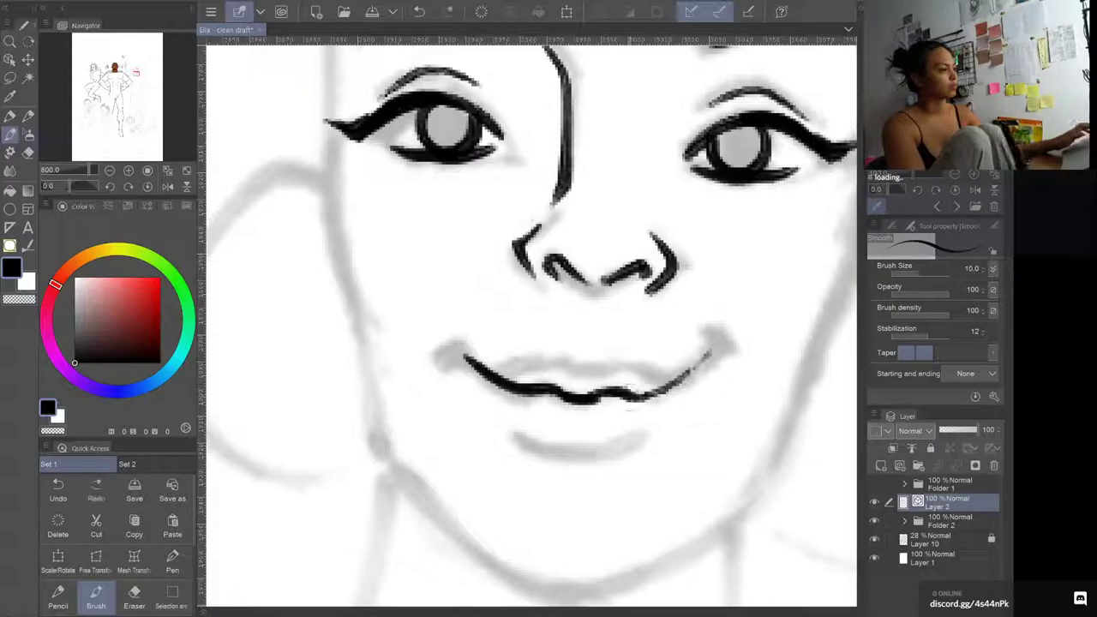
mouse_move(635, 396)
left_mouse_down()
mouse_move(676, 382)
mouse_move(708, 351)
left_mouse_up()
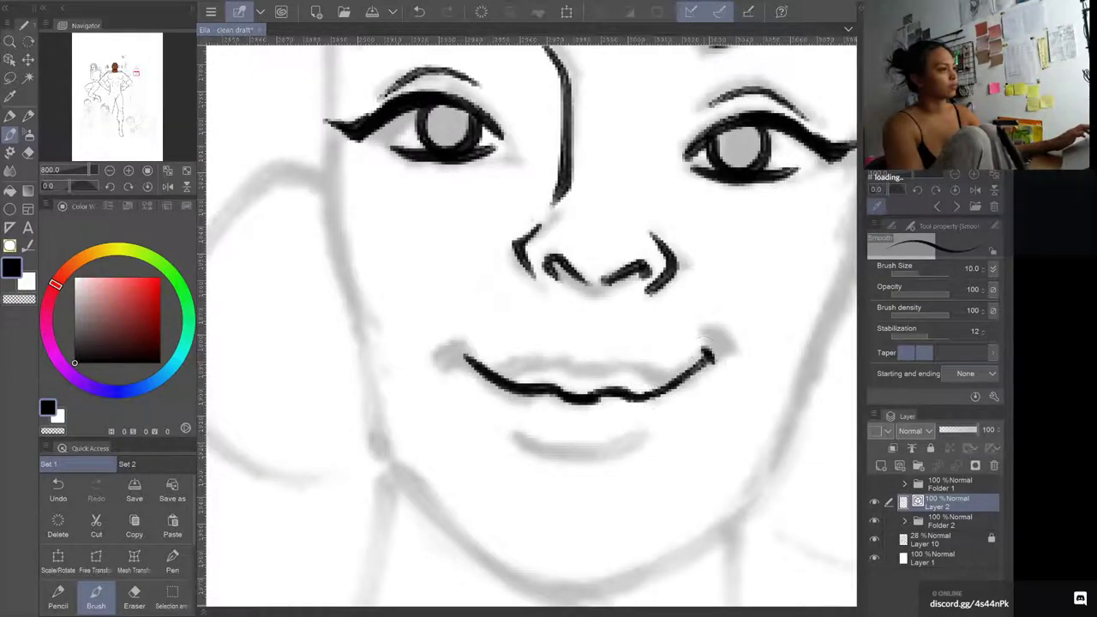
Step: Ink the wavy upper contour line of the mouth between the two corners
mouse_move(468, 364)
left_mouse_down()
mouse_move(450, 351)
mouse_move(508, 375)
mouse_move(674, 383)
left_mouse_up()
key("ctrl+z")
mouse_move(497, 370)
left_mouse_down()
mouse_move(628, 374)
mouse_move(680, 357)
left_mouse_up()
Step: Ink the curve of the lower lip and add a short stroke at the top of the right nostril
mouse_move(508, 420)
left_mouse_down()
mouse_move(594, 452)
mouse_move(650, 430)
left_mouse_up()
key("ctrl+z")
left_click_drag(506, 416, 576, 450)
mouse_move(653, 432)
left_mouse_down()
mouse_move(563, 440)
mouse_move(585, 457)
mouse_move(623, 445)
mouse_move(607, 457)
mouse_move(640, 418)
left_mouse_up()
key("ctrl+z")
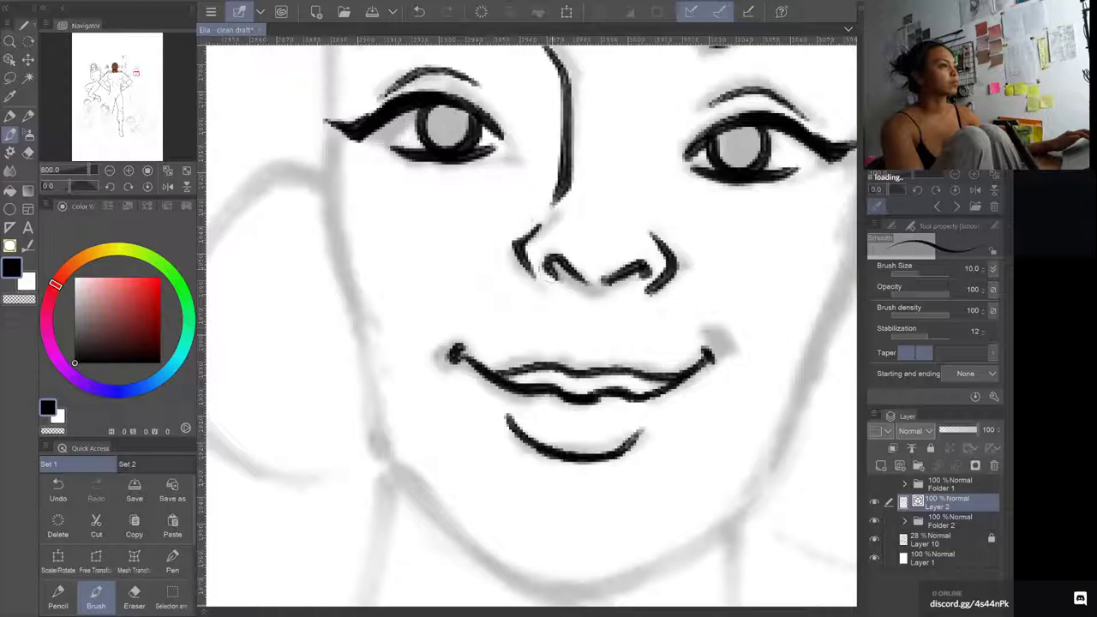
mouse_move(654, 234)
left_mouse_down()
mouse_move(689, 249)
mouse_move(591, 301)
left_mouse_up()
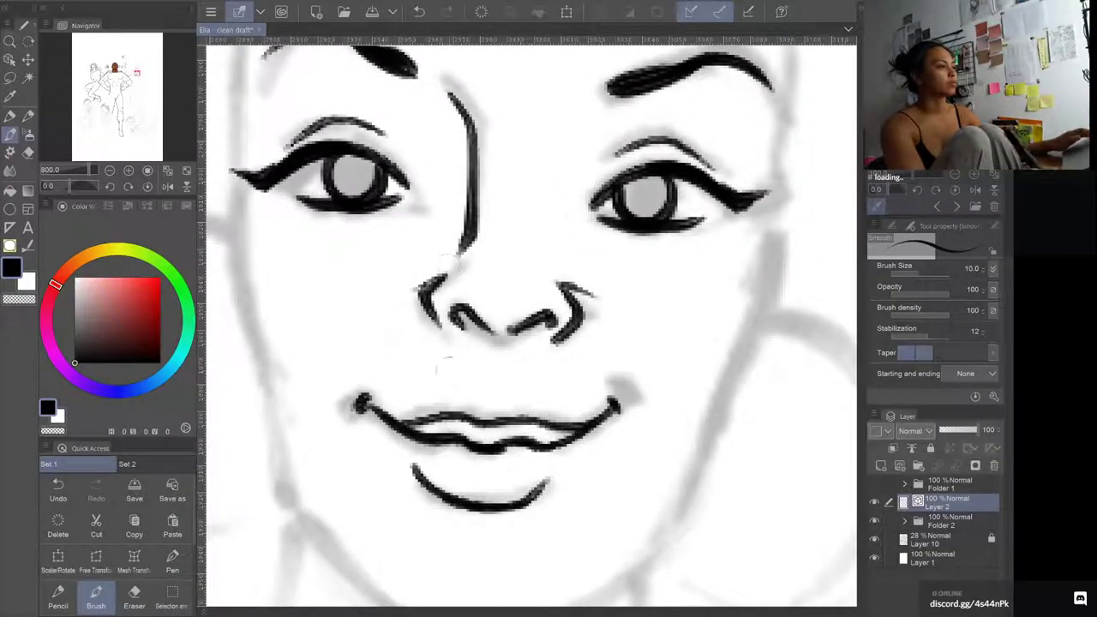
left_click_drag(496, 241, 530, 316)
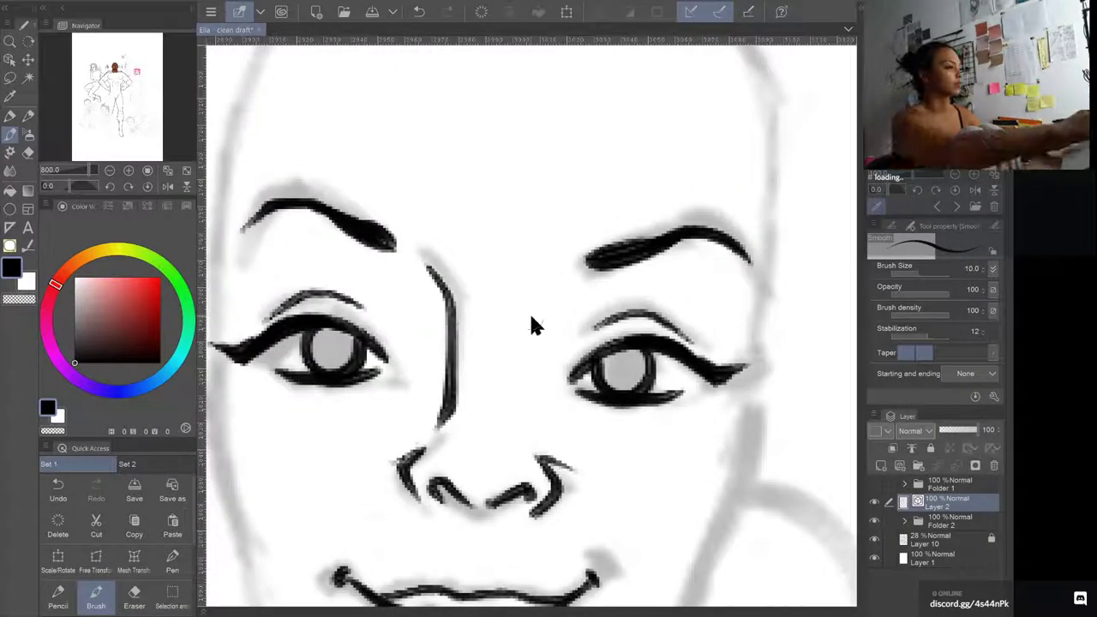
Step: Ink the left side of the face outline from the hairline down along the jaw to the chin
scroll(531, 317, "down", 6)
left_click_drag(548, 276, 589, 237)
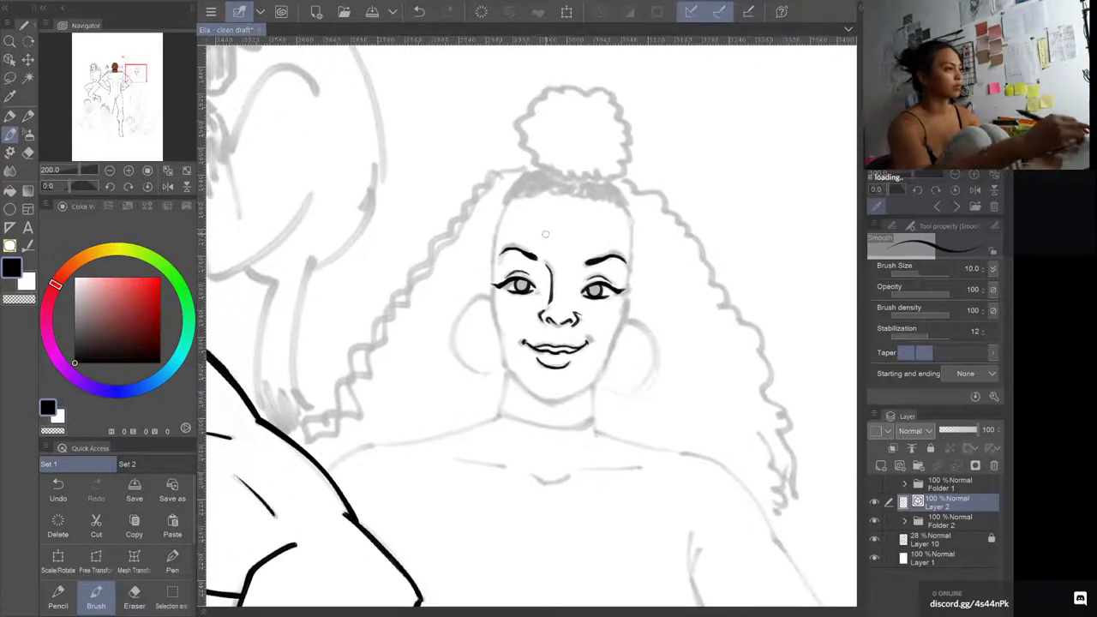
scroll(544, 229, "up", 6)
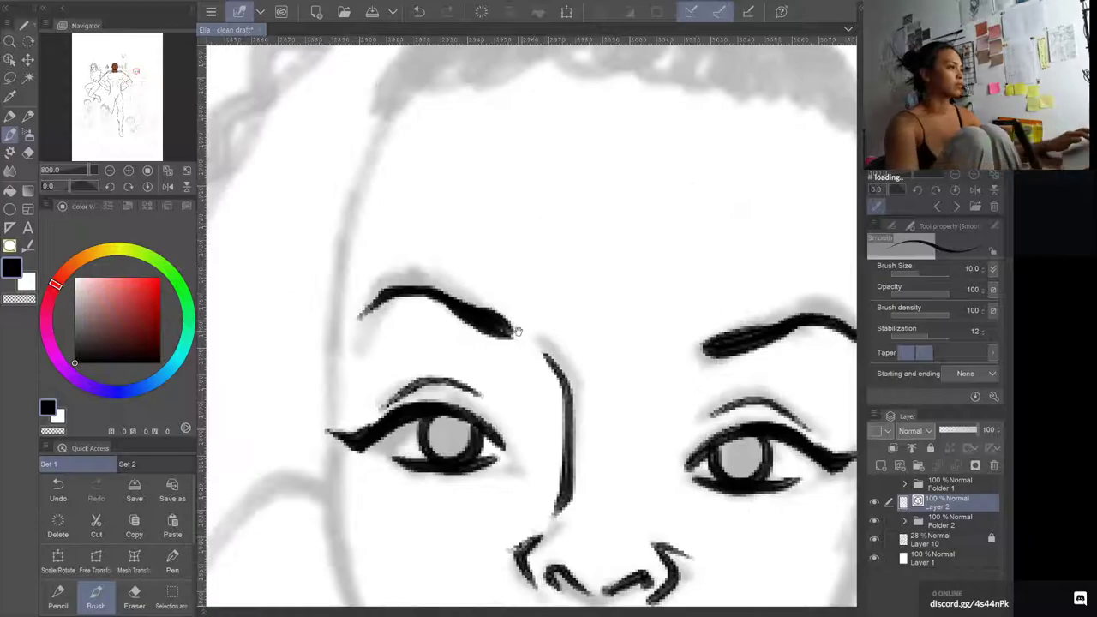
left_click_drag(514, 334, 544, 231)
scroll(331, 159, "down", 2)
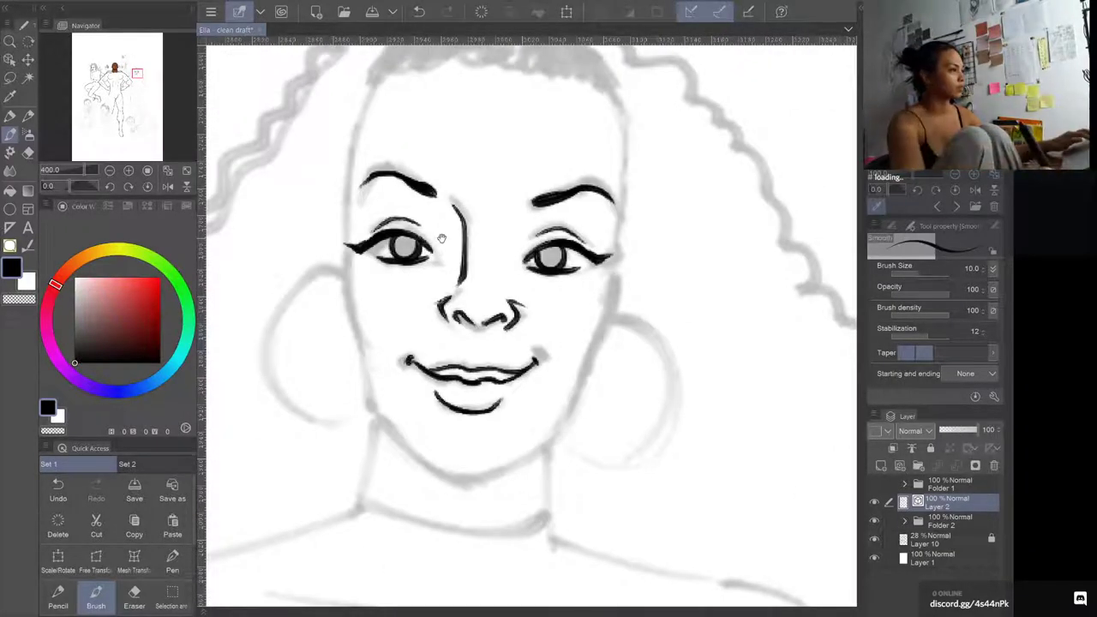
left_click_drag(452, 103, 427, 236)
key("ctrl+z")
mouse_move(456, 92)
left_mouse_down()
mouse_move(418, 190)
mouse_move(420, 295)
mouse_move(454, 373)
mouse_move(433, 336)
mouse_move(443, 419)
mouse_move(515, 490)
left_mouse_up()
Step: Ink the right side of the face outline from the hairline over the cheek and jaw to the chin
mouse_move(695, 105)
left_mouse_down()
mouse_move(706, 219)
mouse_move(693, 302)
left_mouse_up()
mouse_move(655, 375)
left_mouse_down()
mouse_move(682, 350)
mouse_move(693, 294)
left_mouse_up()
left_click_drag(657, 375, 646, 432)
mouse_move(511, 490)
left_mouse_down()
mouse_move(591, 482)
mouse_move(639, 455)
mouse_move(650, 418)
left_mouse_up()
left_click_drag(665, 361, 647, 421)
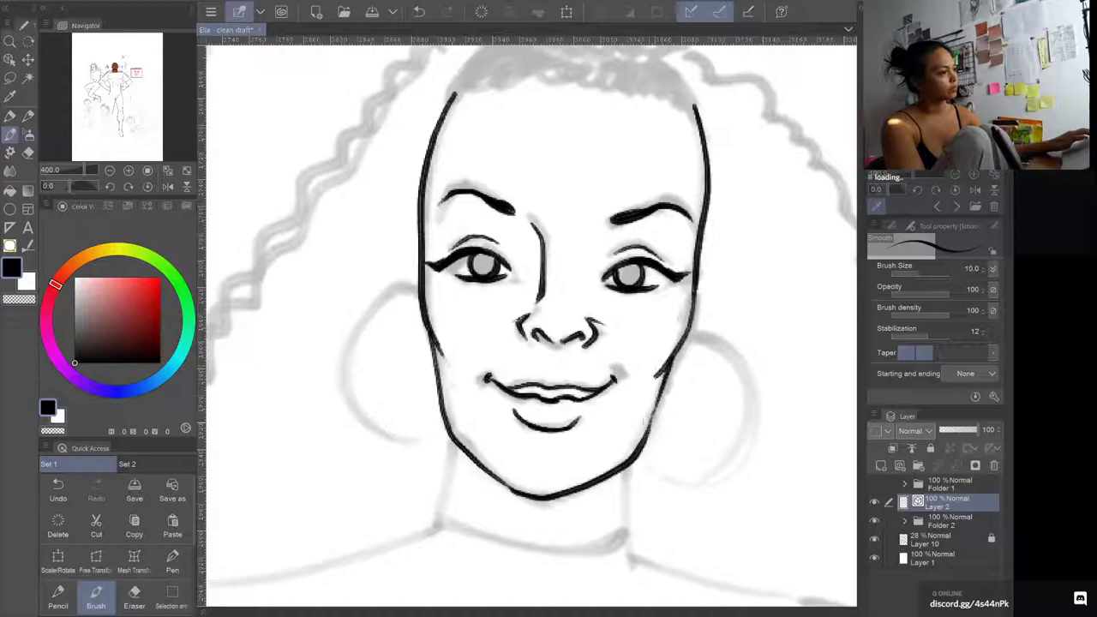
left_click_drag(669, 367, 634, 450)
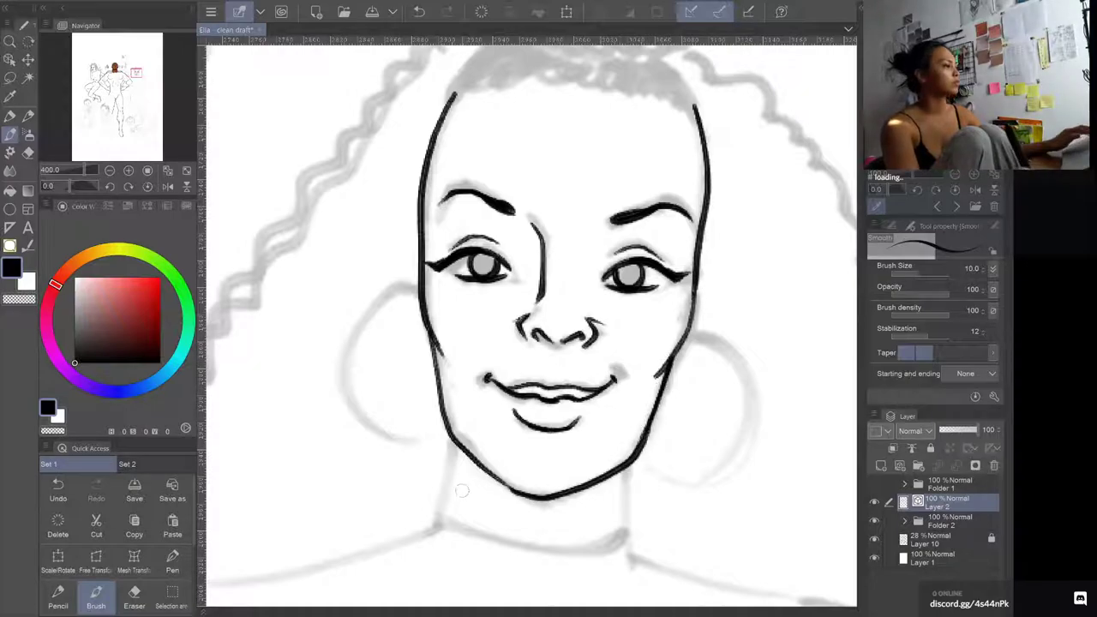
Step: Ink both sides of the neck from the jaw down to the sketched shoulder line
left_click_drag(462, 491, 487, 424)
left_click_drag(480, 381, 457, 471)
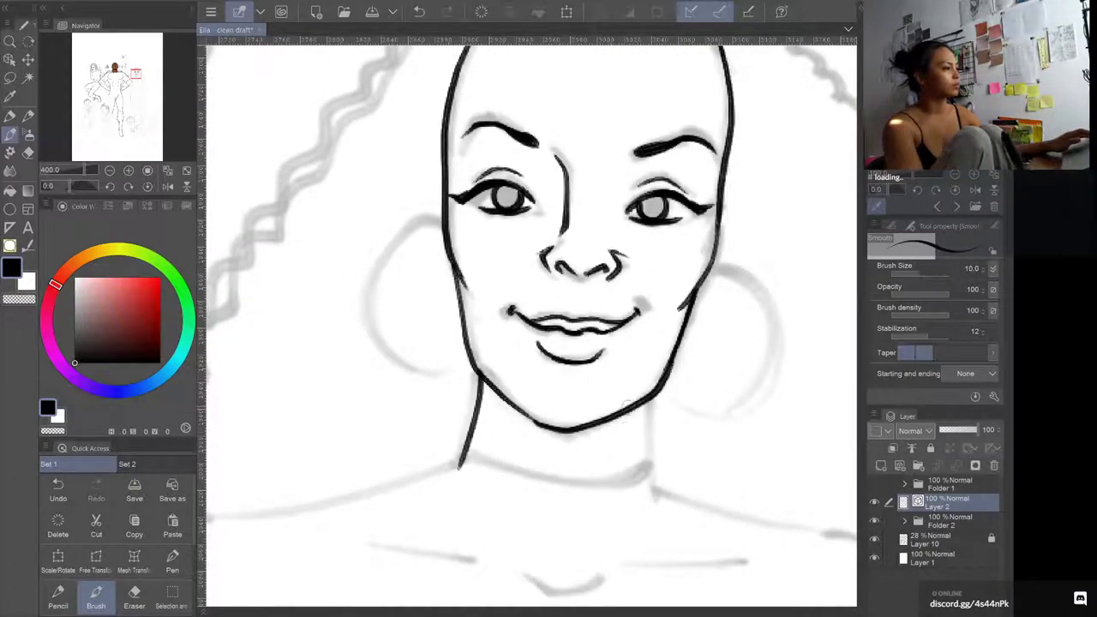
left_click_drag(649, 401, 656, 504)
left_click_drag(425, 294, 463, 354)
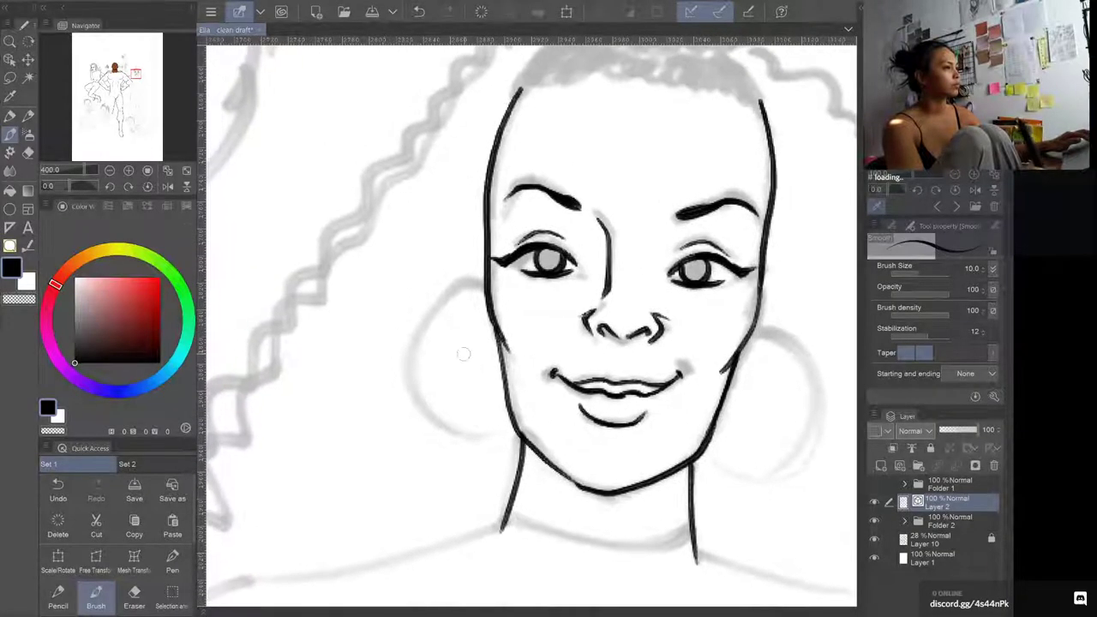
Step: Ink the outer curve of the left hoop earring, placed slightly lower and closer to the face than in the sketch
scroll(426, 264, "up", 1)
left_click_drag(426, 264, 419, 113)
mouse_move(523, 120)
left_mouse_down()
mouse_move(508, 102)
mouse_move(521, 125)
left_mouse_up()
key("c")
key("c")
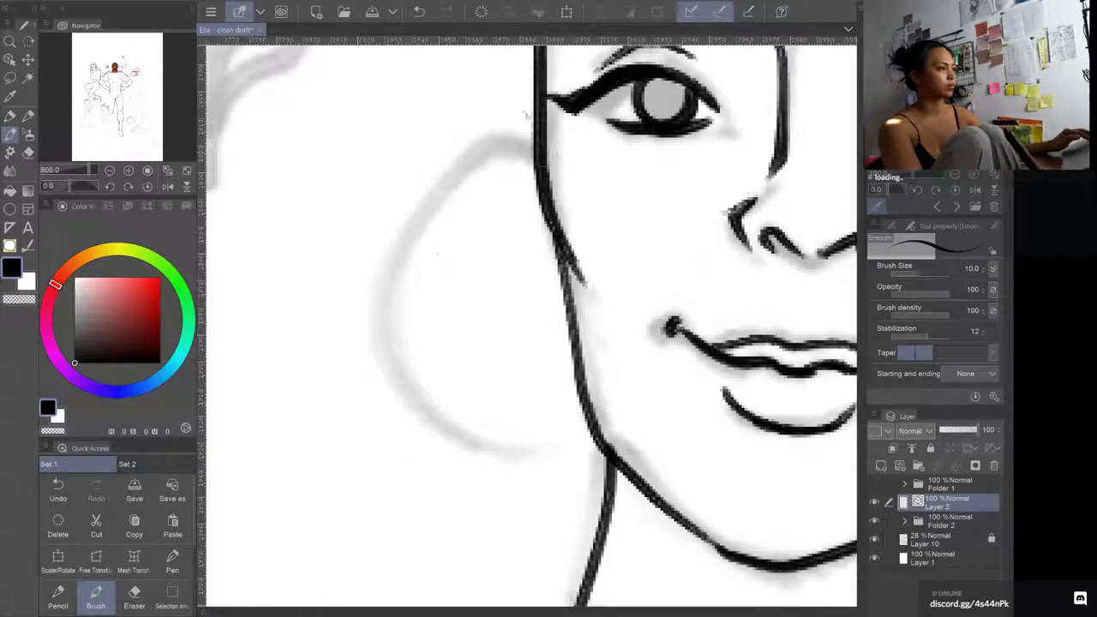
mouse_move(545, 237)
left_mouse_down()
mouse_move(446, 282)
mouse_move(482, 497)
mouse_move(582, 525)
left_mouse_up()
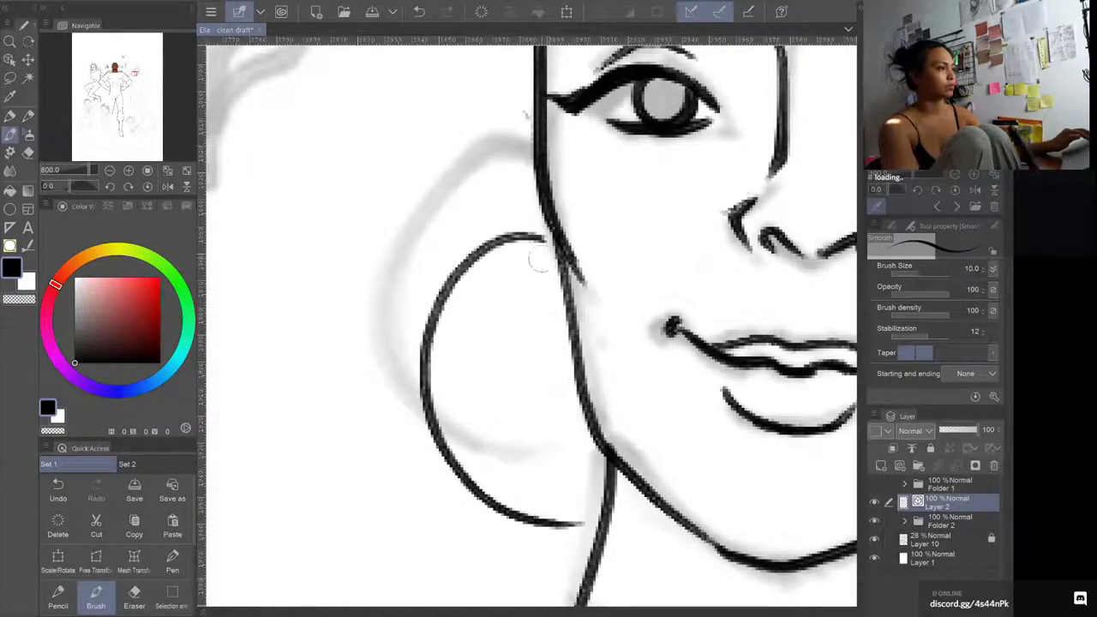
scroll(472, 197, "down", 4)
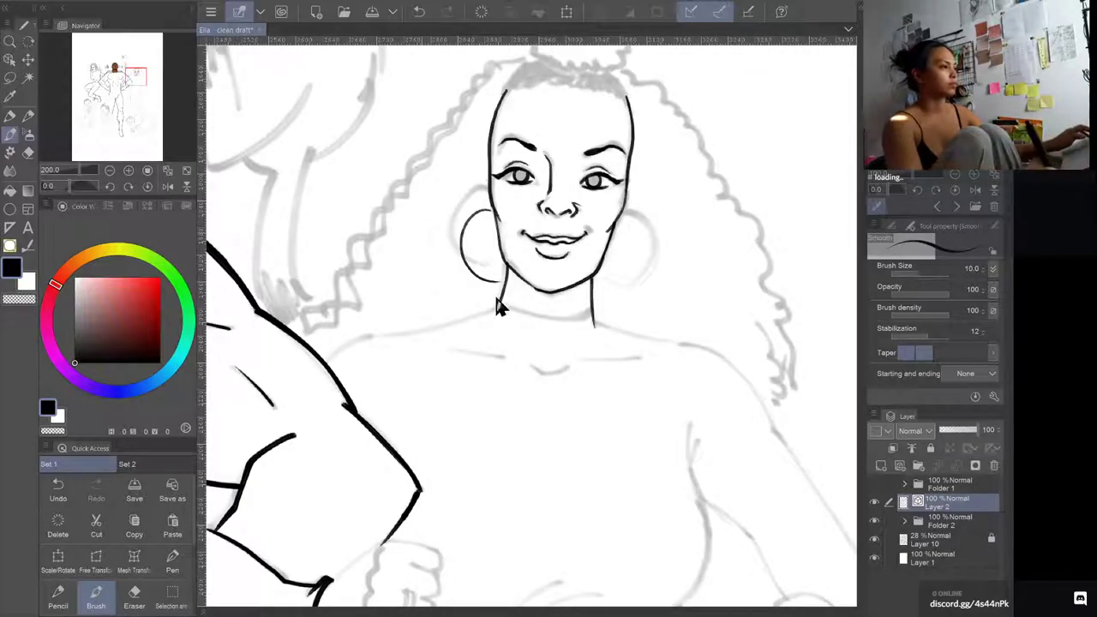
Step: Ink the inner curve of the left hoop earring parallel to its outer curve to form a thin band
scroll(459, 261, "up", 2)
scroll(458, 262, "up", 2)
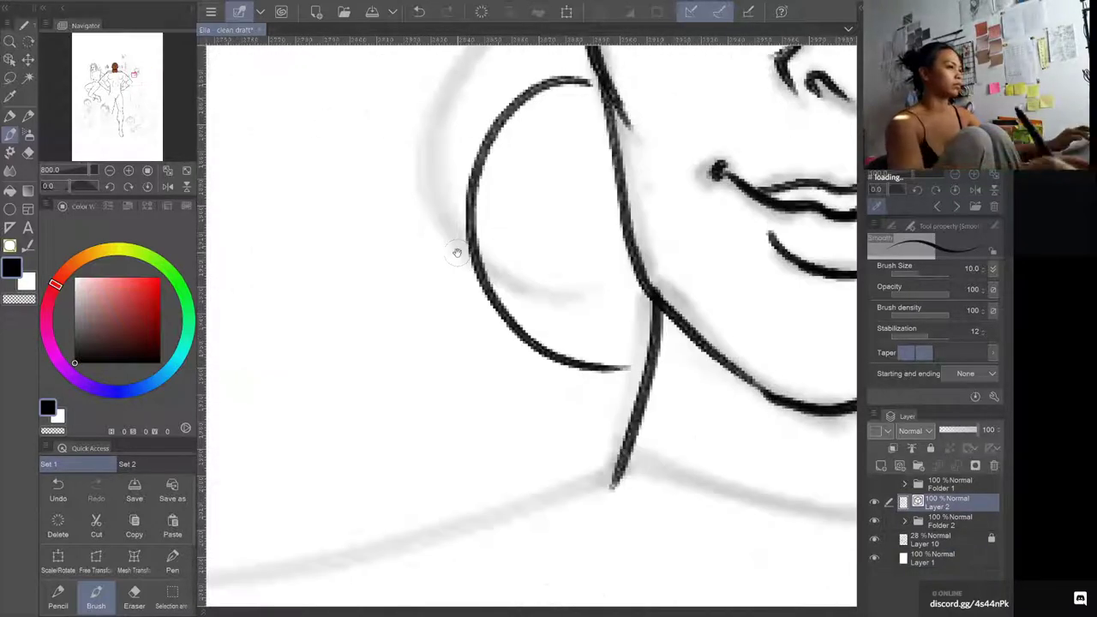
scroll(455, 247, "up", 2)
left_click_drag(600, 176, 518, 360)
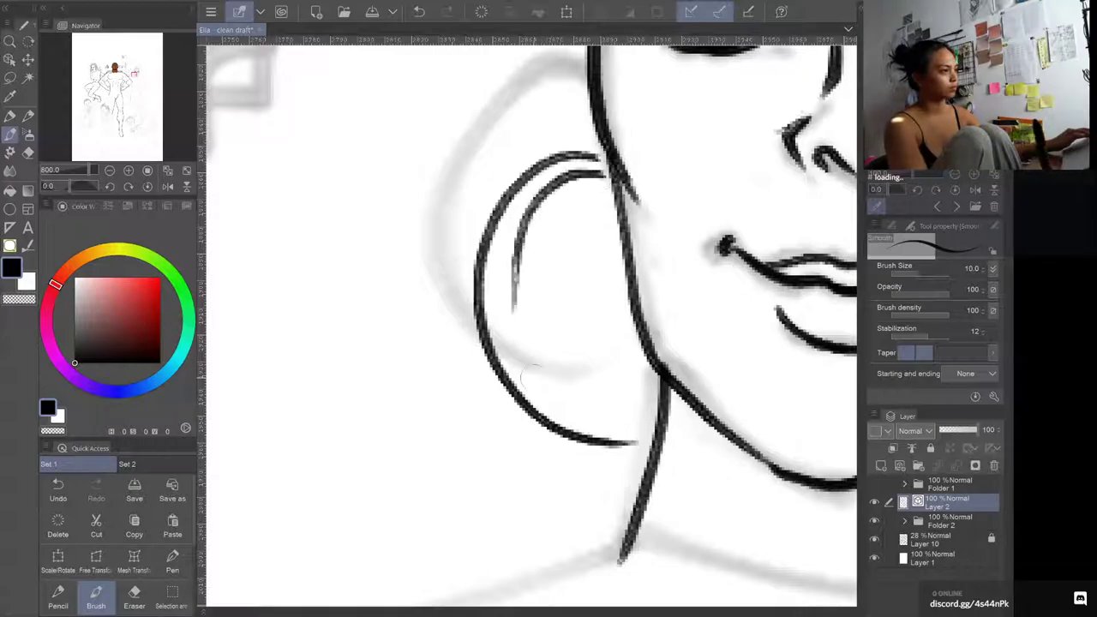
key("ctrl+z")
mouse_move(497, 276)
left_mouse_down()
mouse_move(531, 197)
mouse_move(583, 167)
mouse_move(613, 172)
left_mouse_up()
mouse_move(502, 256)
left_mouse_down()
mouse_move(516, 363)
mouse_move(549, 401)
mouse_move(588, 425)
mouse_move(647, 433)
left_mouse_up()
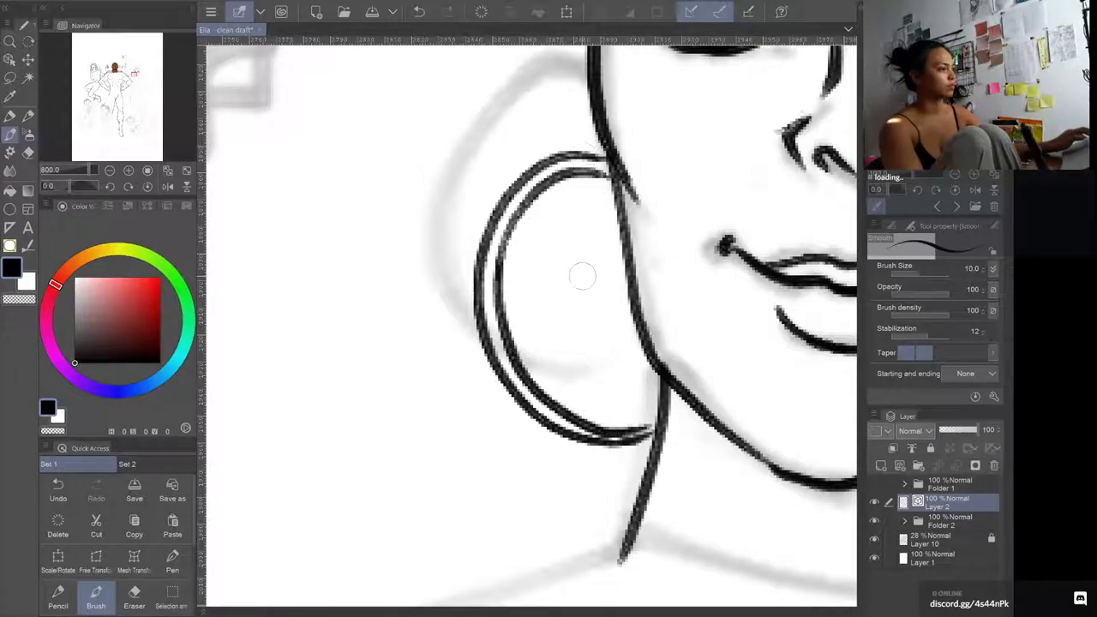
Step: Fill the lower end of the left earring's band with black and add shading strokes along its upper left part
mouse_move(576, 430)
left_mouse_down()
mouse_move(608, 442)
mouse_move(541, 410)
mouse_move(582, 434)
mouse_move(641, 435)
left_mouse_up()
mouse_move(505, 194)
left_mouse_down()
mouse_move(496, 250)
mouse_move(530, 187)
left_mouse_up()
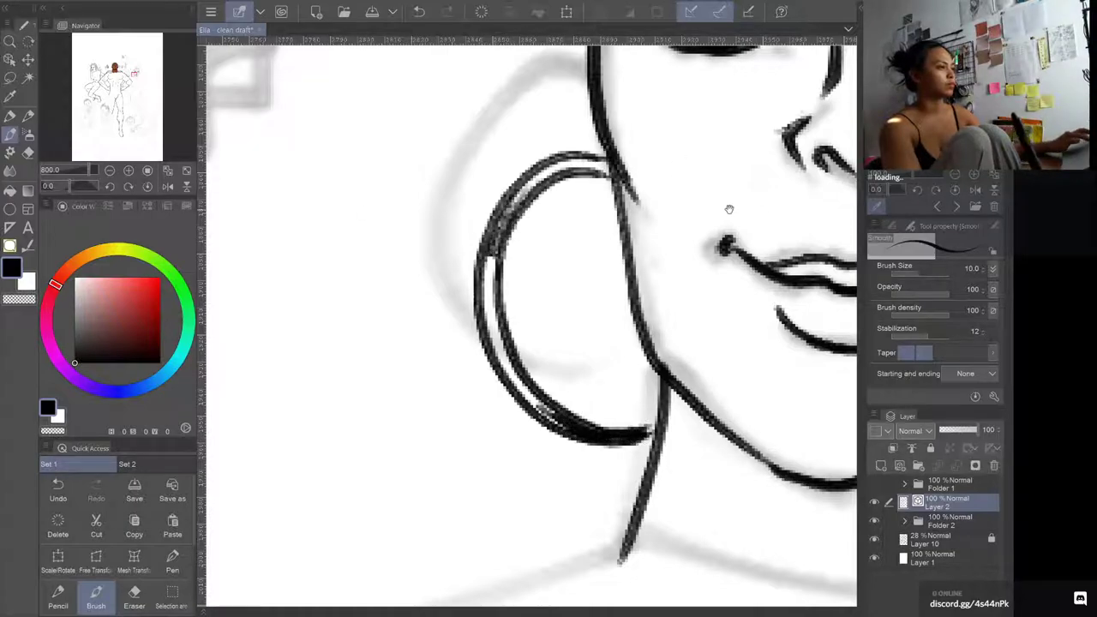
left_click_drag(730, 209, 512, 313)
scroll(483, 337, "down", 4)
left_click_drag(573, 267, 588, 239)
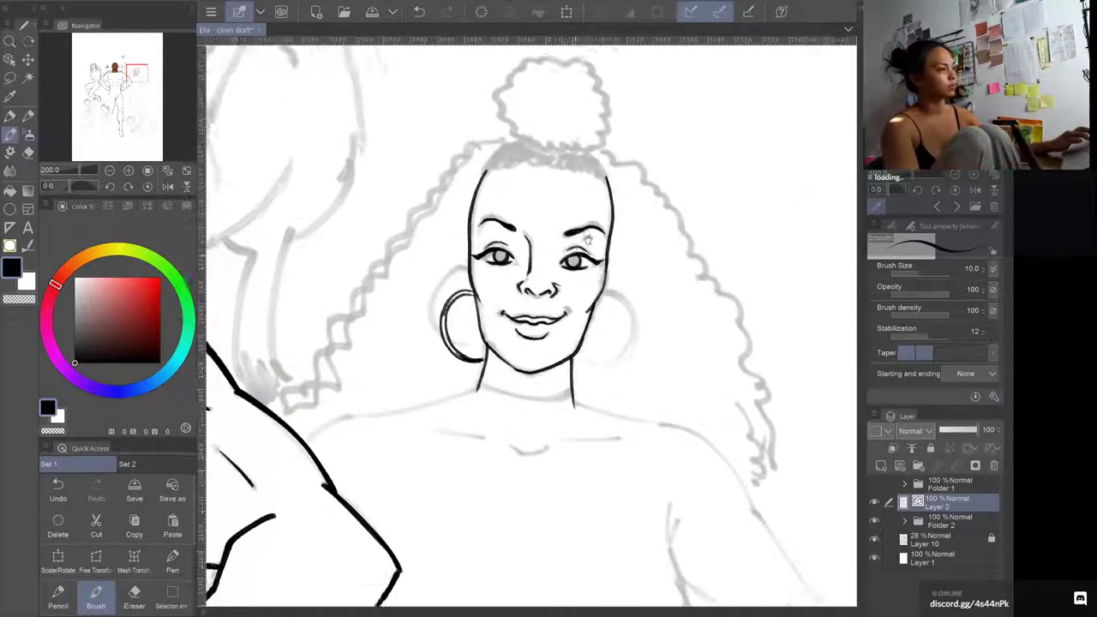
Step: Lasso the left hoop earring and paste a copy of it on a new layer
key("m")
mouse_move(484, 273)
left_mouse_down()
mouse_move(490, 349)
mouse_move(430, 297)
mouse_move(480, 262)
left_mouse_up()
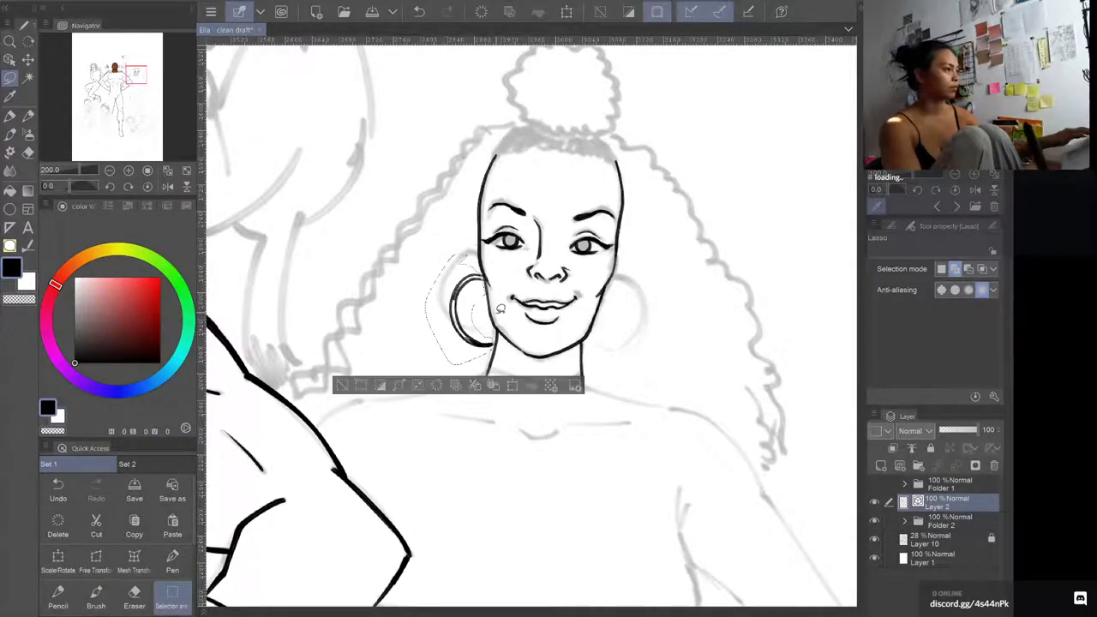
key("ctrl+c")
key("ctrl+v")
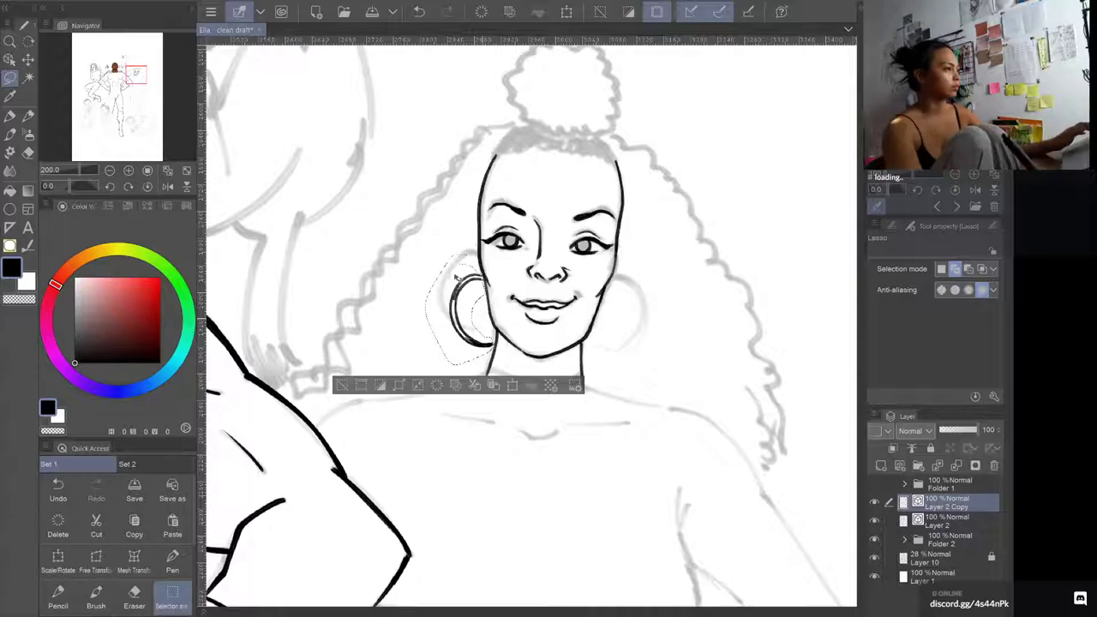
Step: Flip the copied earring horizontally, place and tilt it beside the right jaw, and merge it into the line art layer
key("ctrl+t")
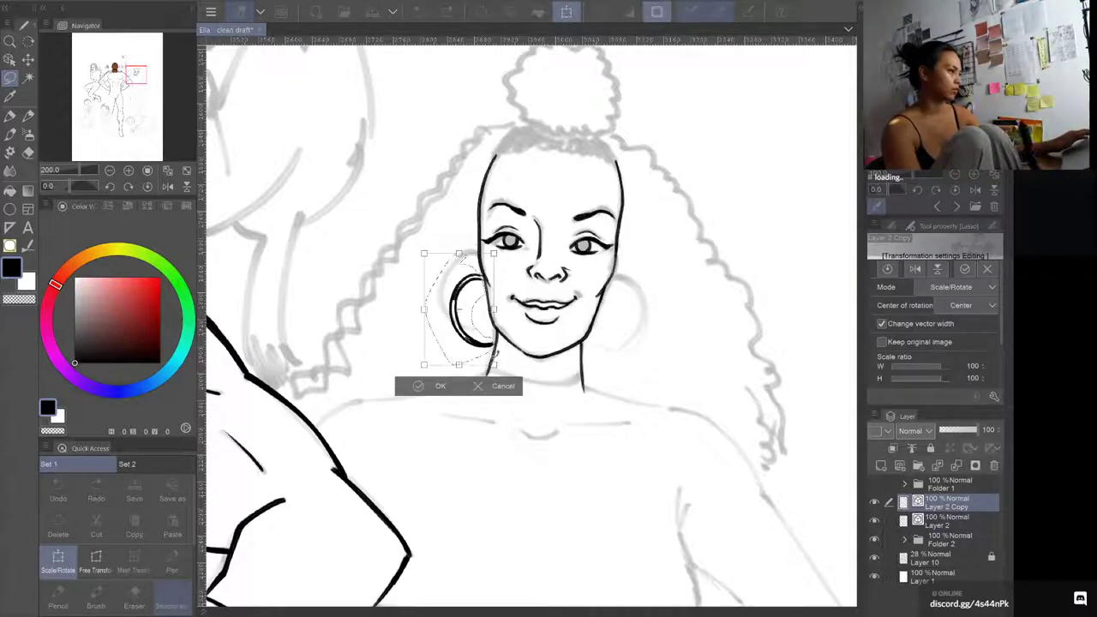
key("h")
left_click_drag(458, 285, 625, 291)
left_click_drag(674, 249, 675, 270)
mouse_move(641, 306)
left_mouse_down()
mouse_move(643, 317)
mouse_move(640, 299)
left_mouse_up()
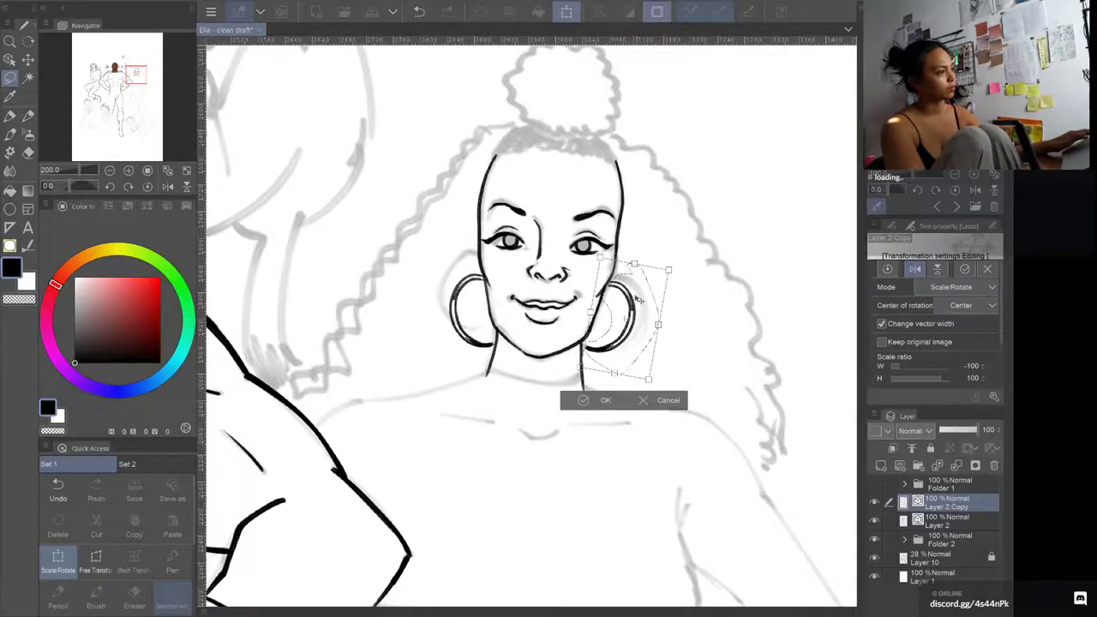
key("Return")
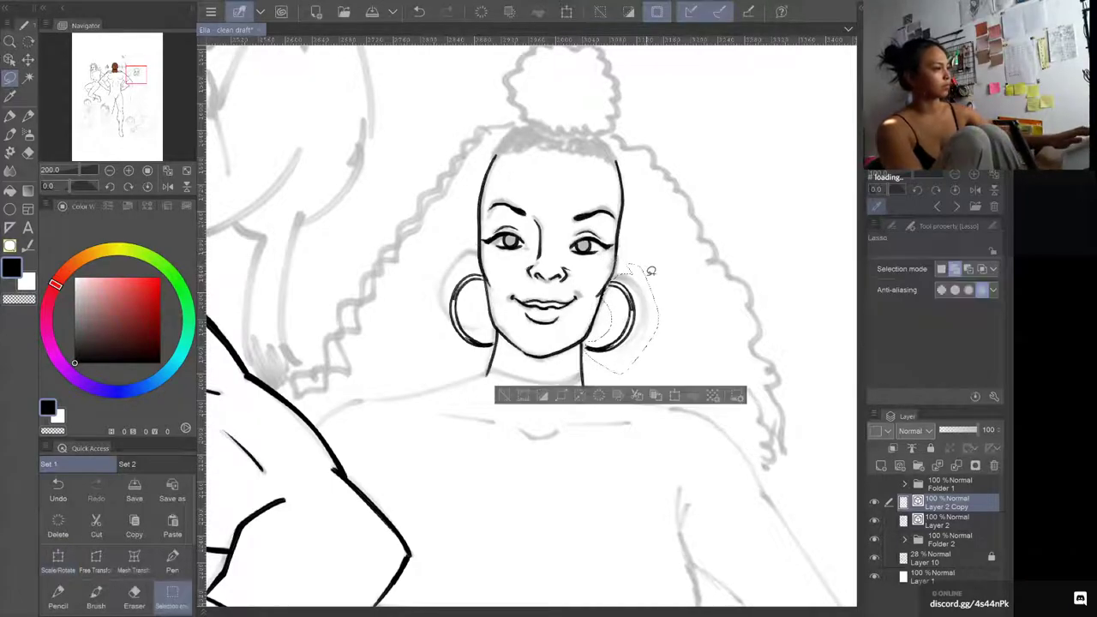
key("ctrl+d")
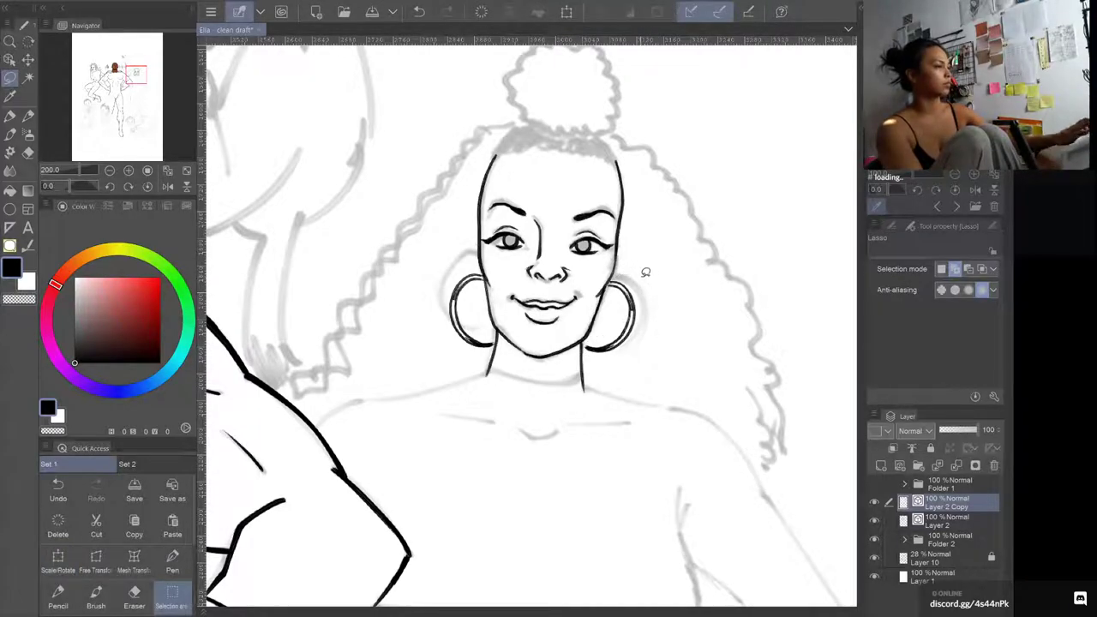
key("ctrl+e")
Step: Hide the rough sketch layer to examine the line art on its own, and show the sketch again
left_click(876, 558)
left_click(874, 556)
left_click(874, 538)
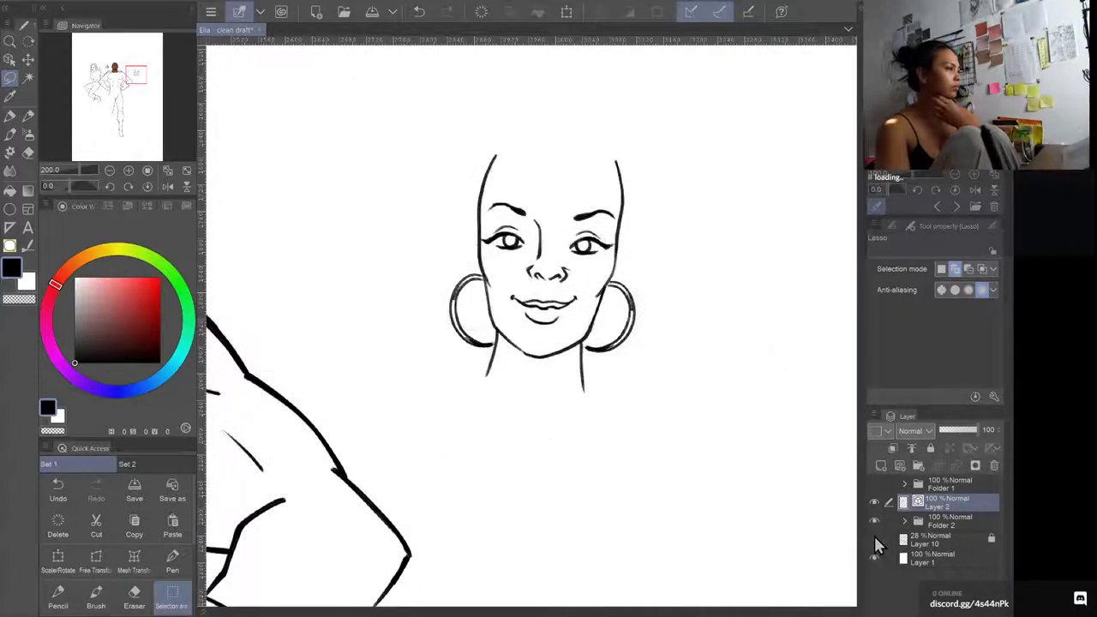
left_click(874, 538)
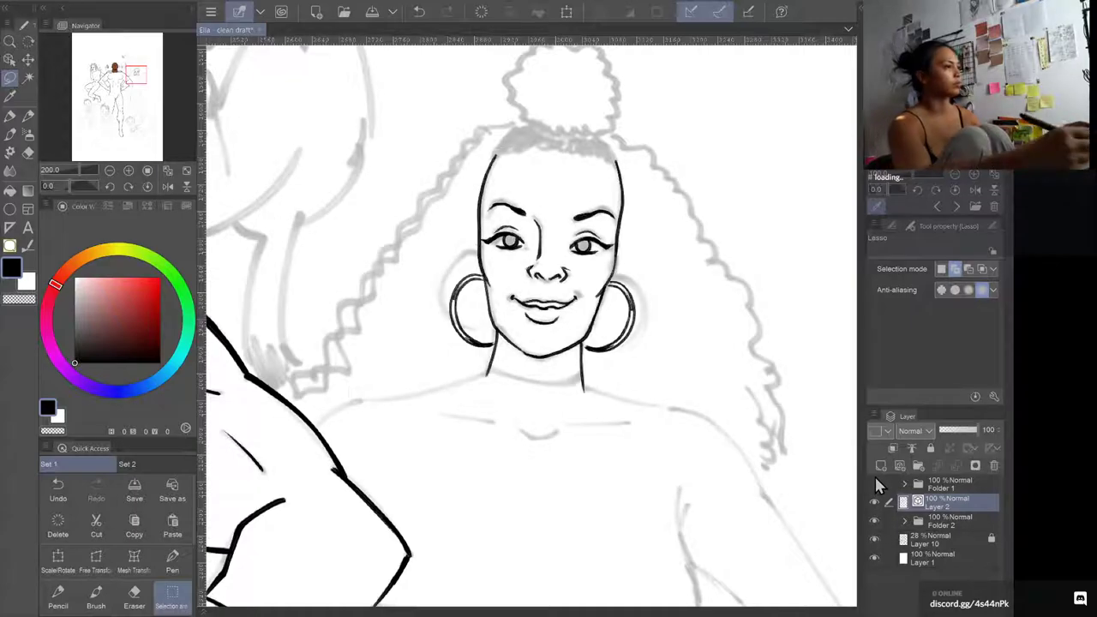
Step: Ink the left edge of the pulled-back hair from the top of the face outline up to the bun
key("ctrl+plus")
key("ctrl+plus")
left_click_drag(492, 96, 563, 317)
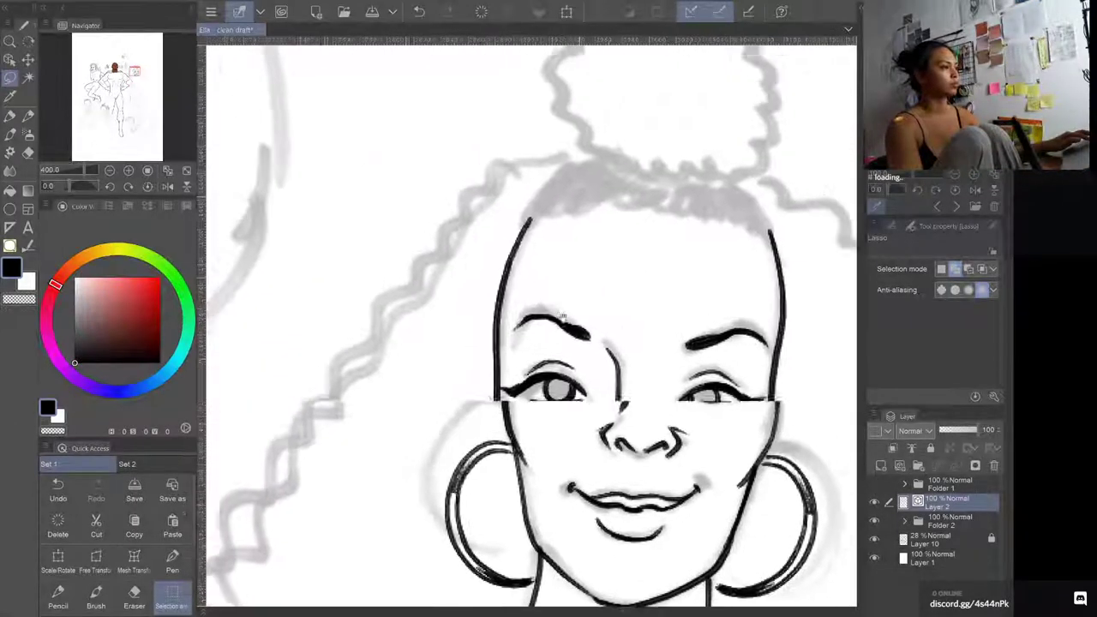
key("p")
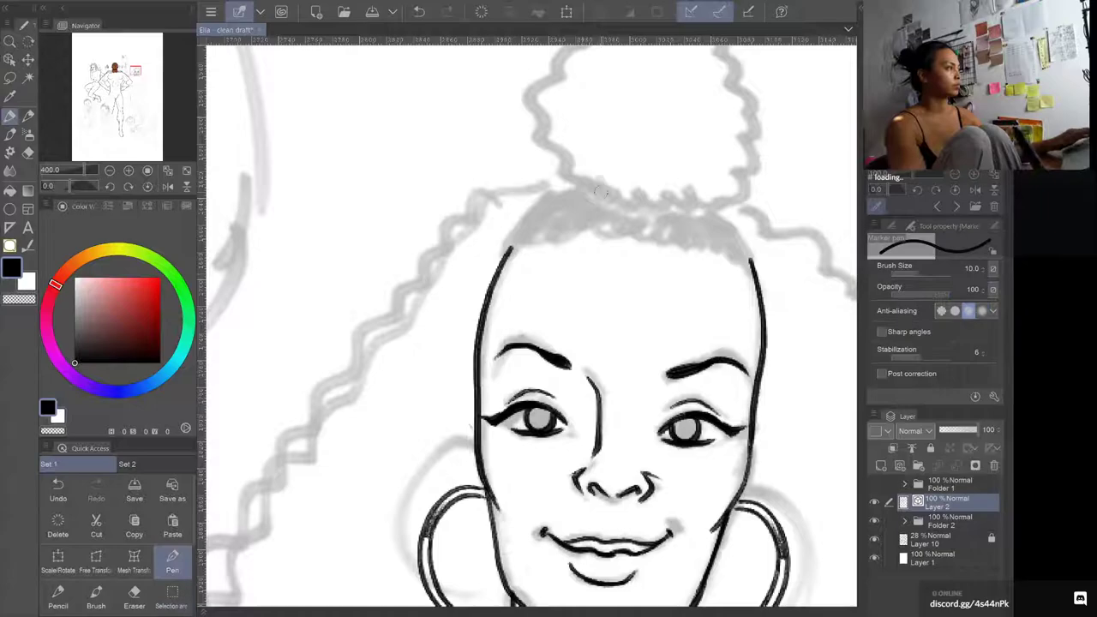
key("b")
left_click_drag(576, 219, 506, 254)
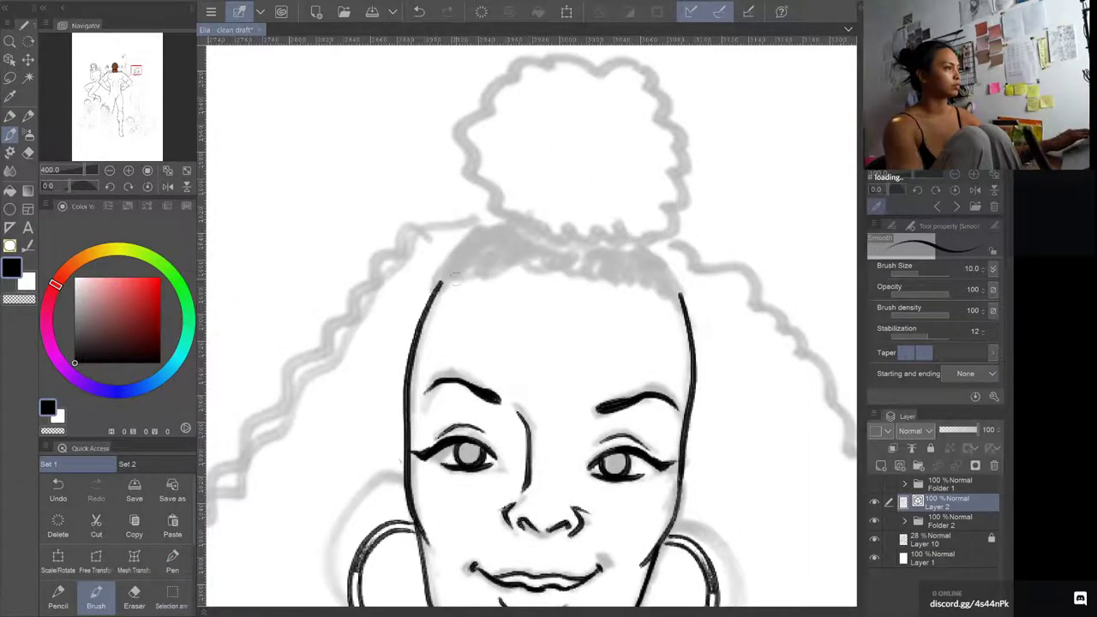
mouse_move(437, 283)
left_mouse_down()
mouse_move(466, 238)
mouse_move(504, 213)
left_mouse_up()
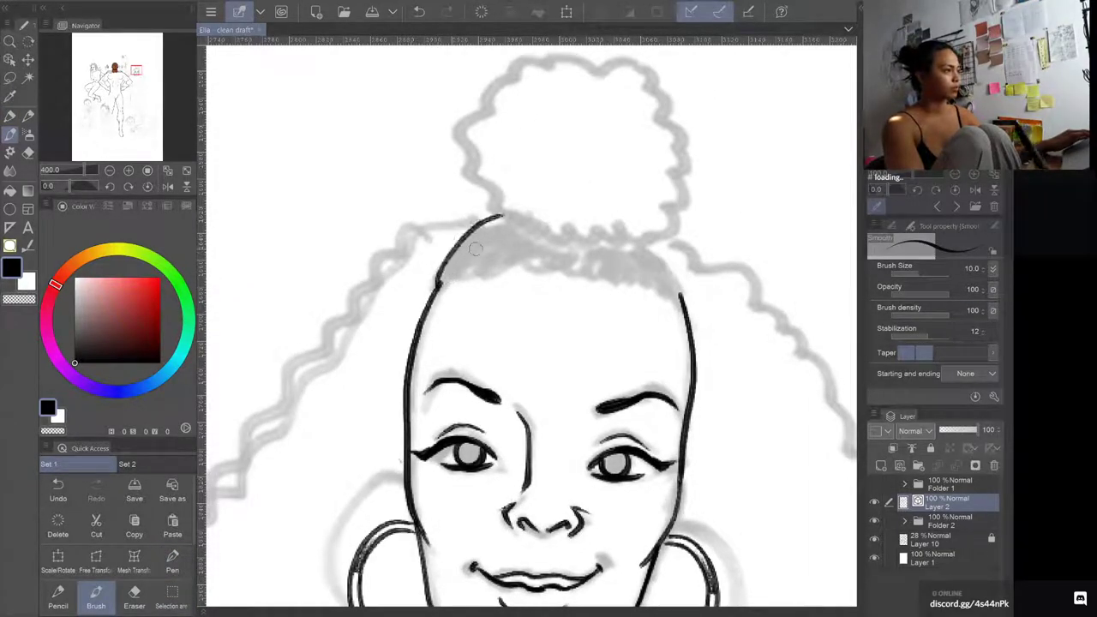
left_click_drag(439, 283, 530, 252)
key("ctrl+z")
mouse_move(437, 283)
left_mouse_down()
mouse_move(521, 262)
mouse_move(652, 289)
left_mouse_up()
key("ctrl+z")
Step: Ink the wavy hairline across the forehead and the right edge of the pulled-back hair up to the bun
mouse_move(437, 287)
left_mouse_down()
mouse_move(519, 259)
mouse_move(611, 271)
mouse_move(665, 286)
mouse_move(690, 340)
left_mouse_up()
left_click_drag(658, 238, 684, 313)
left_click_drag(658, 239, 684, 305)
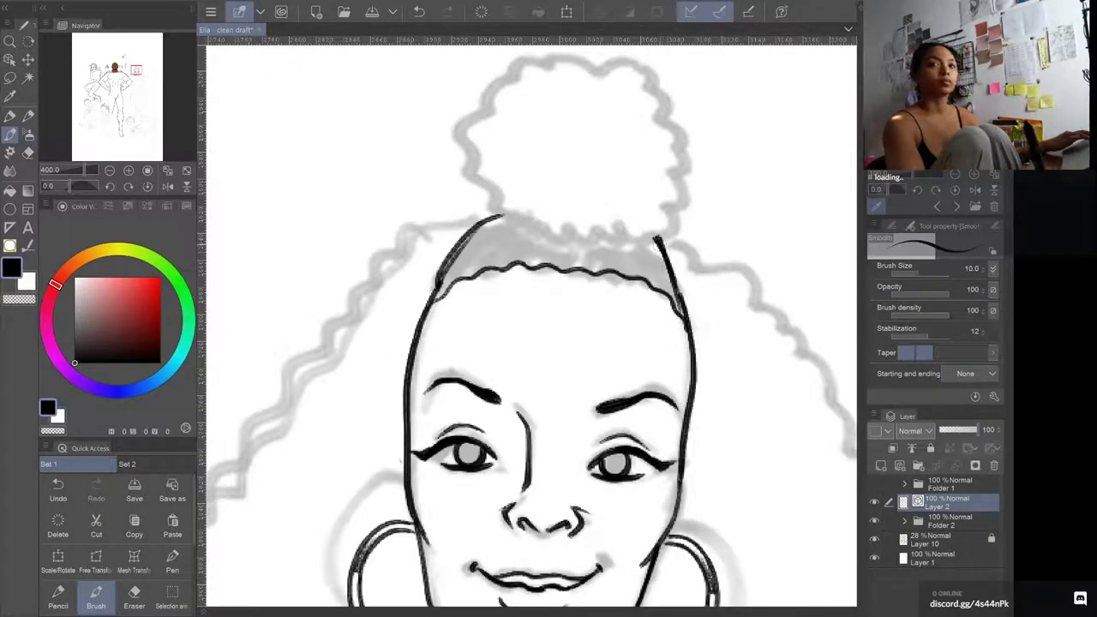
left_click_drag(668, 259, 684, 297)
left_click_drag(659, 240, 689, 324)
Step: Add hair strand strokes at both sides of the pulled-back hair, running from the bun to the hairline
left_click_drag(463, 258, 451, 283)
left_click_drag(501, 221, 458, 281)
mouse_move(635, 253)
left_mouse_down()
mouse_move(645, 291)
mouse_move(670, 295)
left_mouse_up()
left_click_drag(651, 232, 681, 297)
mouse_move(510, 220)
left_mouse_down()
mouse_move(477, 268)
mouse_move(446, 278)
left_mouse_up()
left_click_drag(624, 242, 673, 293)
Step: Add short hair strand strokes across the middle of the pulled-back hair between the bun and the hairline
left_click_drag(600, 228, 622, 270)
mouse_move(609, 228)
left_mouse_down()
mouse_move(626, 274)
mouse_move(579, 264)
left_mouse_up()
left_click_drag(569, 230, 552, 259)
left_click_drag(557, 243, 542, 254)
mouse_move(543, 224)
left_mouse_down()
mouse_move(524, 260)
mouse_move(529, 224)
mouse_move(488, 238)
left_mouse_up()
Step: Ink the bumpy outline of the bun and the wavy lines across its inside
mouse_move(415, 258)
left_mouse_down()
mouse_move(427, 197)
mouse_move(417, 189)
mouse_move(439, 161)
mouse_move(499, 108)
mouse_move(586, 104)
mouse_move(626, 225)
mouse_move(625, 264)
mouse_move(609, 276)
left_mouse_up()
mouse_move(417, 256)
left_mouse_down()
mouse_move(547, 283)
mouse_move(591, 283)
mouse_move(601, 271)
left_mouse_up()
mouse_move(418, 248)
left_mouse_down()
mouse_move(506, 234)
mouse_move(545, 243)
mouse_move(612, 187)
left_mouse_up()
mouse_move(419, 204)
left_mouse_down()
mouse_move(564, 180)
mouse_move(621, 153)
left_mouse_up()
mouse_move(443, 159)
left_mouse_down()
mouse_move(515, 123)
mouse_move(604, 113)
left_mouse_up()
mouse_move(486, 220)
left_mouse_down()
mouse_move(494, 283)
mouse_move(506, 159)
left_mouse_up()
Step: Ink the wavy outer contour of the loose hair on both sides of the head, with curled tips at the right end
scroll(414, 86, "down", 2)
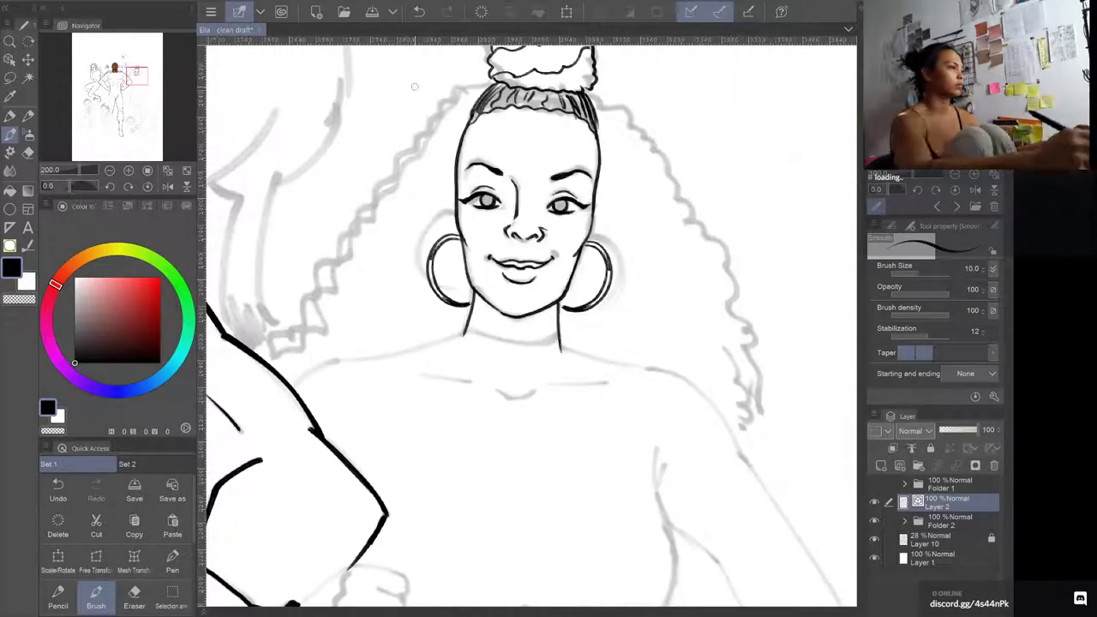
left_click_drag(415, 87, 497, 156)
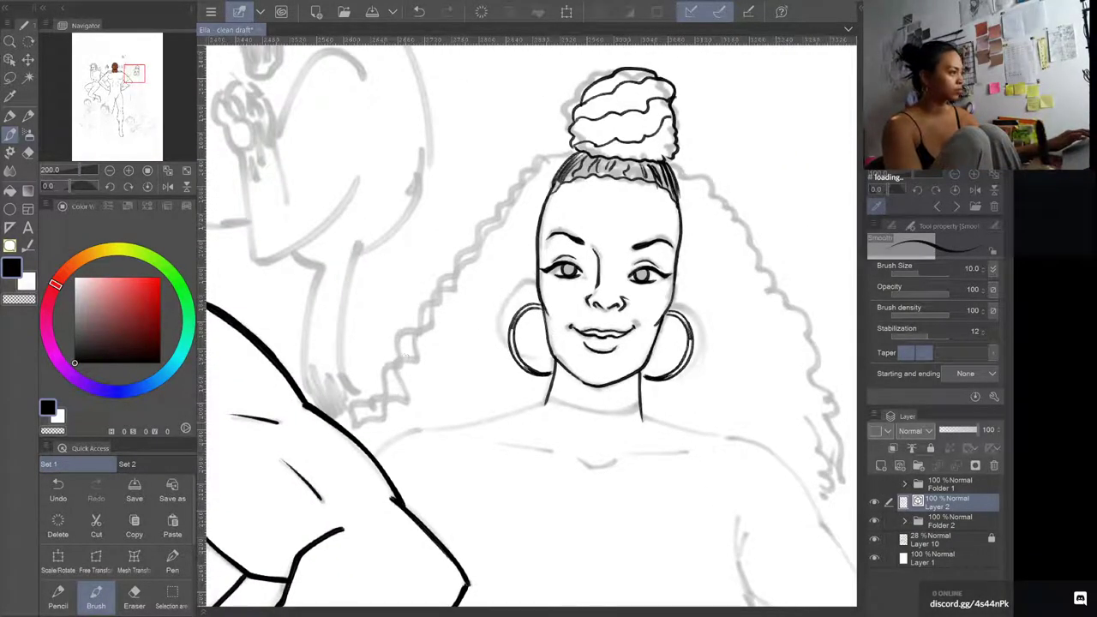
mouse_move(347, 419)
left_mouse_down()
mouse_move(495, 220)
mouse_move(572, 155)
left_mouse_up()
left_click_drag(719, 233, 608, 191)
mouse_move(559, 120)
left_mouse_down()
mouse_move(611, 168)
mouse_move(645, 224)
mouse_move(727, 418)
left_mouse_up()
mouse_move(710, 465)
left_mouse_down()
mouse_move(704, 428)
mouse_move(741, 447)
left_mouse_up()
mouse_move(585, 147)
left_mouse_down()
mouse_move(628, 178)
mouse_move(701, 317)
left_mouse_up()
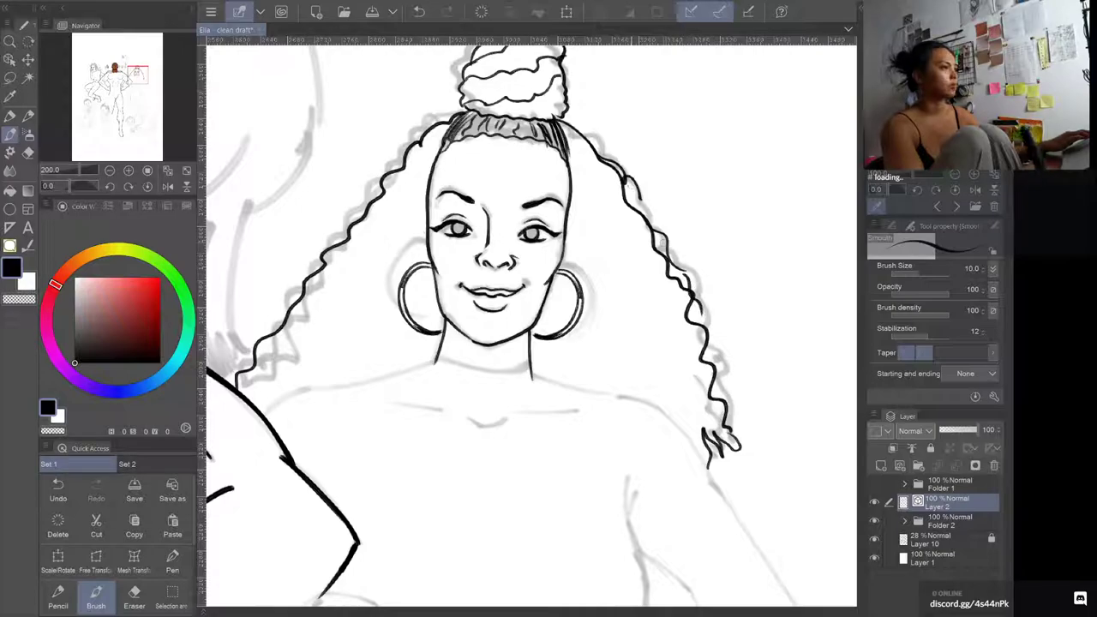
Step: Add second wavy strands along the outer hair contour on both sides and a short curl at the lower left
left_click_drag(625, 180, 650, 206)
mouse_move(687, 300)
left_mouse_down()
mouse_move(716, 334)
mouse_move(724, 382)
left_mouse_up()
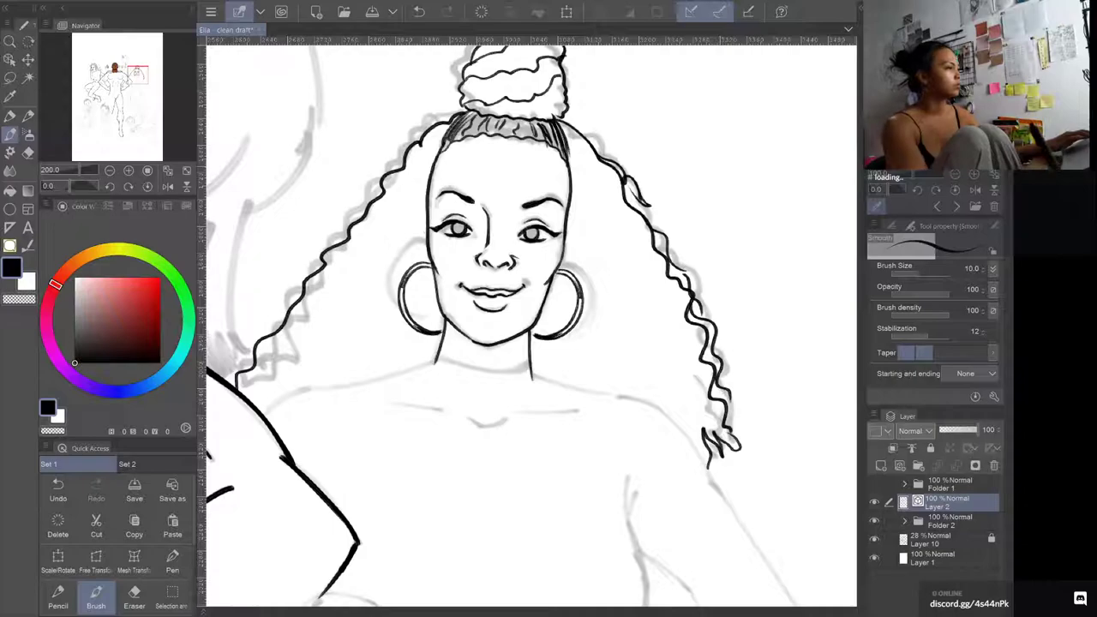
mouse_move(448, 117)
left_mouse_down()
mouse_move(380, 177)
mouse_move(330, 251)
left_mouse_up()
mouse_move(262, 401)
left_mouse_down()
mouse_move(266, 379)
mouse_move(291, 355)
left_mouse_up()
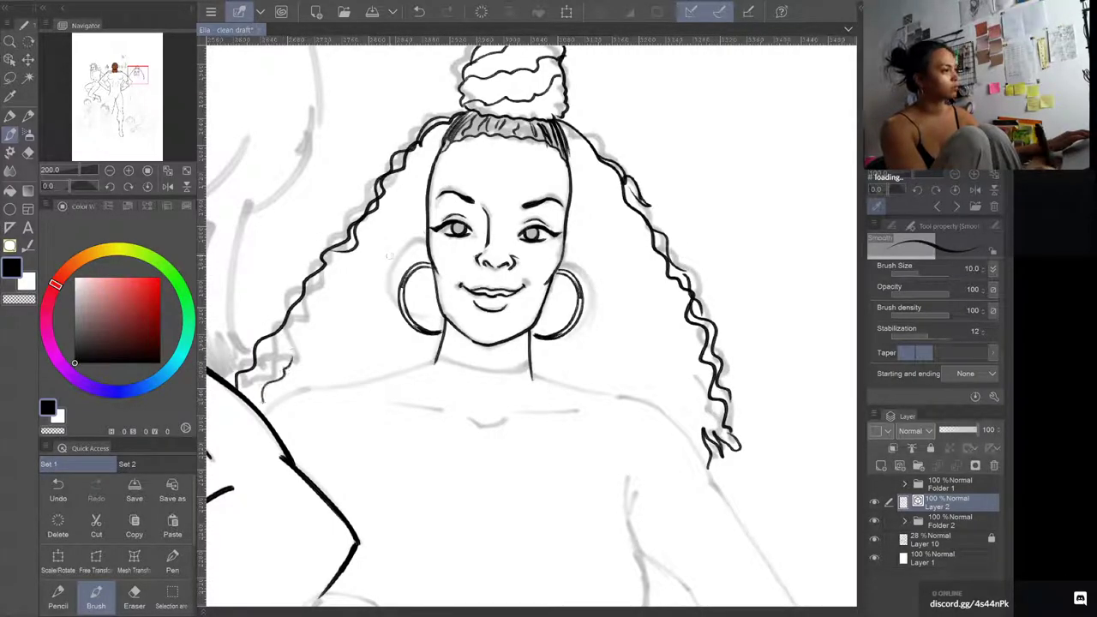
Step: Ink loose wavy strands inside the hair on both sides of the face
left_click_drag(565, 151, 614, 267)
left_click_drag(661, 403, 665, 350)
left_click_drag(621, 228, 653, 295)
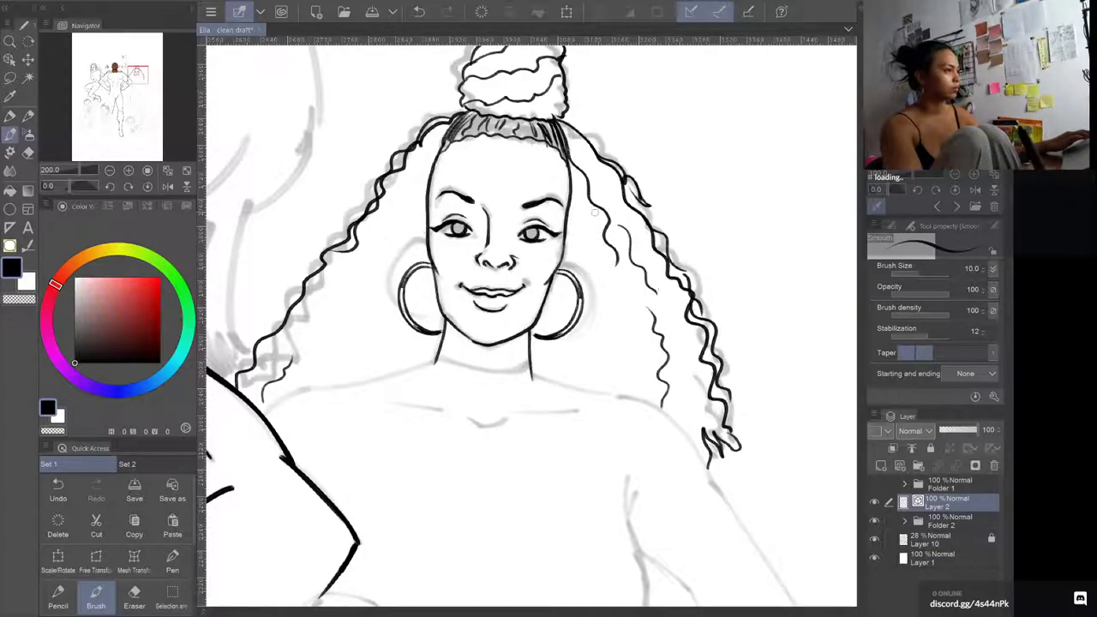
mouse_move(336, 351)
left_mouse_down()
mouse_move(383, 259)
mouse_move(377, 307)
left_mouse_up()
left_click_drag(377, 246, 424, 147)
Step: Ink the curved line across the base of the neck and the left shoulder line out to the neighbouring figure's arm
left_click_drag(489, 422, 544, 336)
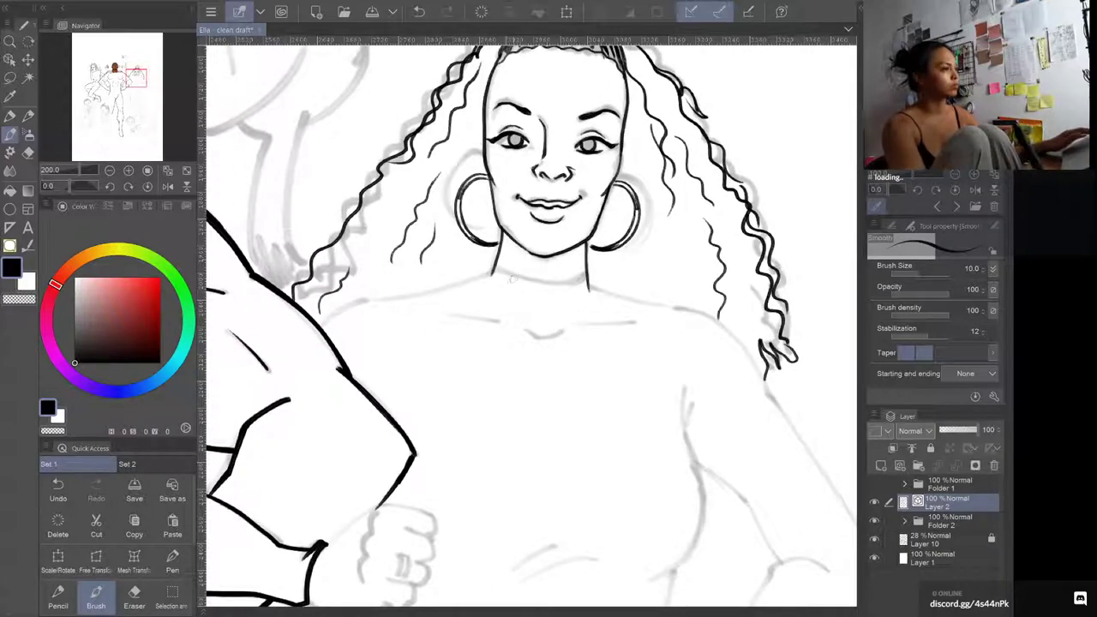
mouse_move(493, 273)
left_mouse_down()
mouse_move(543, 289)
mouse_move(531, 285)
mouse_move(588, 280)
left_mouse_up()
key("ctrl+z")
left_click_drag(468, 304, 531, 268)
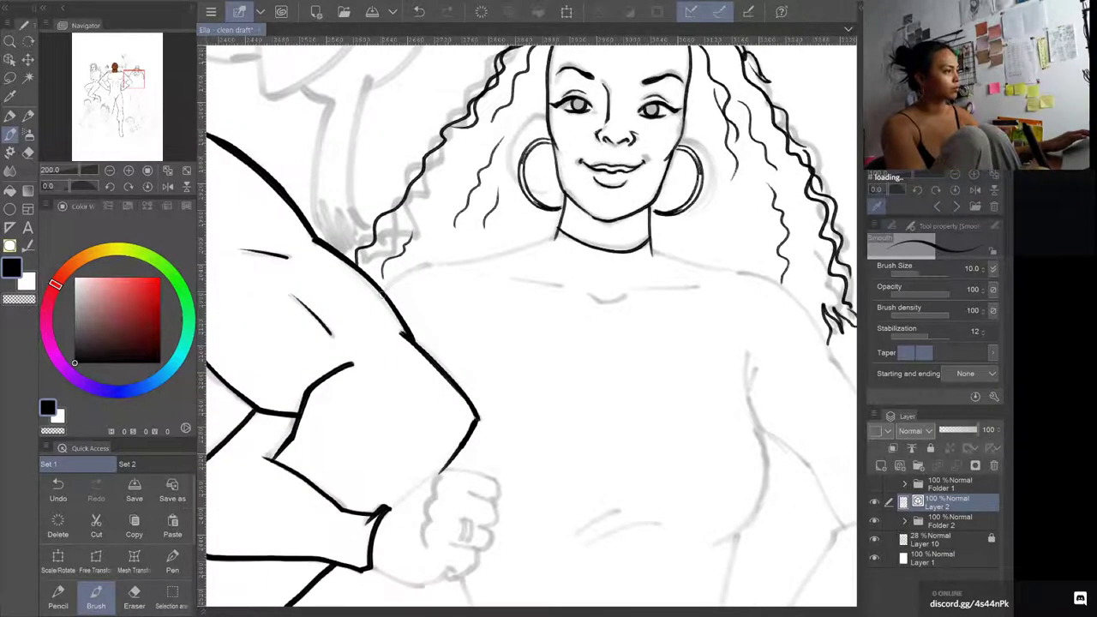
left_click_drag(384, 286, 557, 240)
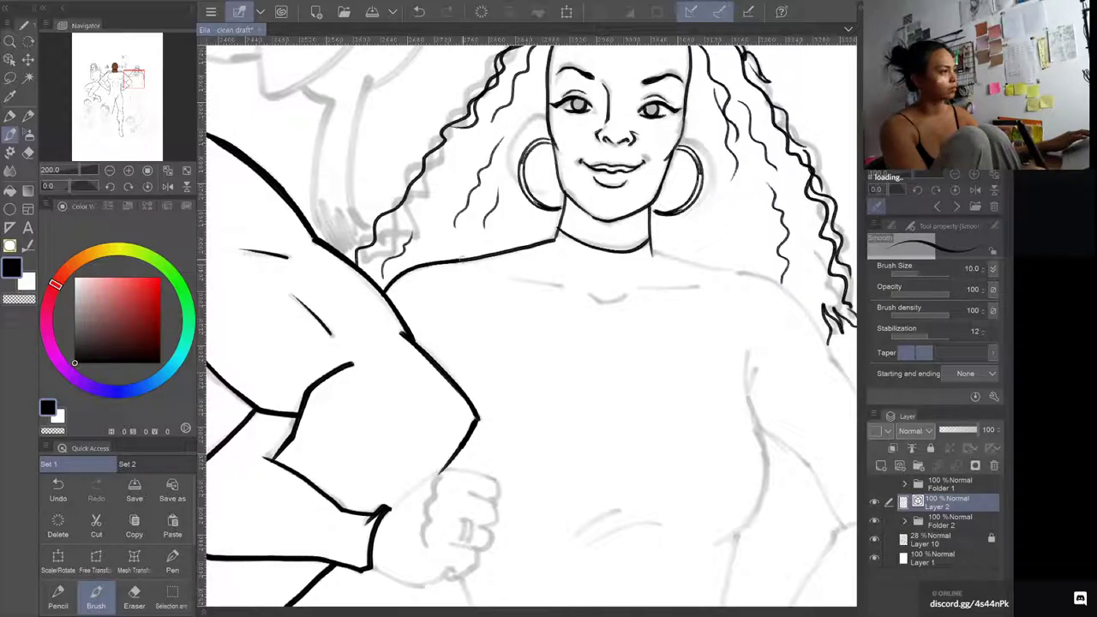
Step: Redraw the woman's right-hand shoulder line from the base of the neck out to the curled hair tips
mouse_move(668, 242)
left_mouse_down()
mouse_move(481, 183)
mouse_move(519, 213)
left_mouse_up()
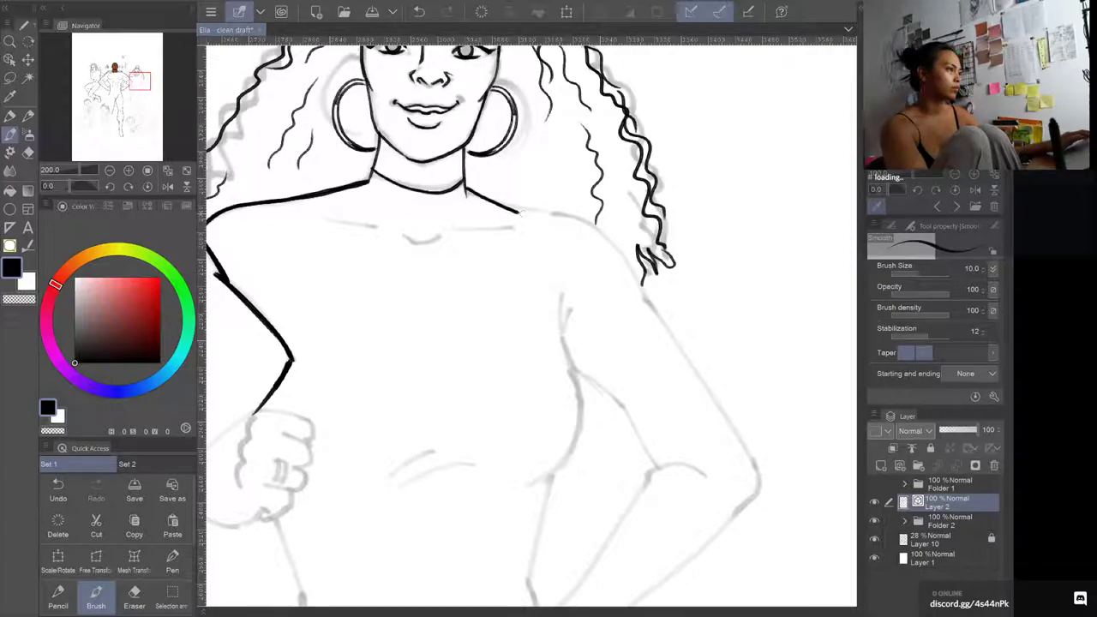
key("ctrl+z")
left_click_drag(467, 187, 550, 214)
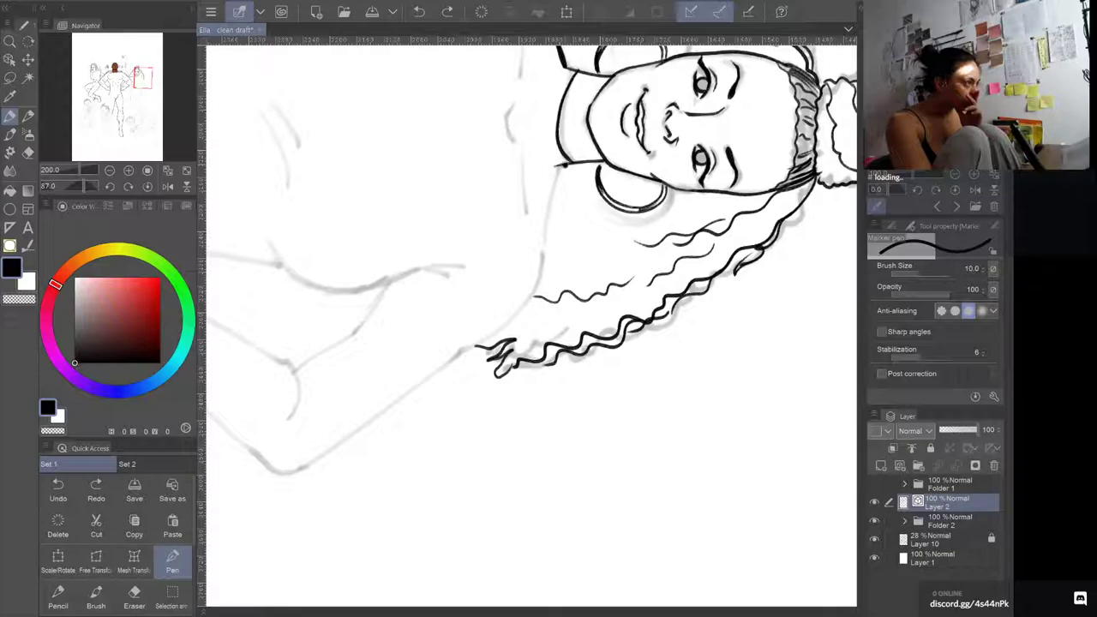
key("b")
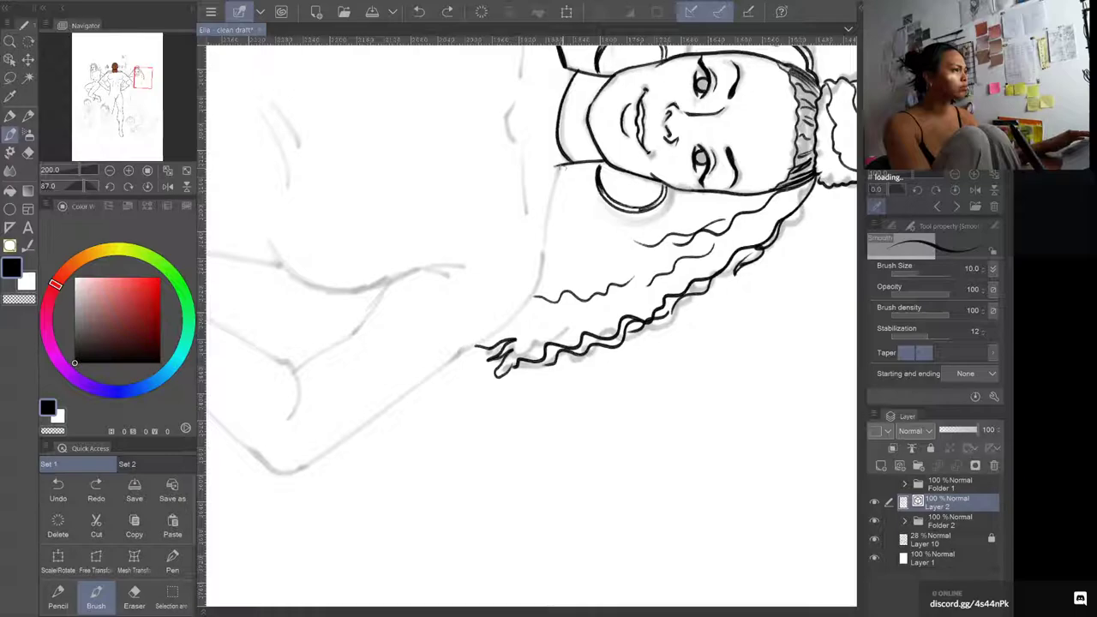
left_click_drag(564, 168, 590, 153)
left_click_drag(591, 151, 567, 256)
left_click_drag(498, 332, 561, 273)
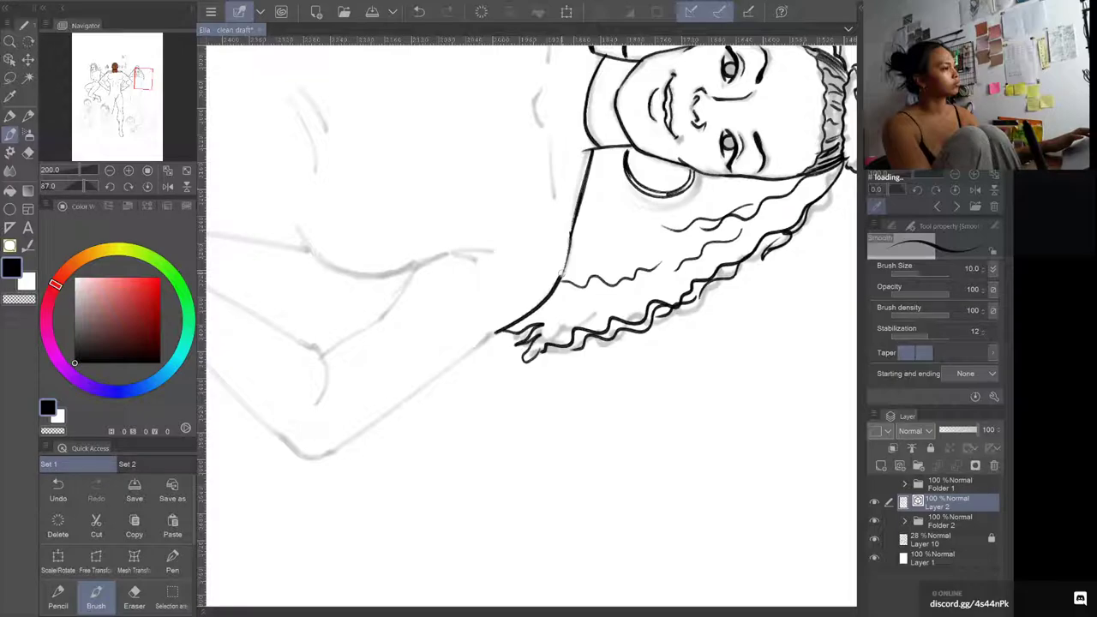
Step: Ink the inner upper-arm line and the outer side contour of the bust beside it
left_click_drag(562, 273, 674, 212)
left_click_drag(438, 298, 495, 259)
left_click_drag(494, 259, 531, 212)
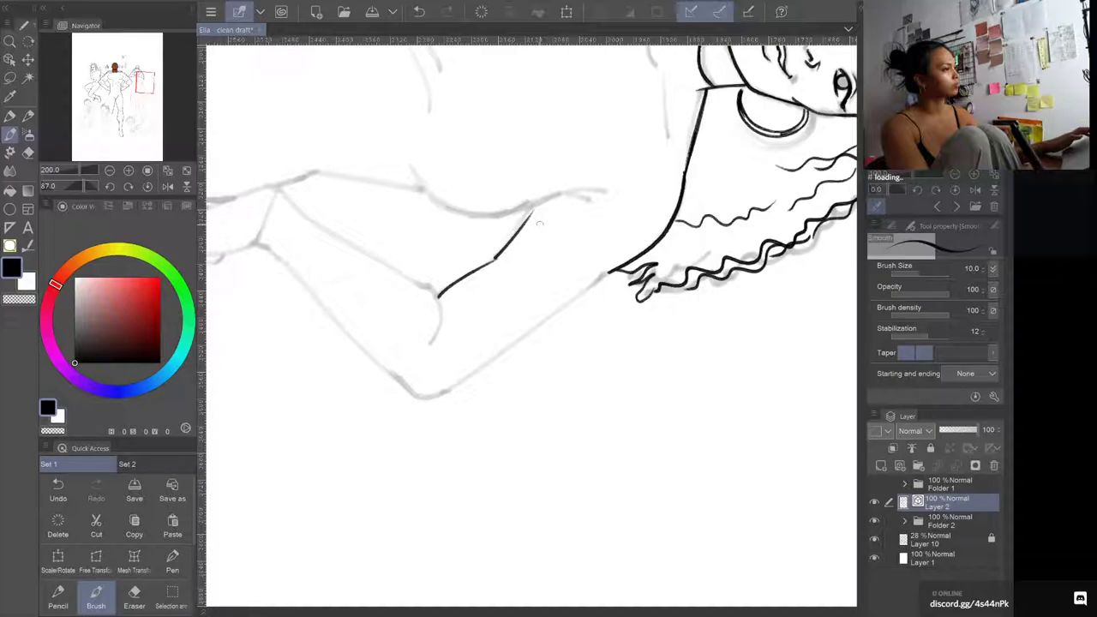
left_click_drag(540, 224, 635, 402)
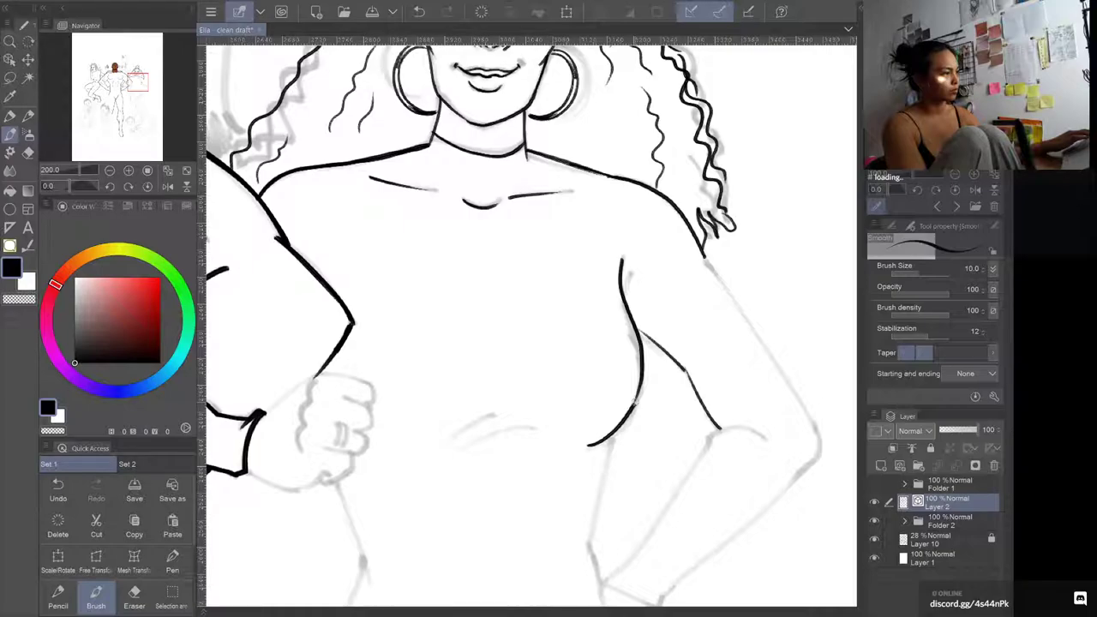
Step: Undo the last move of the selected fist and scale it down to 93% at the neighbouring man's wrist
left_click_drag(389, 583, 470, 395)
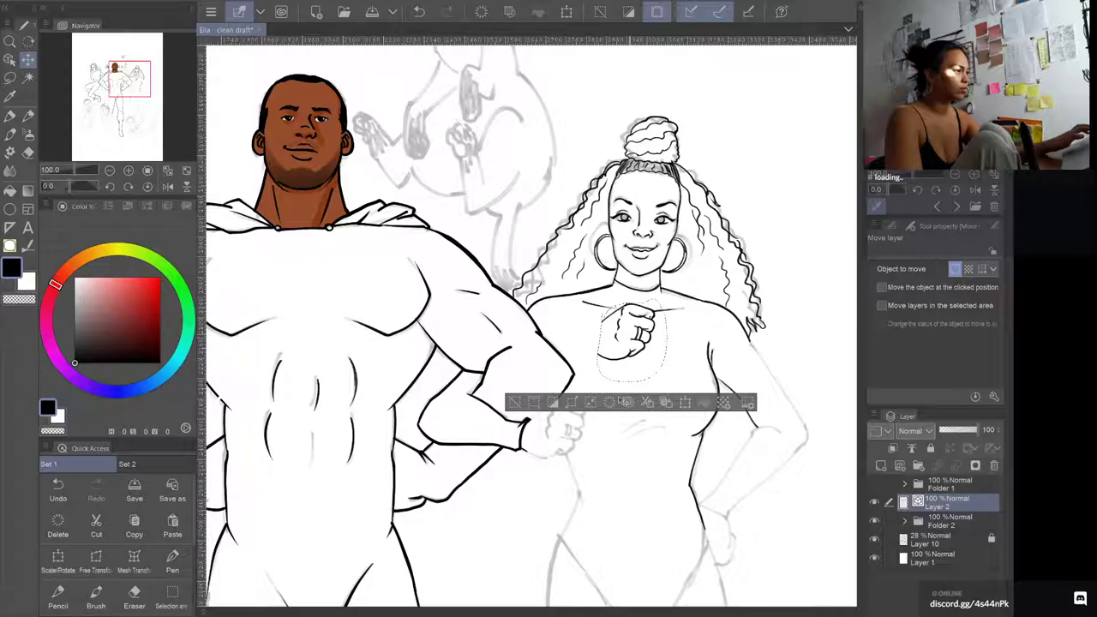
key("ctrl+z")
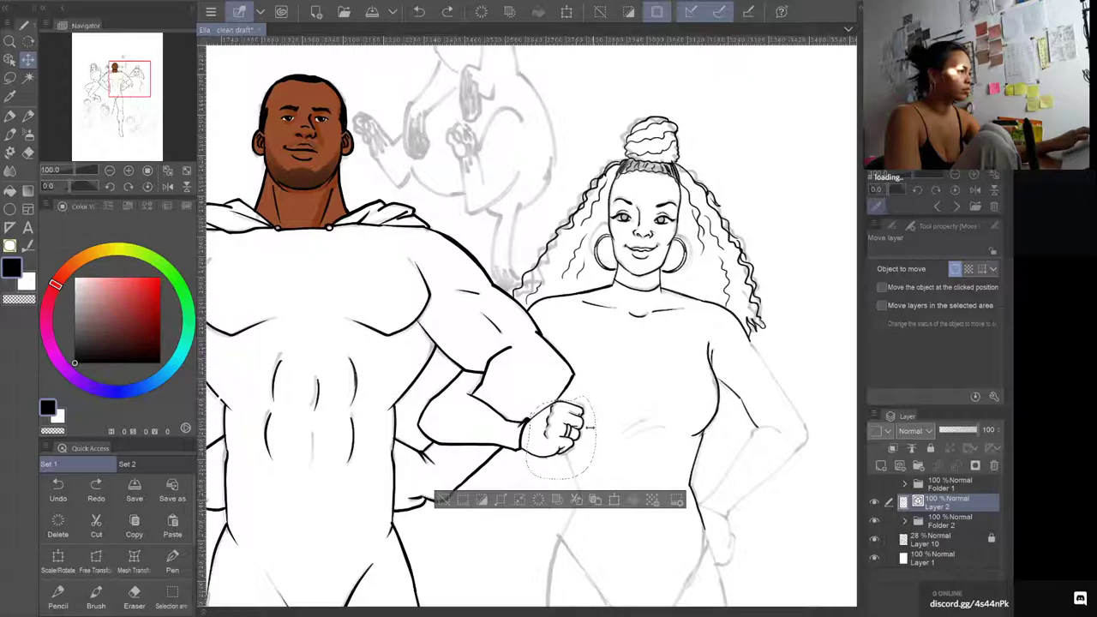
scroll(590, 426, "up", 2)
key("ctrl+t")
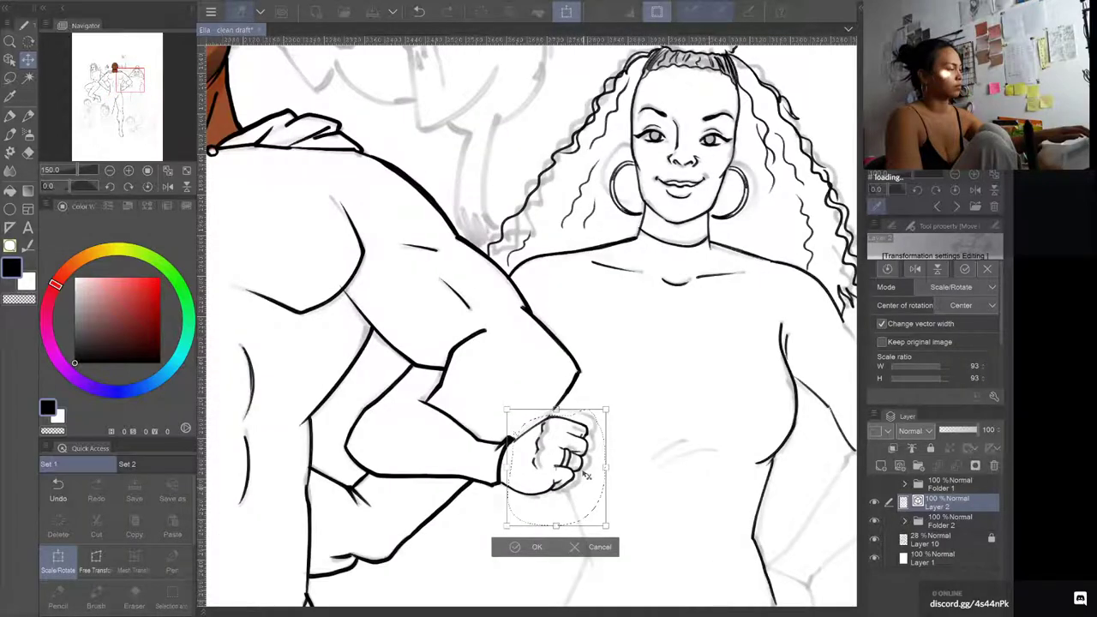
key("Return")
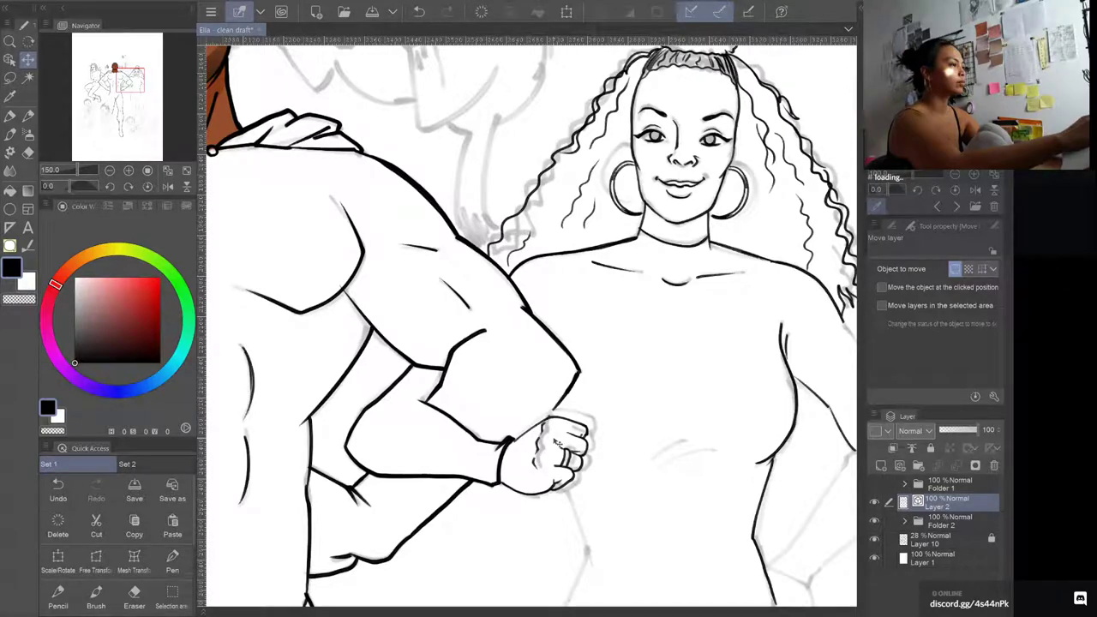
Step: Return to the brush and ink two short slanted crease lines on the torso below the bust
key("b")
scroll(556, 441, "up", 3)
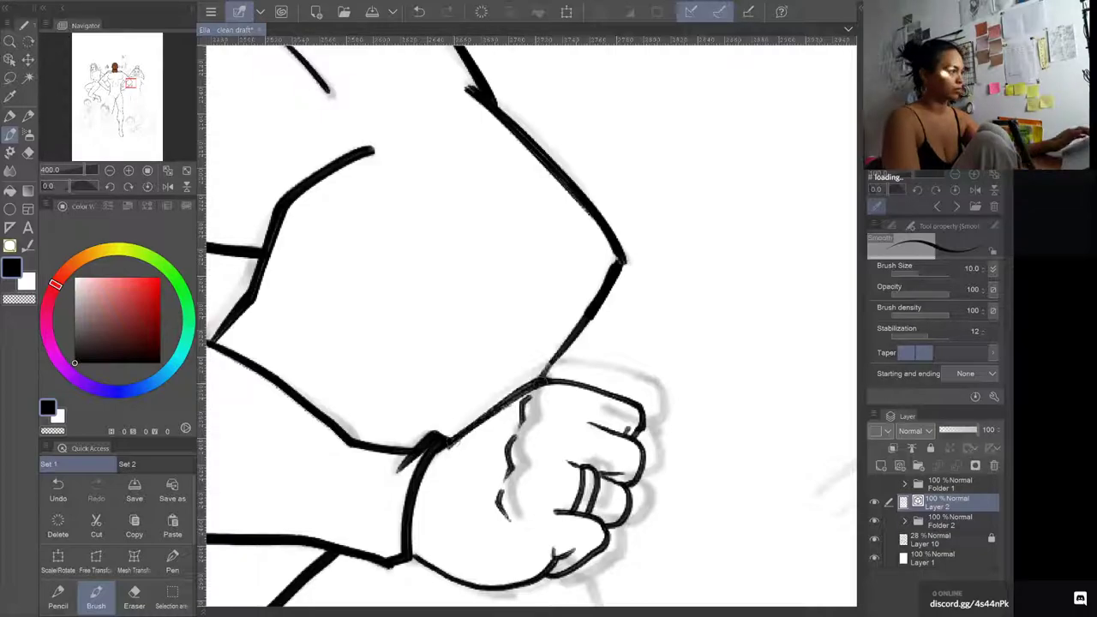
scroll(530, 397, "down", 3)
scroll(530, 396, "down", 8)
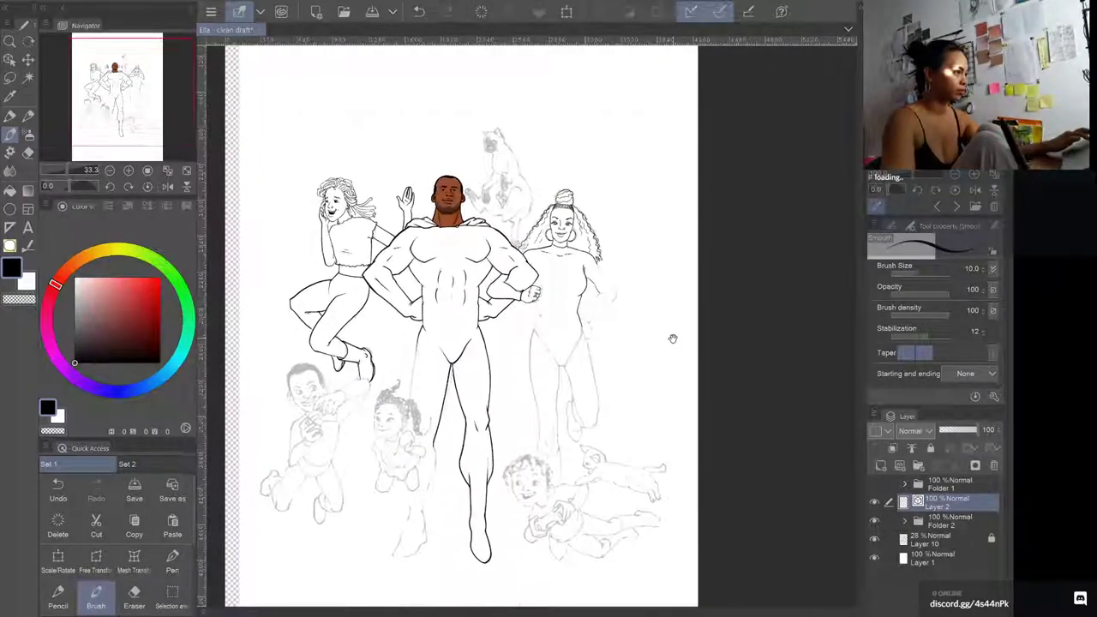
scroll(649, 305, "up", 2)
scroll(649, 305, "up", 4)
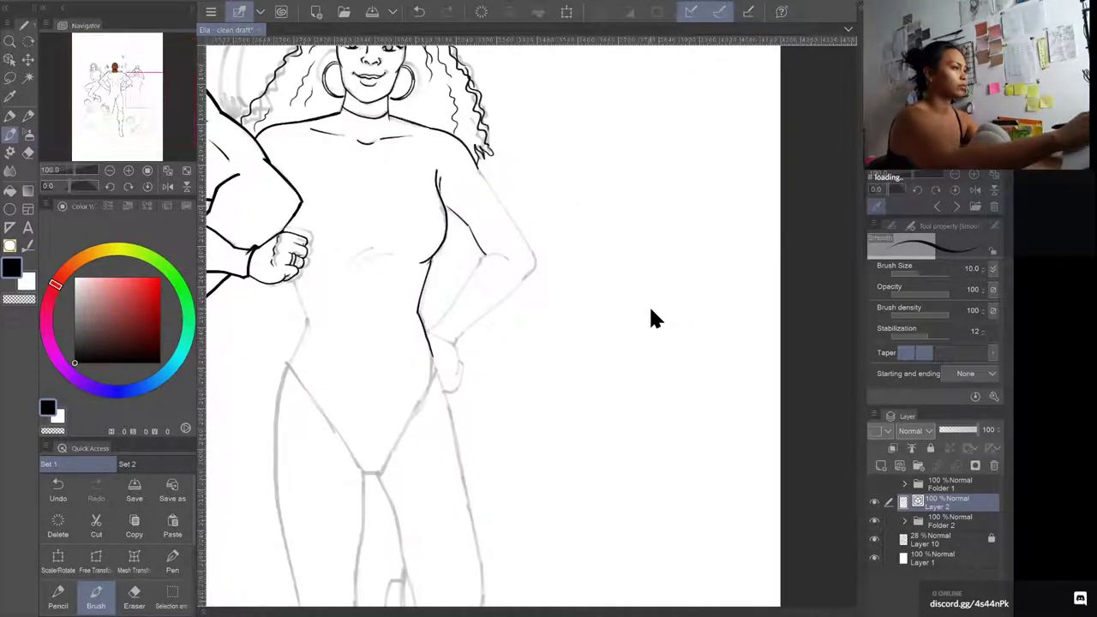
mouse_move(468, 304)
left_mouse_down()
mouse_move(872, 335)
mouse_move(857, 329)
left_mouse_up()
left_click_drag(594, 267, 637, 253)
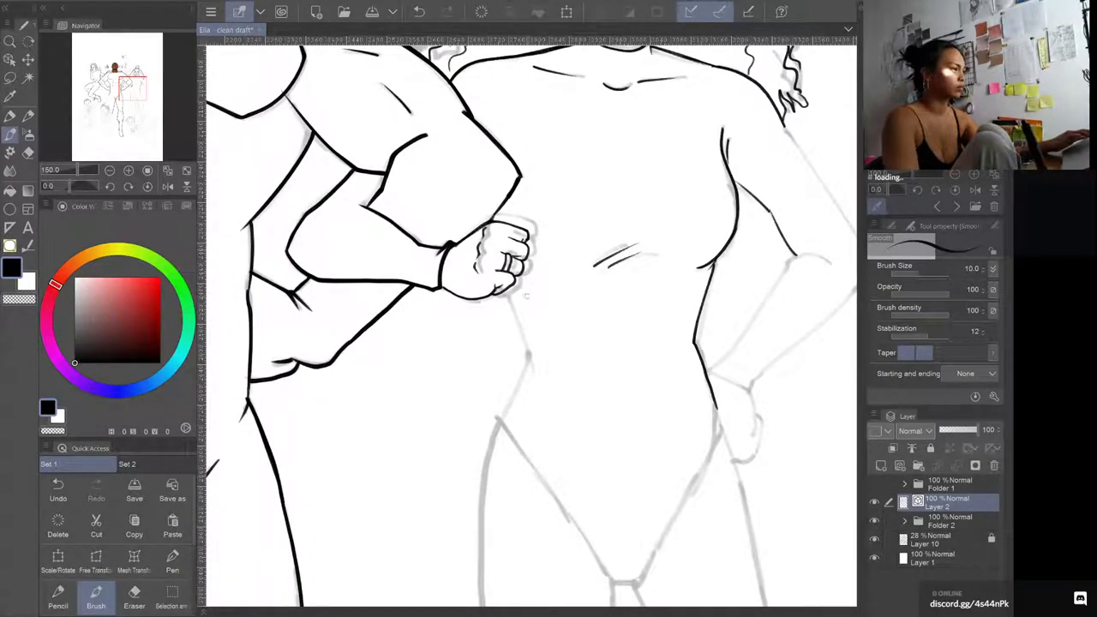
Step: Set the brush size to 15 and ink the waist contour from below the fist down to the hip
scroll(457, 182, "up", 1)
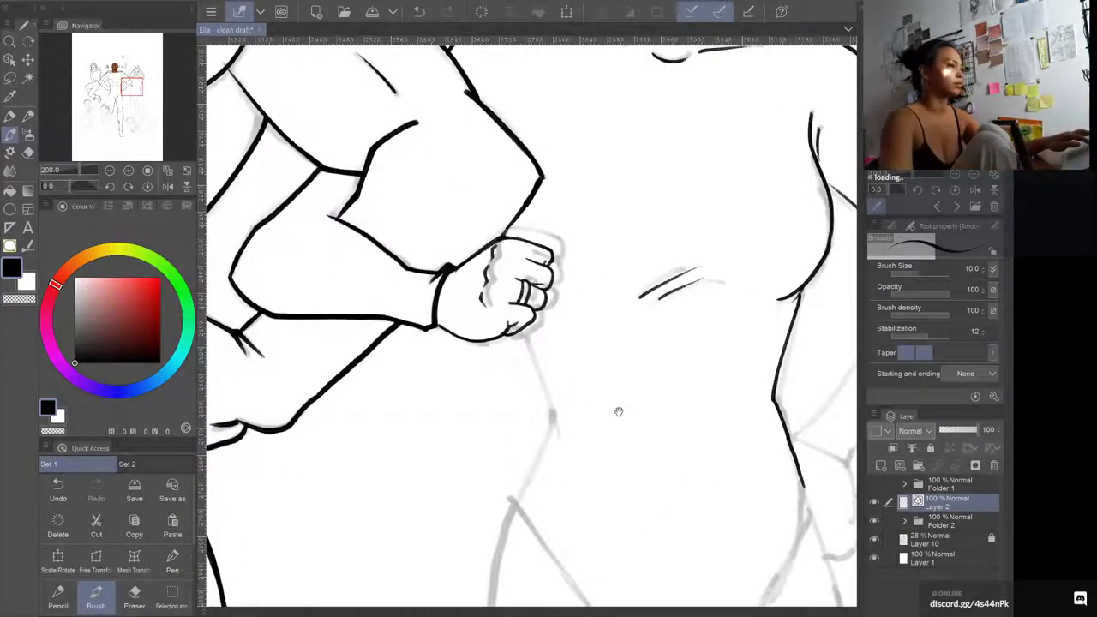
left_click_drag(613, 406, 612, 272)
key("bracketright")
key("bracketright")
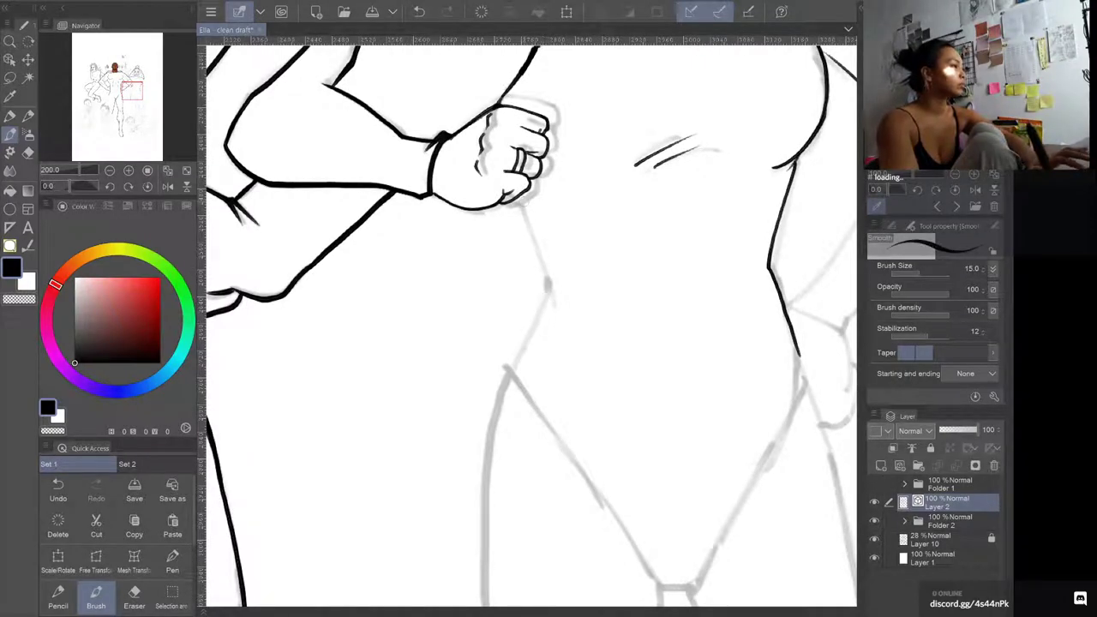
left_click_drag(519, 192, 545, 283)
mouse_move(520, 192)
left_mouse_down()
mouse_move(545, 278)
mouse_move(518, 350)
left_mouse_up()
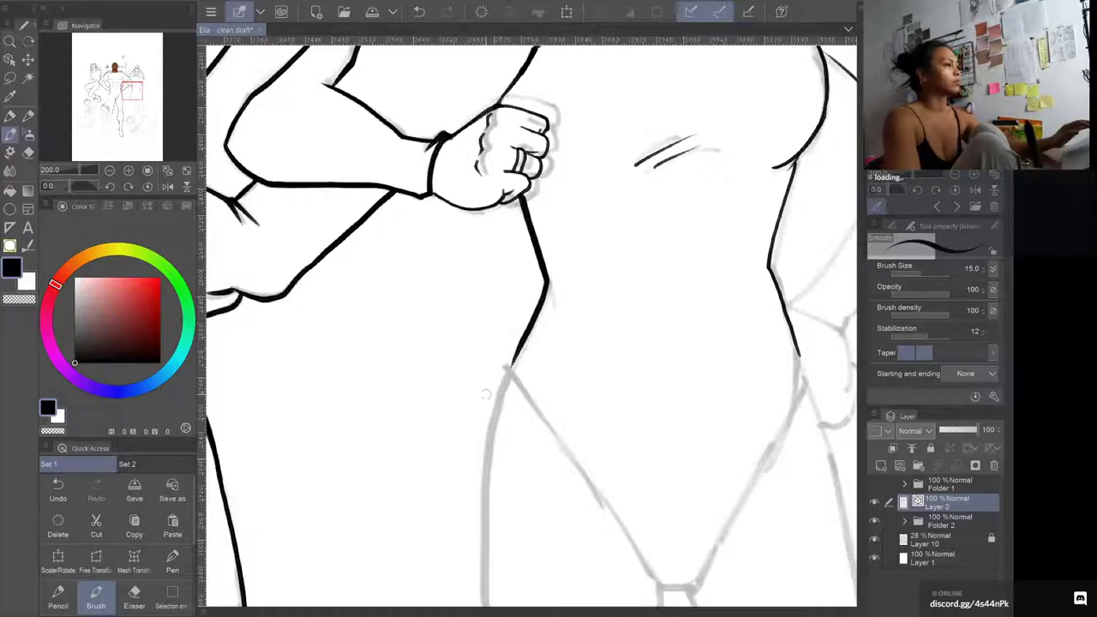
Step: Set stabilization to 100 and ink the straight leg's outer contour from the hip down to the lower leg
left_click_drag(446, 443, 489, 238)
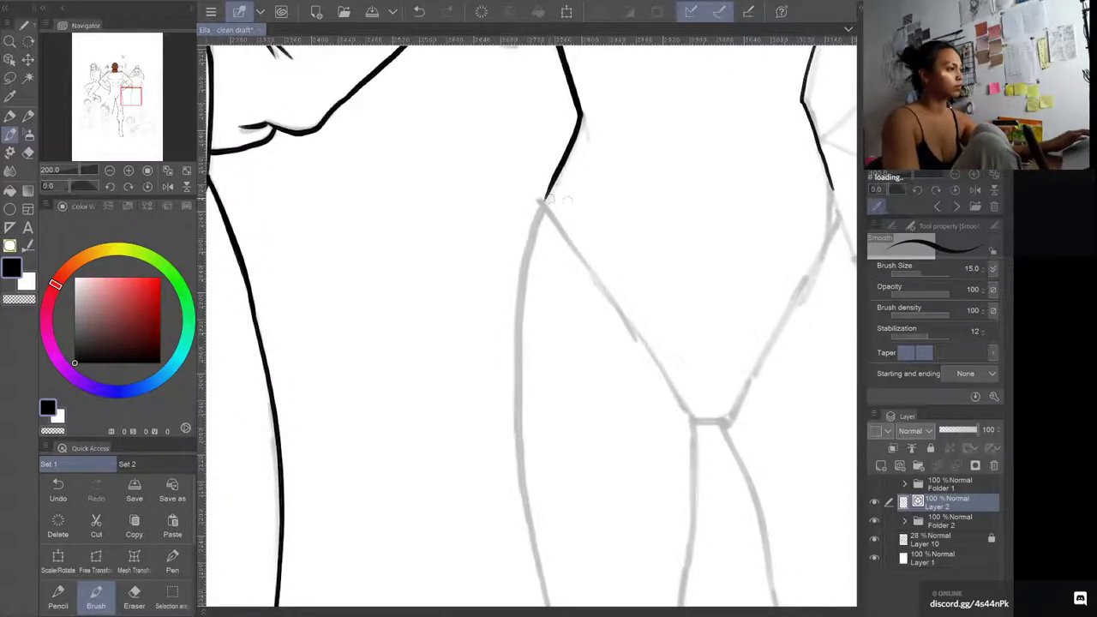
left_click_drag(550, 190, 530, 288)
key("ctrl+z")
scroll(477, 195, "down", 2)
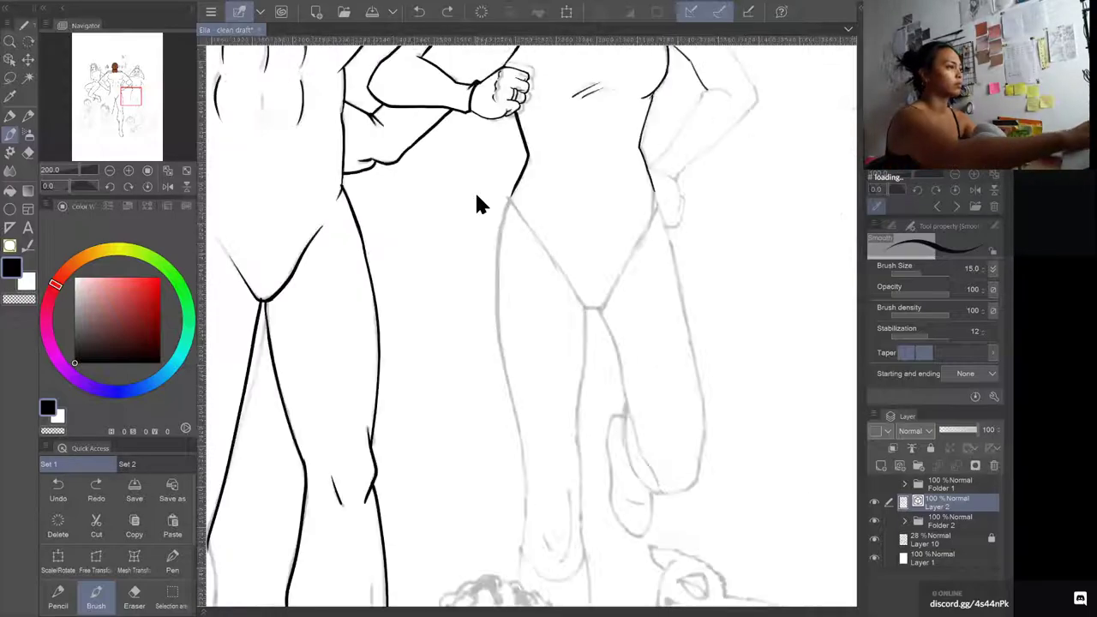
left_click_drag(603, 391, 636, 208)
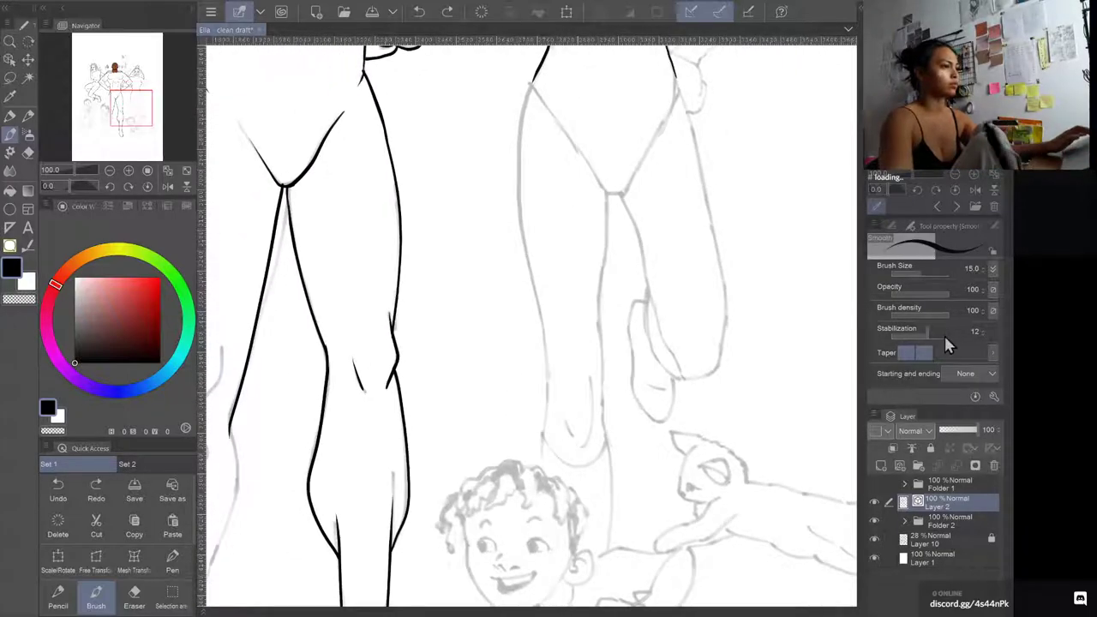
mouse_move(535, 74)
left_mouse_down()
mouse_move(519, 217)
mouse_move(547, 399)
left_mouse_up()
left_click_drag(571, 255, 532, 335)
key("ctrl+z")
left_click_drag(579, 215, 505, 306)
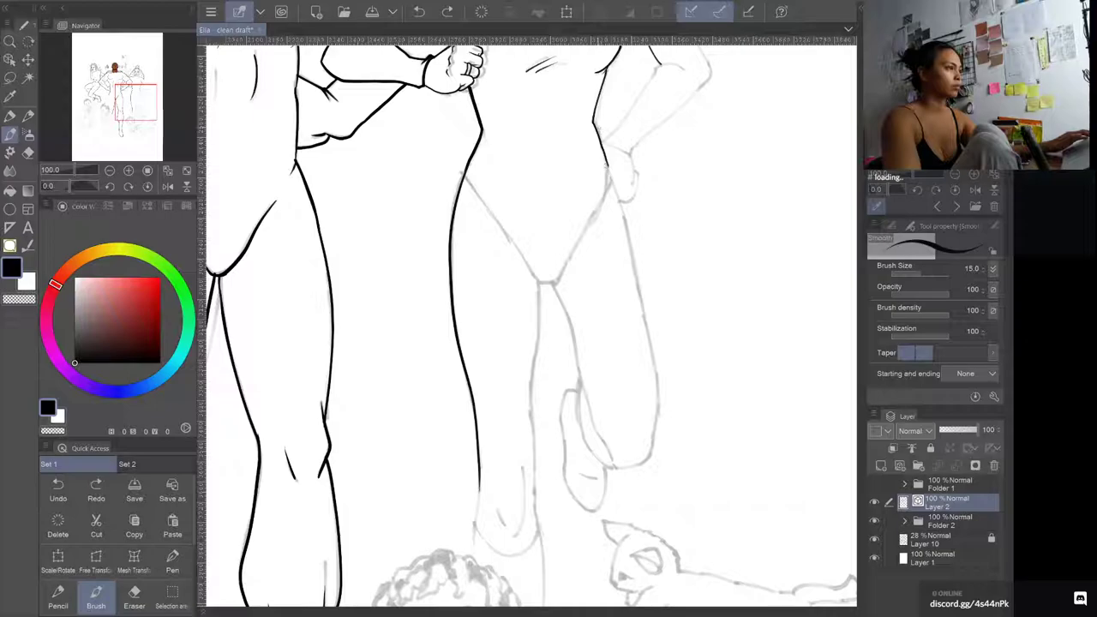
Step: Ink the bent leg's outer contour from the hip down around the knee, undoing unsatisfactory strokes
left_click_drag(605, 161, 657, 415)
key("ctrl+z")
mouse_move(607, 160)
left_mouse_down()
mouse_move(656, 383)
mouse_move(657, 447)
mouse_move(645, 471)
mouse_move(660, 429)
left_mouse_up()
key("ctrl+z")
key("ctrl+z")
mouse_move(637, 466)
left_mouse_down()
mouse_move(660, 377)
mouse_move(619, 181)
mouse_move(641, 291)
mouse_move(597, 139)
left_mouse_up()
key("ctrl+z")
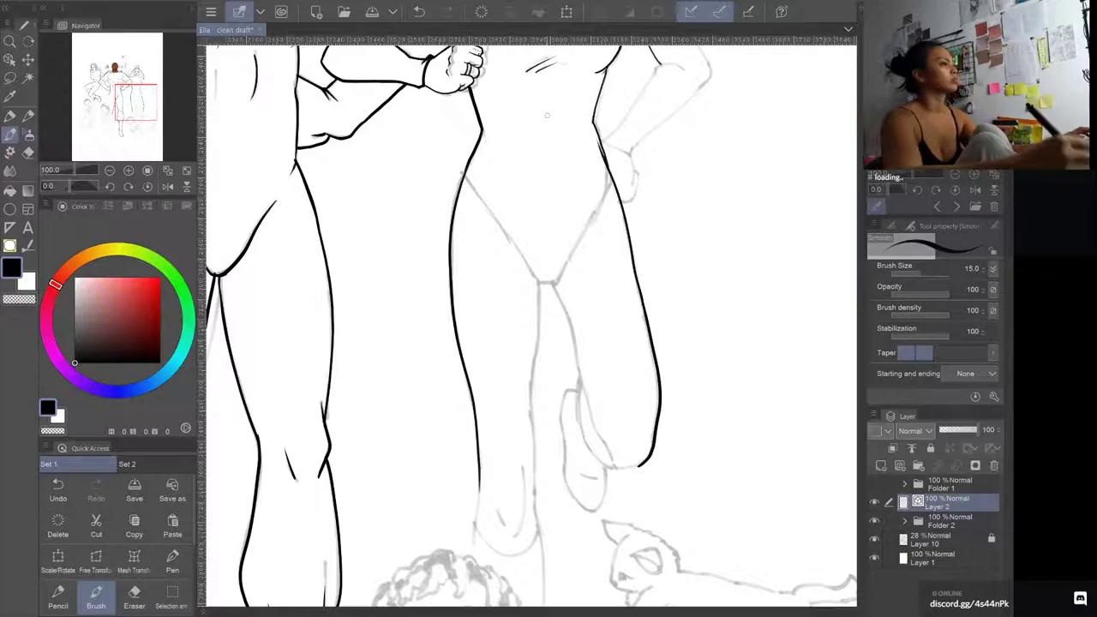
Step: Thicken the right-hand waist-to-hip contour to join the thigh line and erase the overlapping stroke ends
scroll(549, 123, "up", 3)
left_click_drag(626, 230, 430, 307)
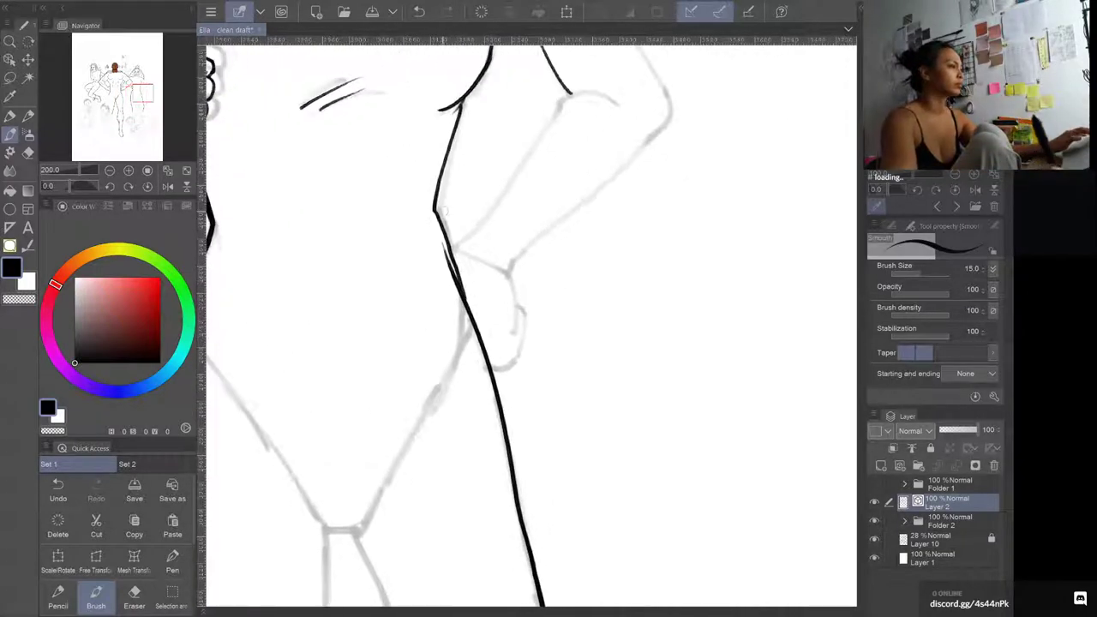
left_click_drag(434, 206, 478, 333)
key("ctrl+z")
left_click_drag(434, 209, 475, 314)
key("c")
left_click_drag(441, 208, 475, 314)
Step: Ink the leotard's V-shaped leg openings from both hips down to a short flat crotch line
mouse_move(428, 375)
left_mouse_down()
mouse_move(601, 184)
mouse_move(594, 212)
left_mouse_up()
key("c")
left_click_drag(617, 147, 578, 260)
key("ctrl+z")
mouse_move(617, 144)
left_mouse_down()
mouse_move(606, 205)
mouse_move(535, 371)
mouse_move(517, 397)
mouse_move(481, 403)
left_mouse_up()
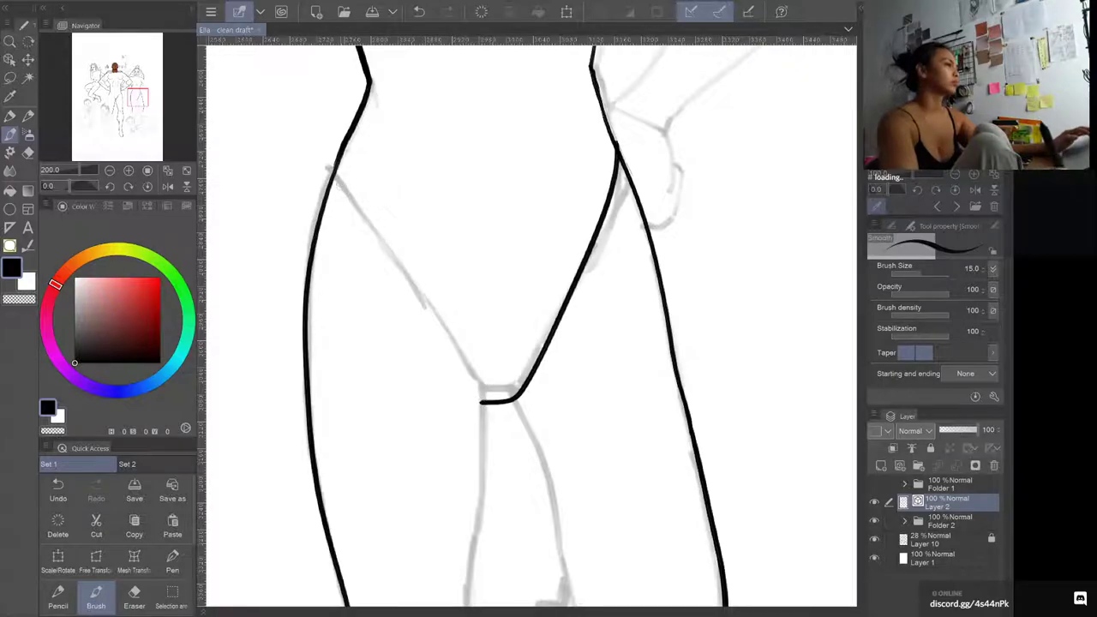
left_click_drag(336, 170, 359, 190)
mouse_move(420, 296)
left_mouse_down()
mouse_move(481, 396)
mouse_move(476, 472)
left_mouse_up()
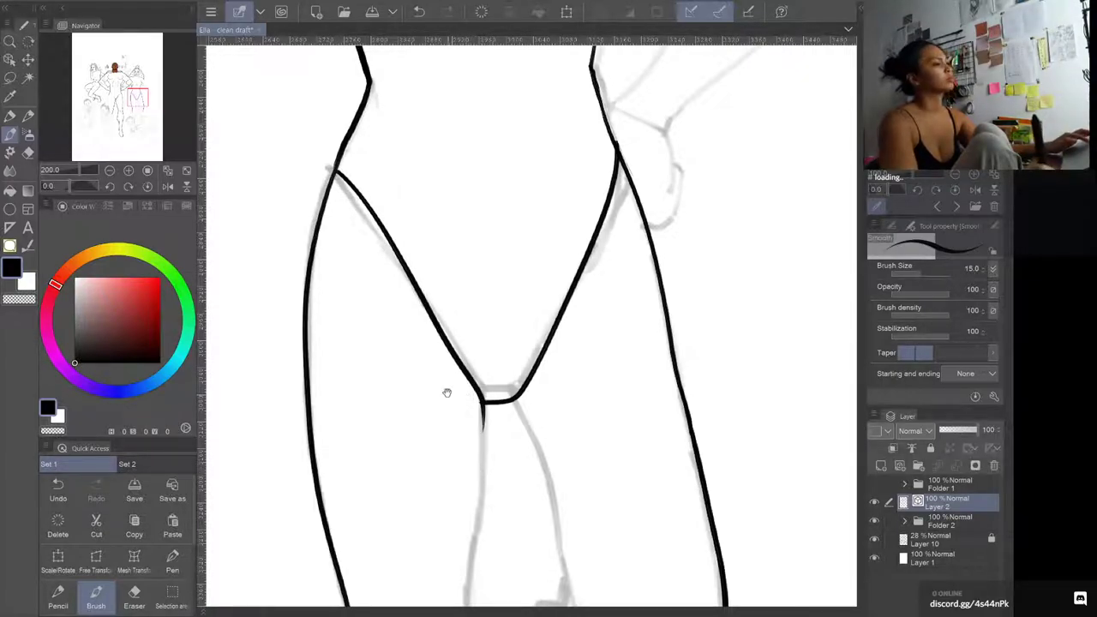
Step: Review the whole group drawing and save the file
left_click_drag(420, 318, 494, 427)
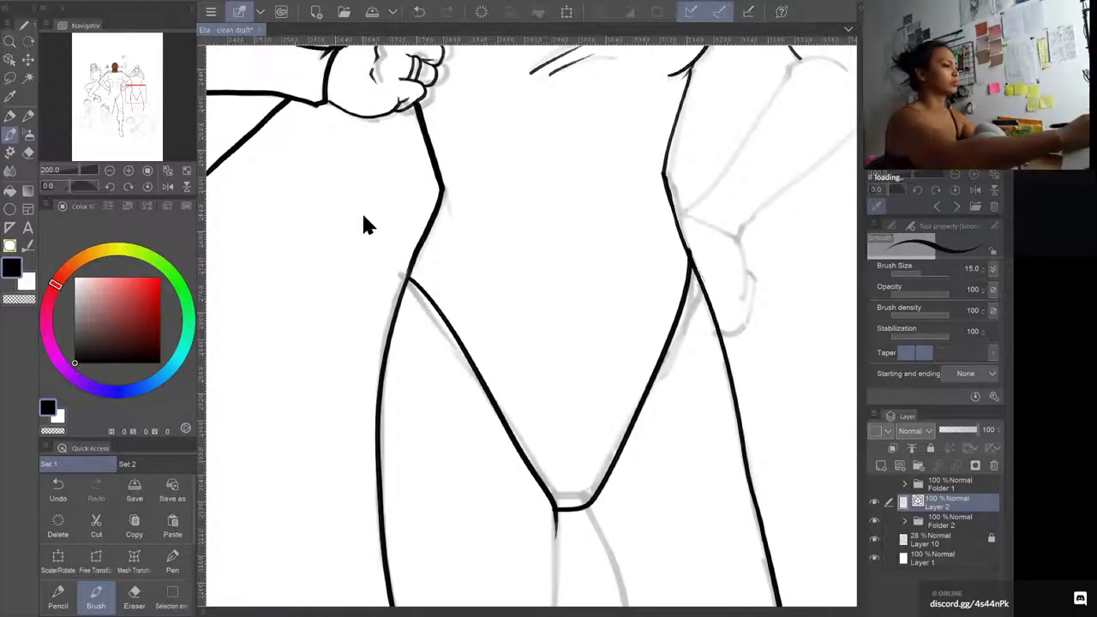
scroll(364, 225, "down", 5)
left_click_drag(461, 300, 611, 231)
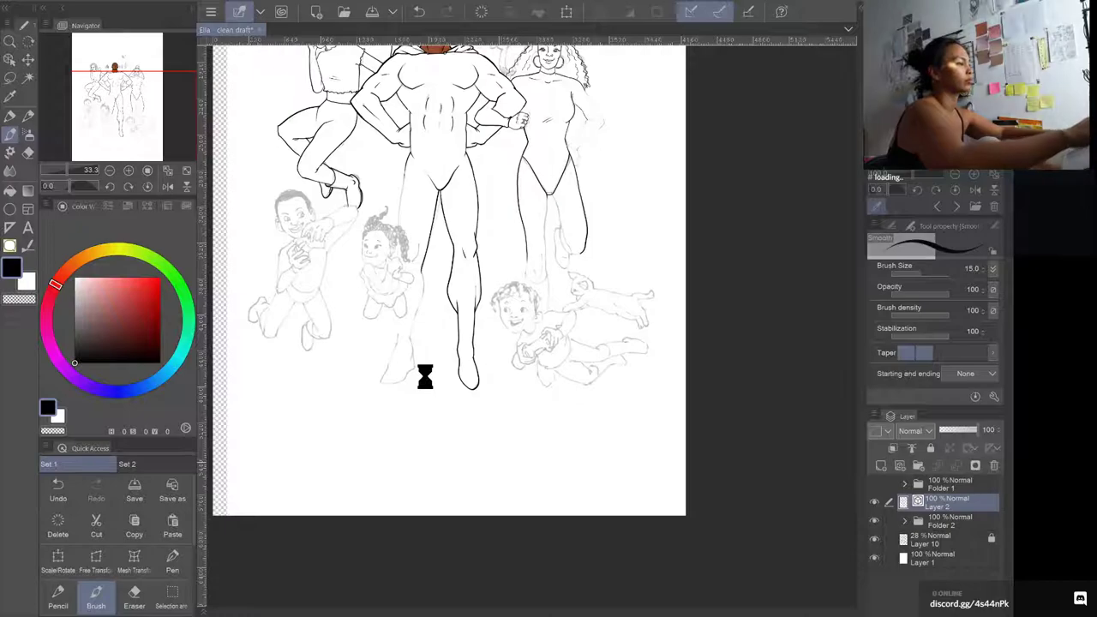
key("ctrl+s")
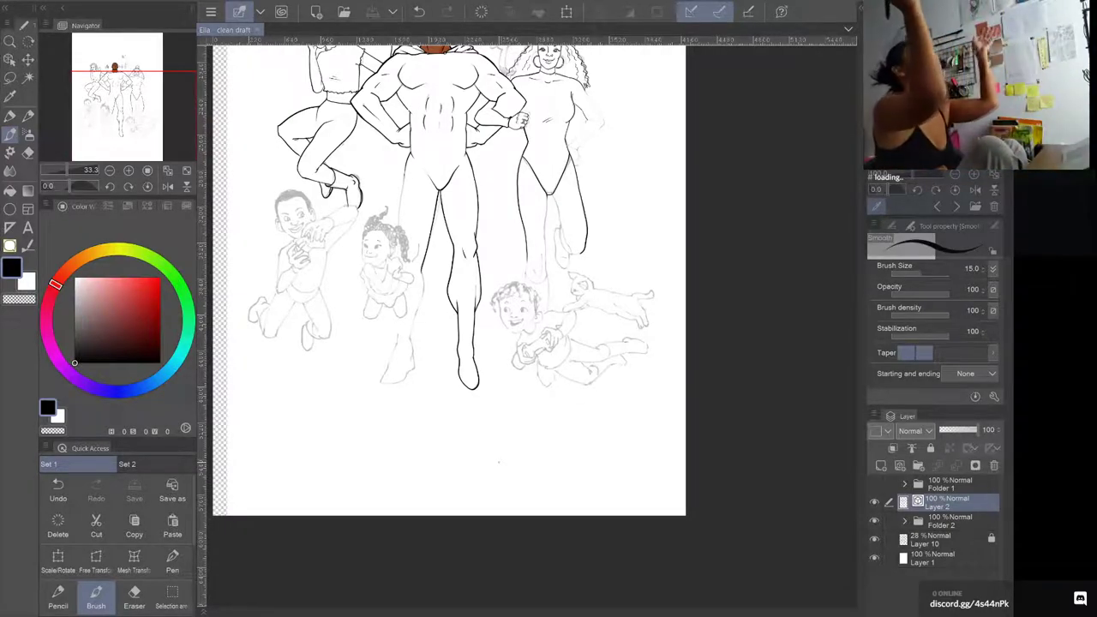
Step: With stabilization at 4, erase the central man's left-side calf-to-ankle line with its spur and redraw it as one smooth contour
scroll(423, 372, "up", 2)
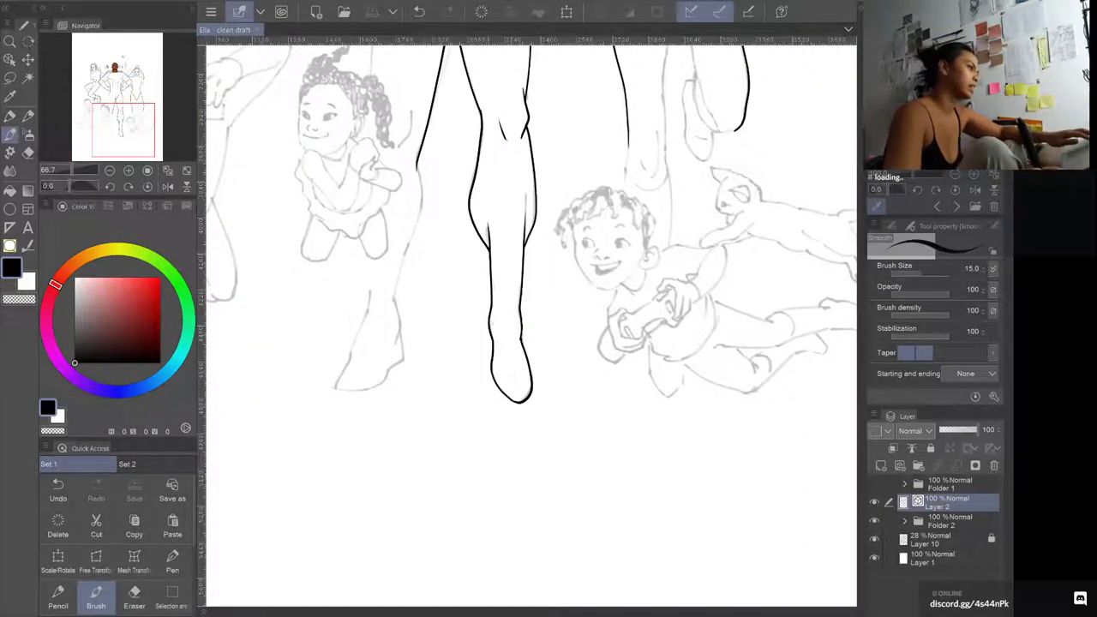
scroll(558, 362, "up", 2)
scroll(557, 361, "up", 1)
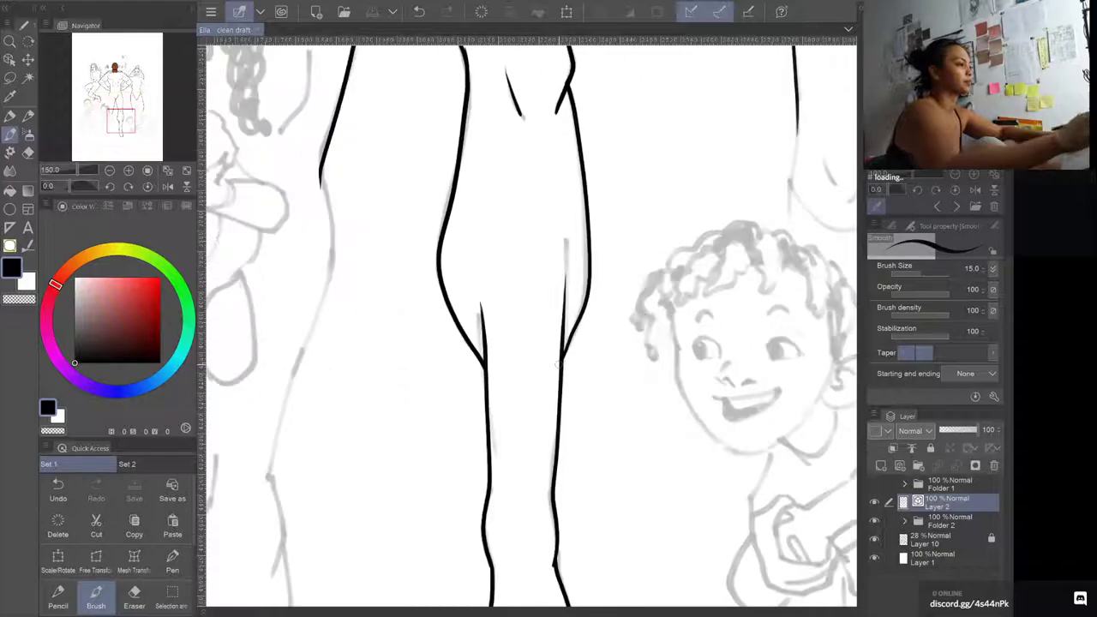
left_click(559, 364)
key("c")
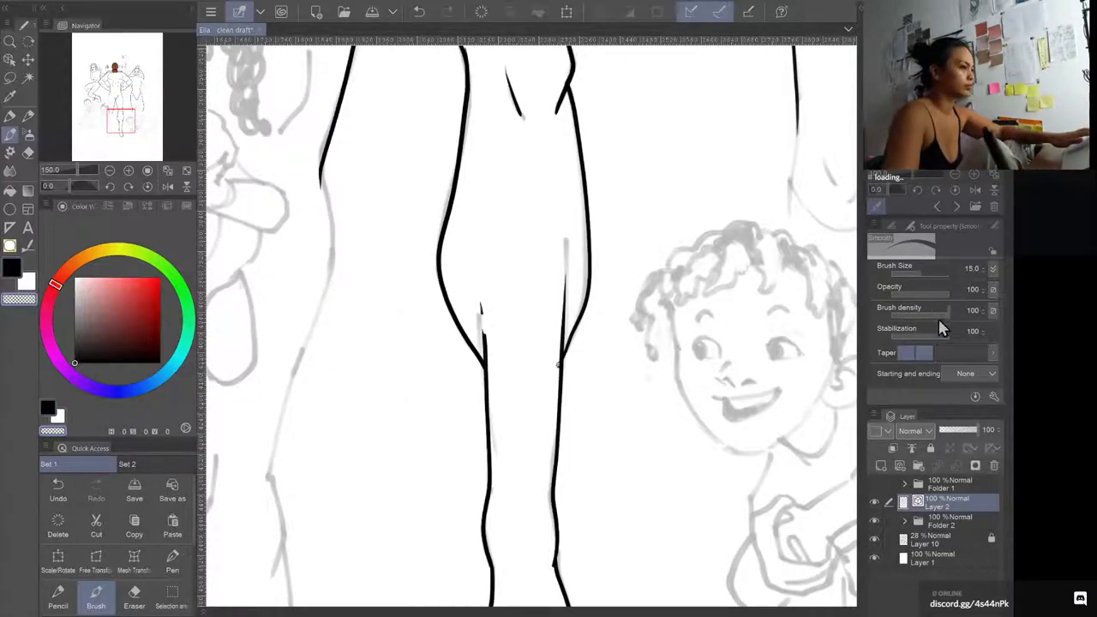
left_click(914, 336)
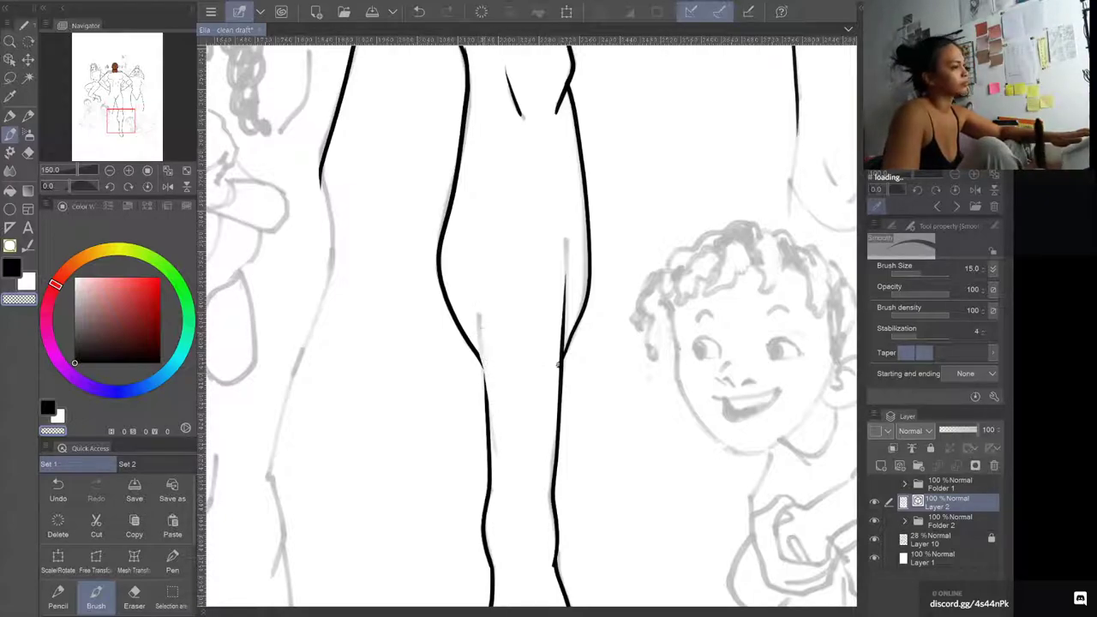
left_click_drag(475, 342, 488, 433)
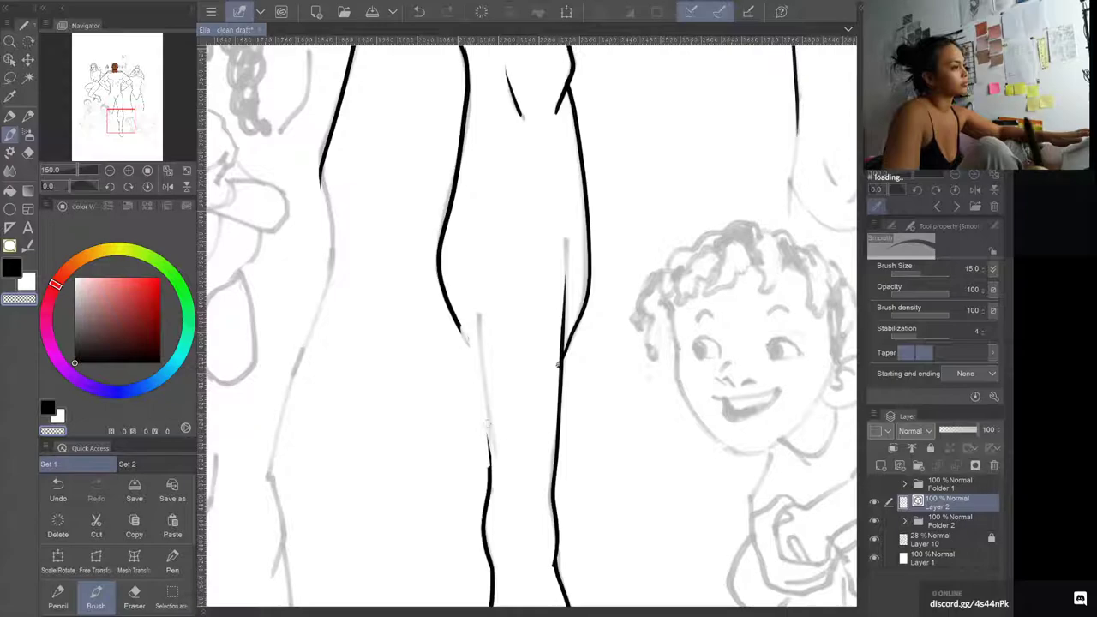
key("c")
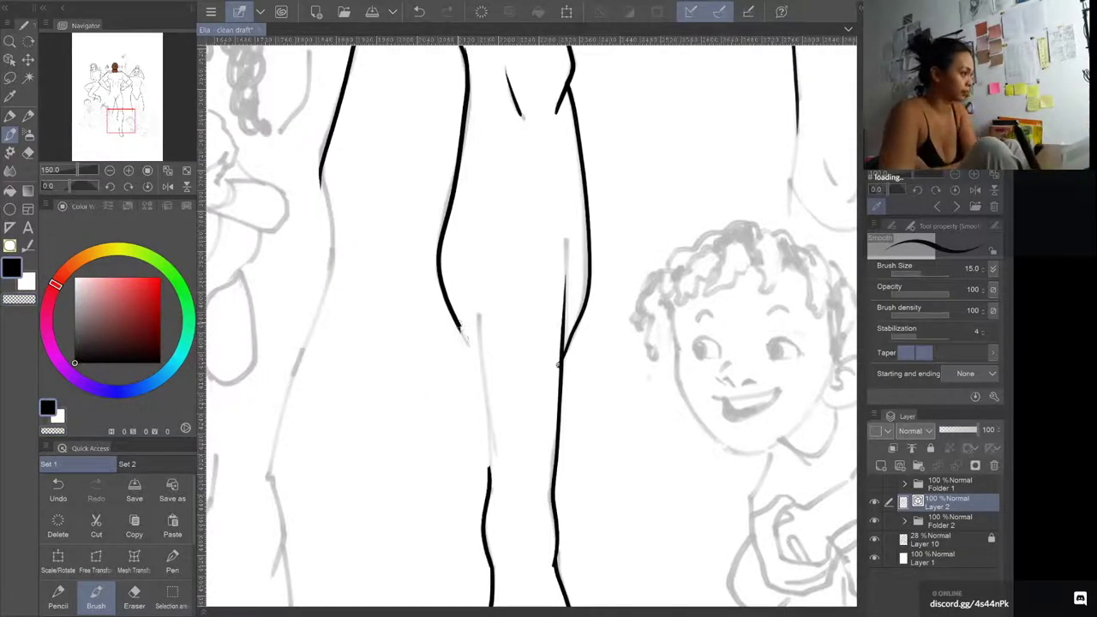
left_click_drag(471, 351, 488, 484)
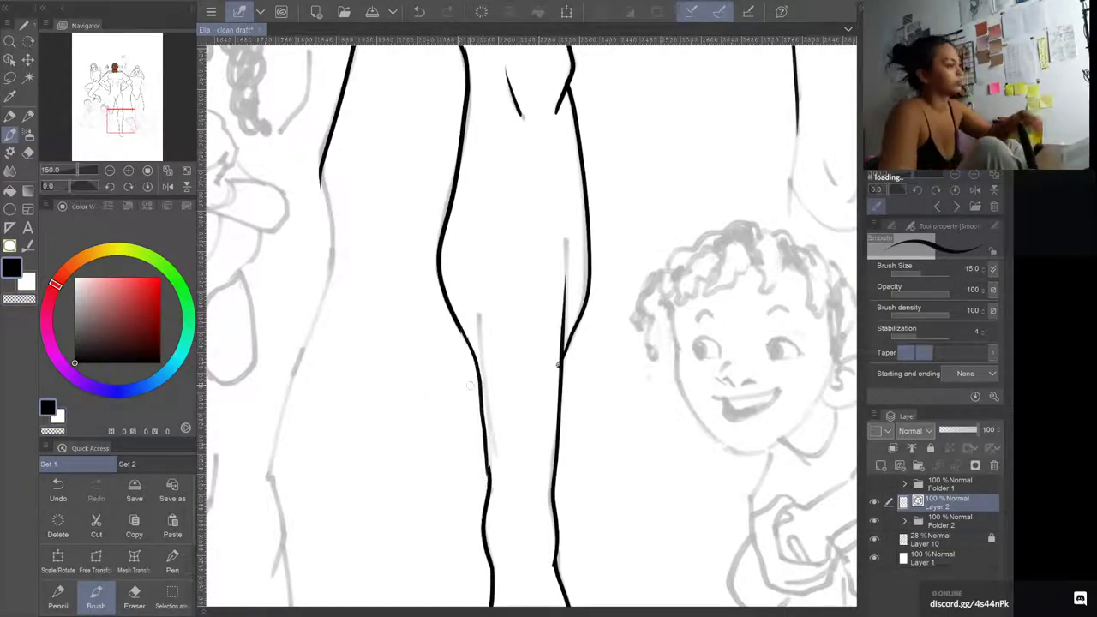
Step: Undo the central man's left-side calf-to-ankle stroke and redraw it as one clean contour from below the calf to the ankle
key("ctrl+z")
left_click_drag(458, 327, 490, 463)
key("ctrl+z")
mouse_move(454, 322)
left_mouse_down()
mouse_move(475, 355)
mouse_move(491, 485)
left_mouse_up()
scroll(483, 320, "down", 4)
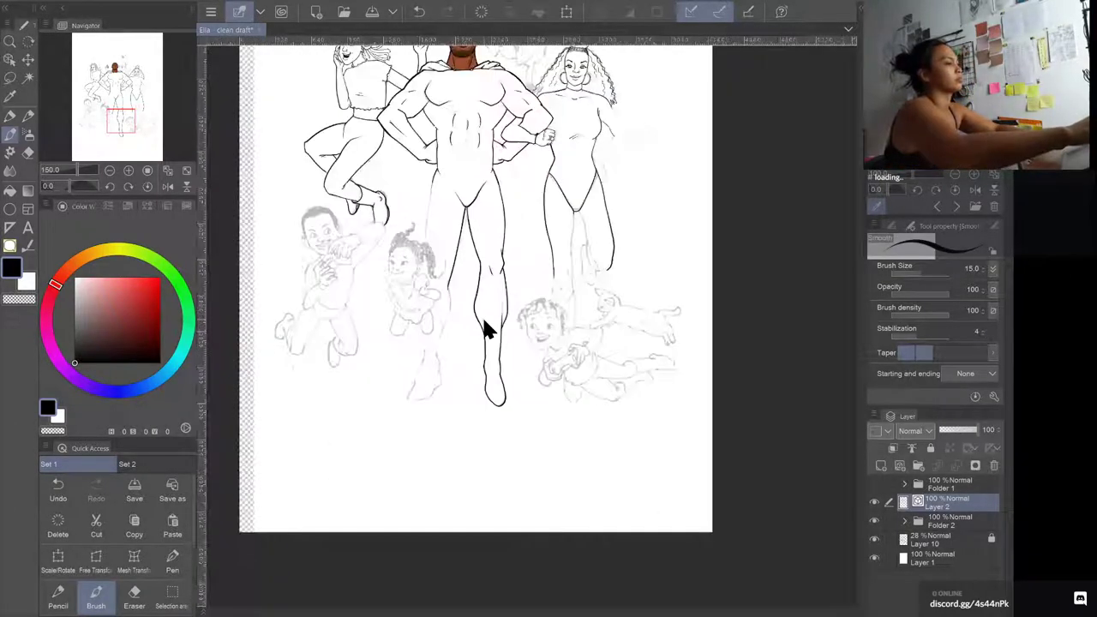
Step: With stabilization at 85, ink the inner contour of the curly-haired woman's straight leg from the crotch down to the knee
scroll(484, 320, "up", 3)
mouse_move(586, 232)
left_mouse_down()
mouse_move(473, 544)
mouse_move(303, 421)
left_mouse_up()
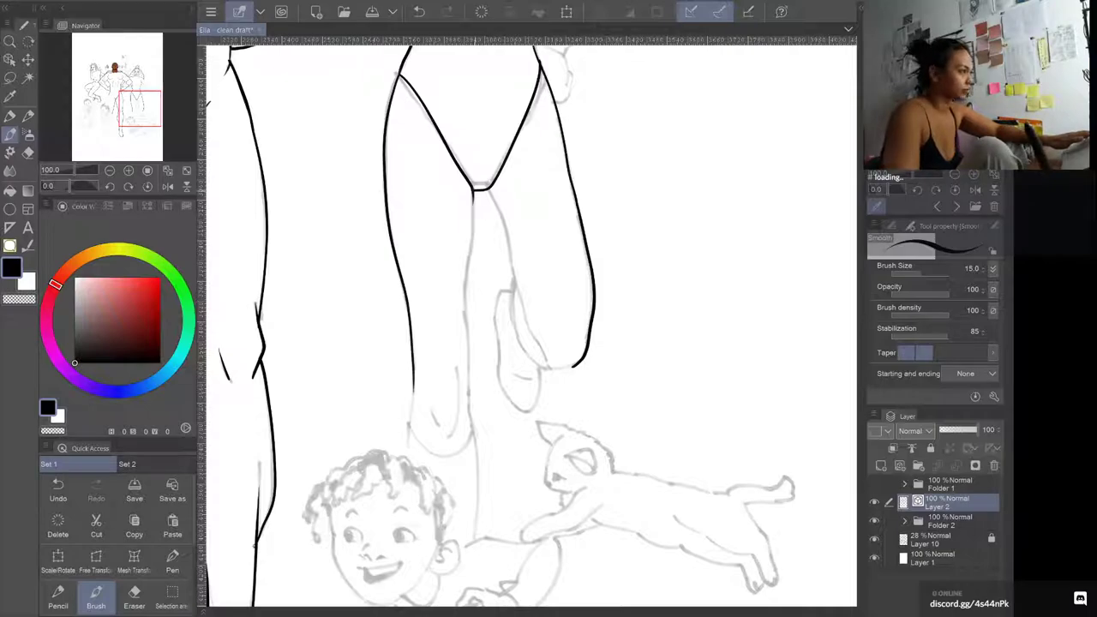
key("ctrl+z")
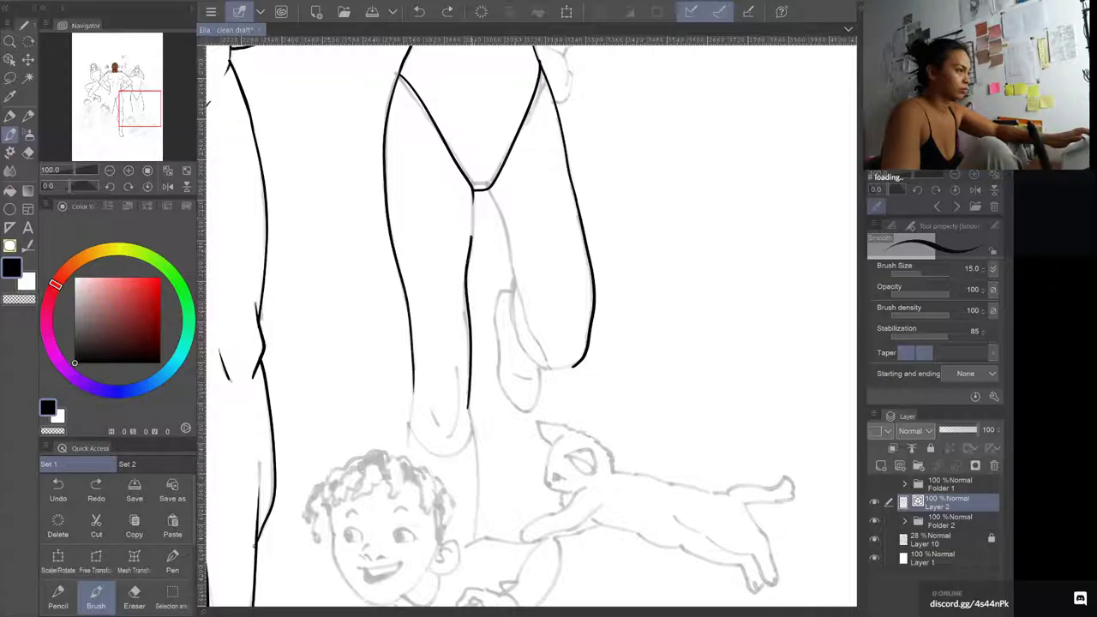
left_click_drag(473, 190, 471, 231)
key("c")
key("c")
Step: Ink the inner thigh contour of the woman's bent leg between the knee and the crotch line
left_click_drag(504, 221, 549, 367)
key("ctrl+z")
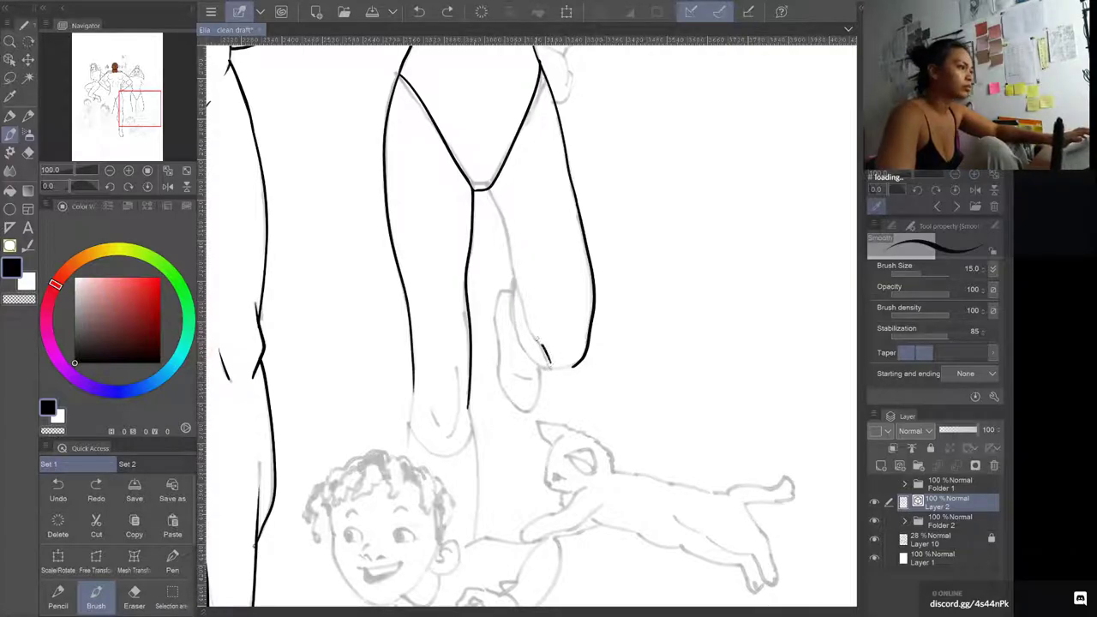
left_click_drag(528, 328, 484, 181)
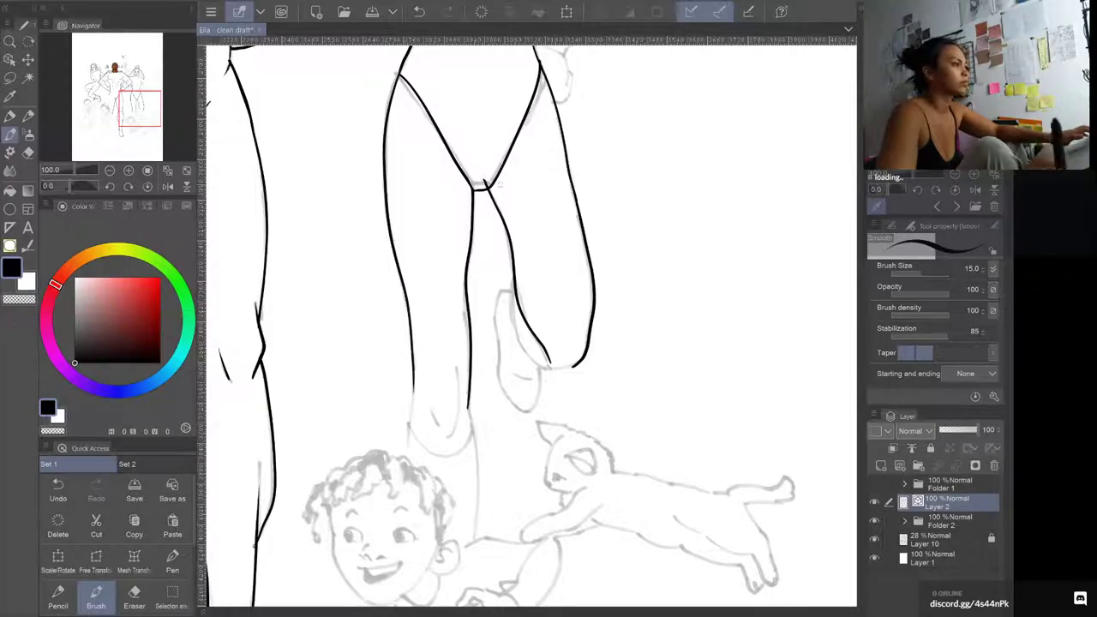
key("c")
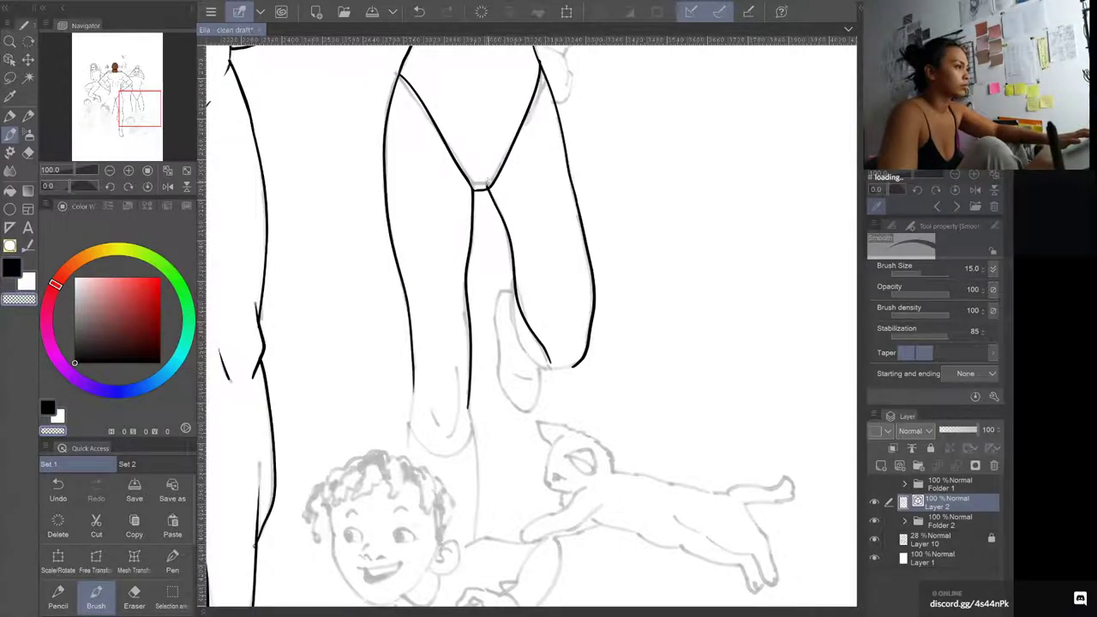
key("c")
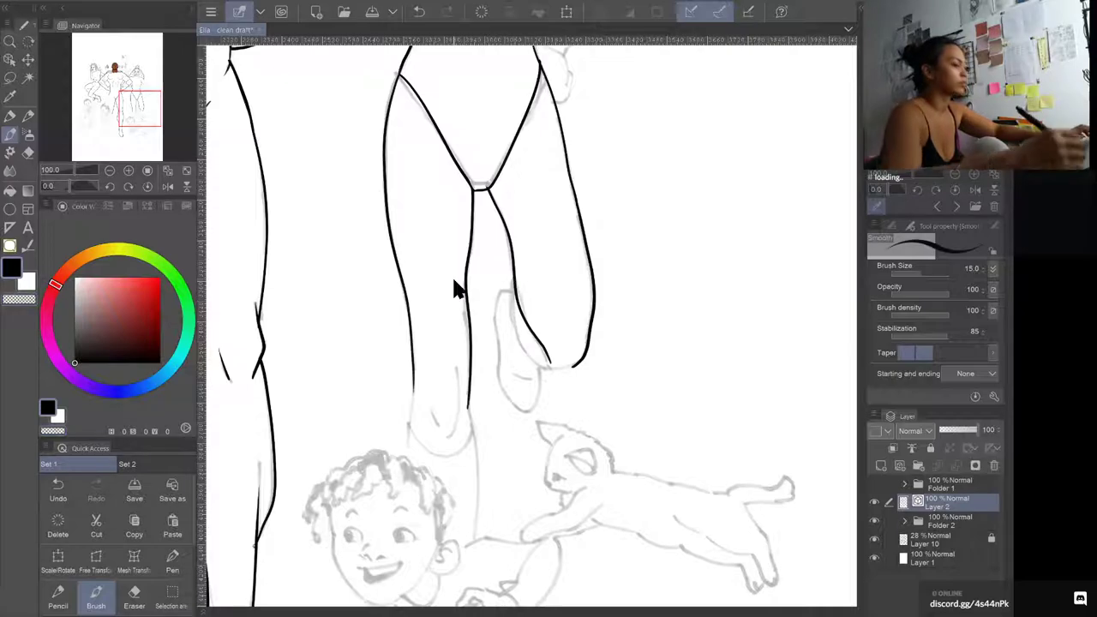
Step: Set the brush stabilization to 9 and erase the thigh stroke's overshoot above the crotch line
scroll(454, 283, "up", 4)
left_click_drag(610, 145, 417, 454)
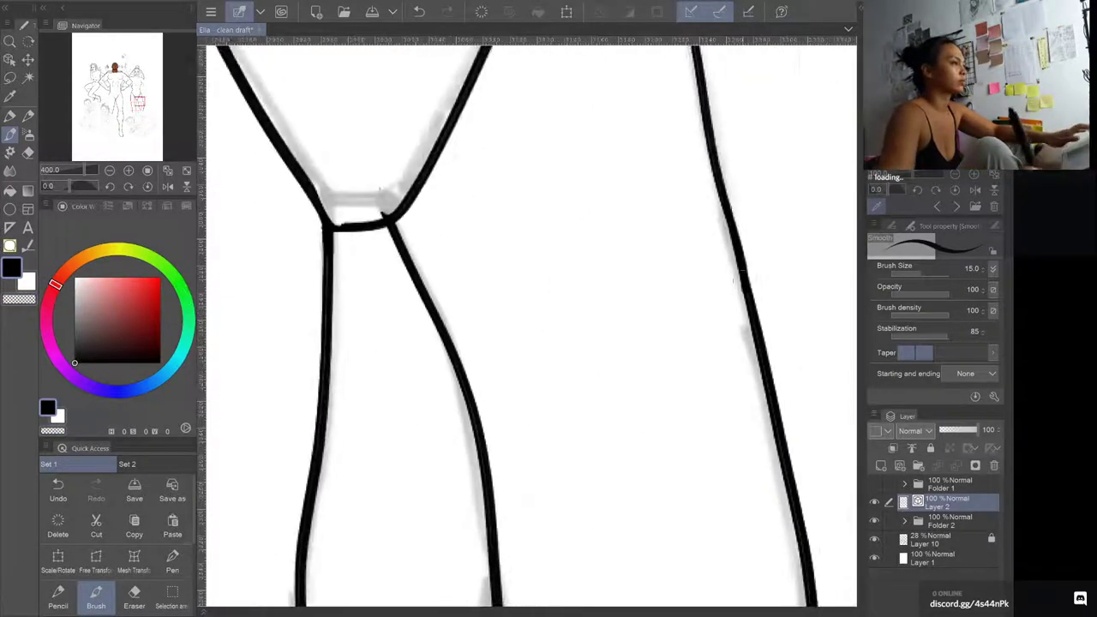
left_click(925, 337)
key("c")
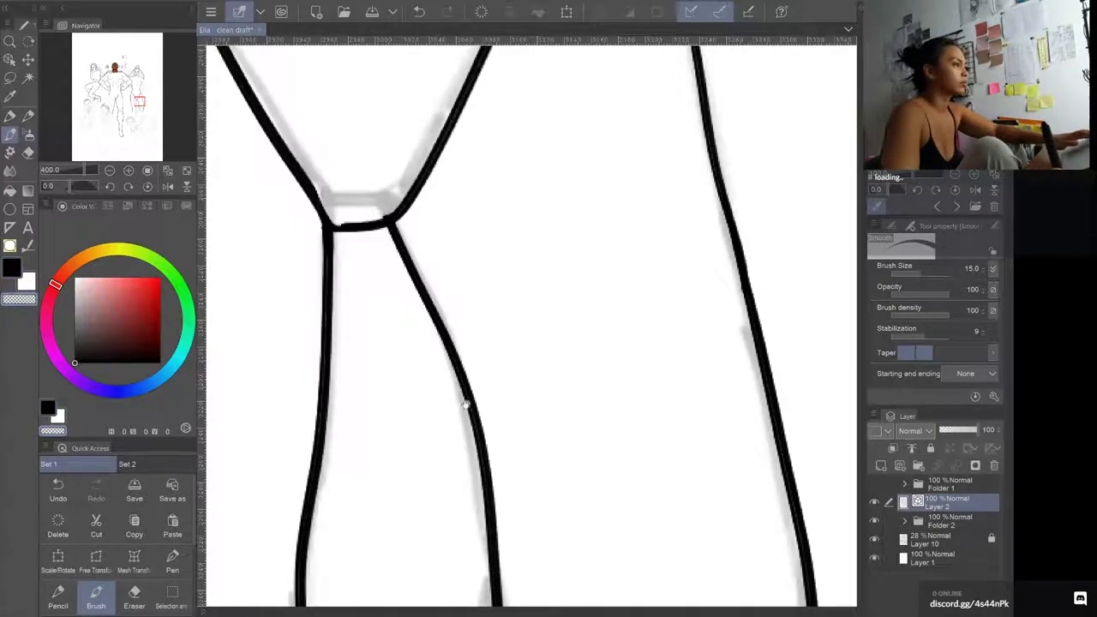
Step: Close the bottom curve of the woman's bent knee and ink the folded lower leg's contour behind the thigh
scroll(383, 194, "down", 5)
key("c")
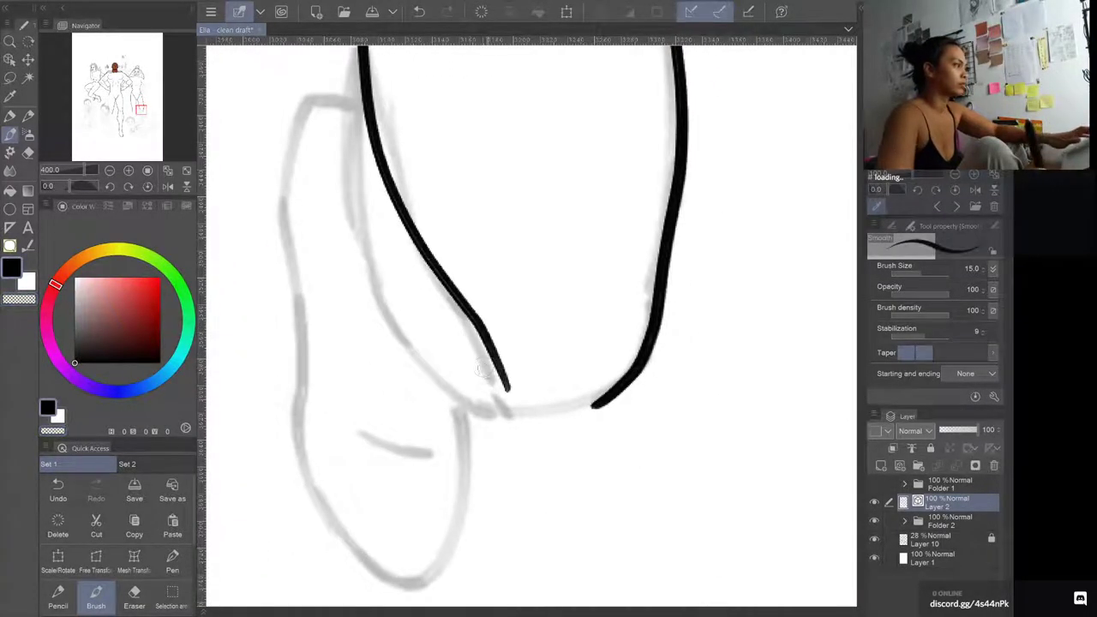
mouse_move(506, 384)
left_mouse_down()
mouse_move(578, 409)
mouse_move(600, 396)
left_mouse_up()
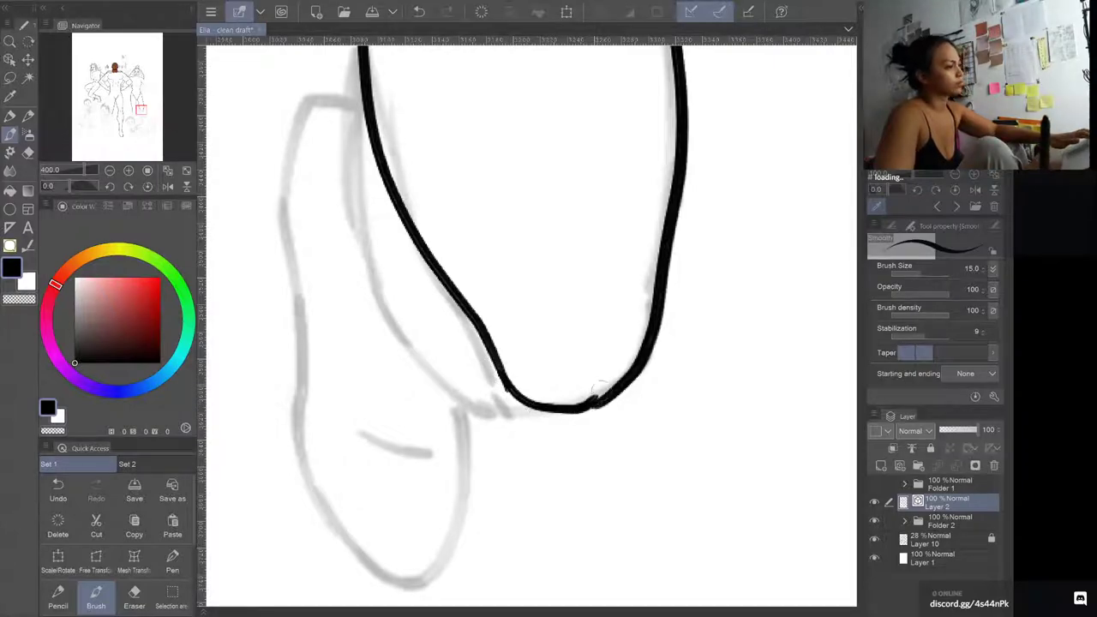
mouse_move(357, 70)
left_mouse_down()
mouse_move(349, 177)
mouse_move(396, 306)
mouse_move(456, 381)
mouse_move(532, 407)
left_mouse_up()
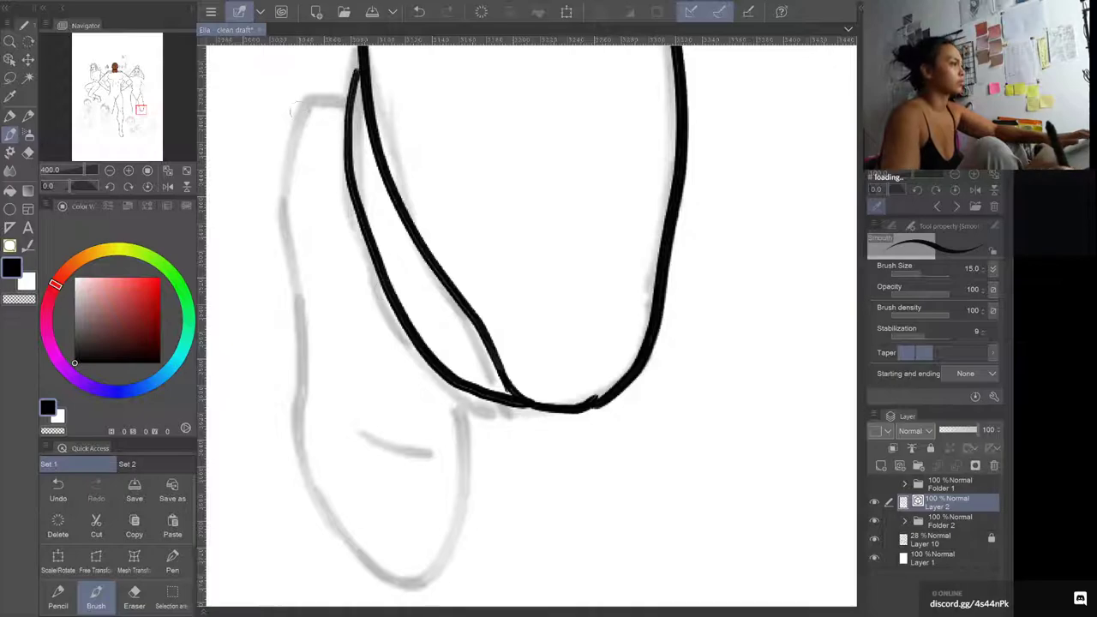
Step: Ink the outline of the woman's raised foot behind the bent knee and add a short crease line inside it
mouse_move(306, 103)
left_mouse_down()
mouse_move(340, 95)
mouse_move(304, 117)
mouse_move(302, 105)
mouse_move(292, 143)
mouse_move(305, 429)
mouse_move(353, 536)
mouse_move(428, 569)
left_mouse_up()
mouse_move(459, 384)
left_mouse_down()
mouse_move(458, 523)
mouse_move(416, 581)
left_mouse_up()
left_click_drag(367, 432, 430, 449)
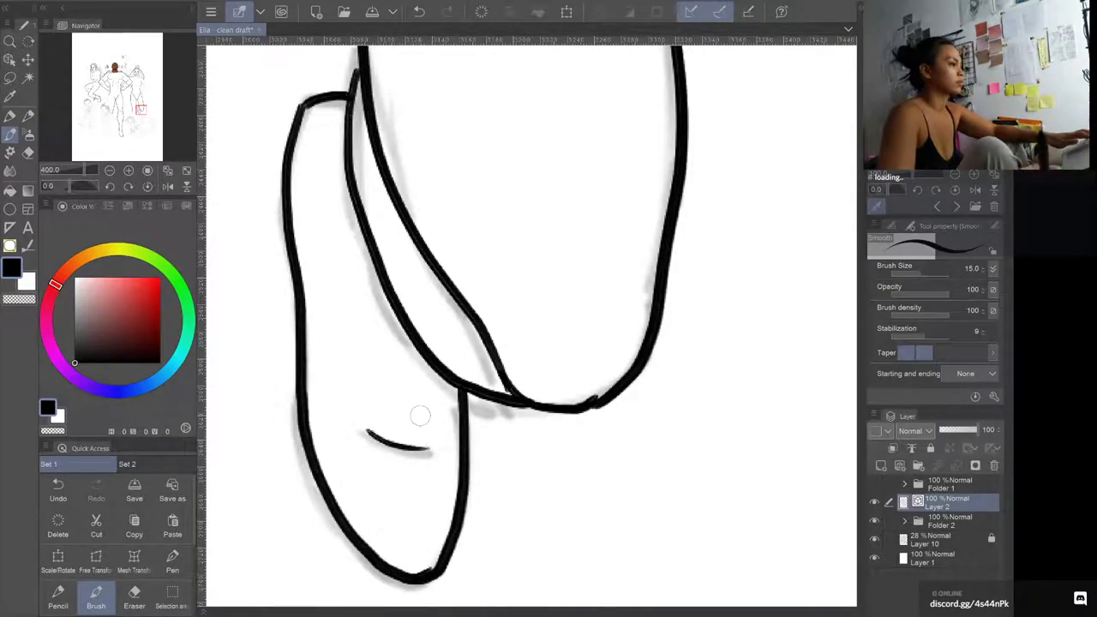
scroll(420, 424, "down", 8)
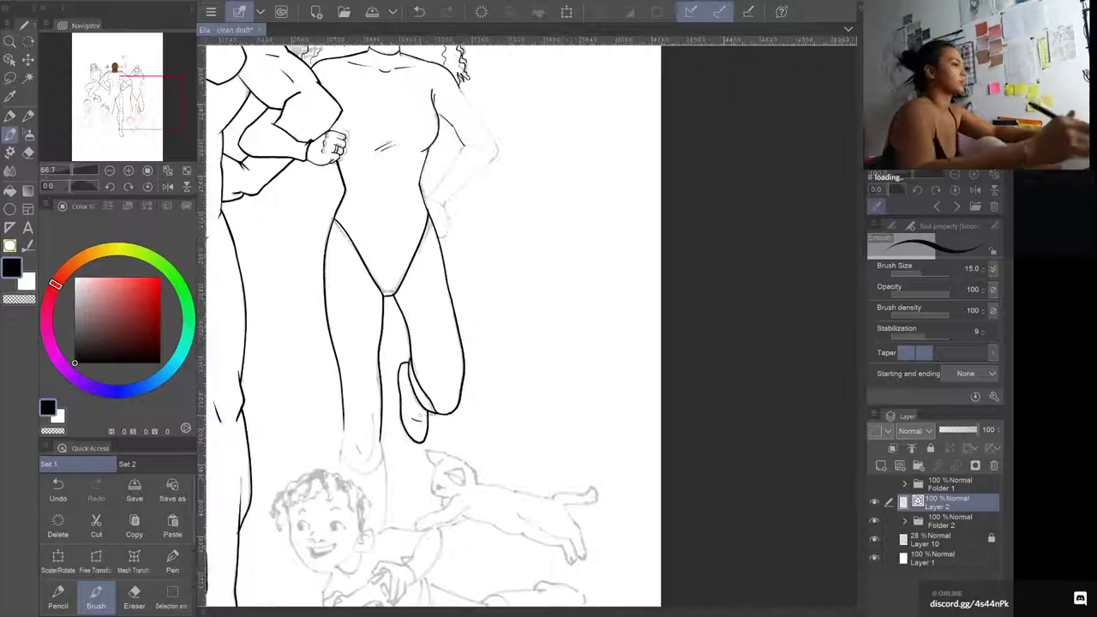
Step: Extend both contours of the woman's straight leg past the knee towards the curly-haired boy's sketched head
scroll(420, 418, "up", 2)
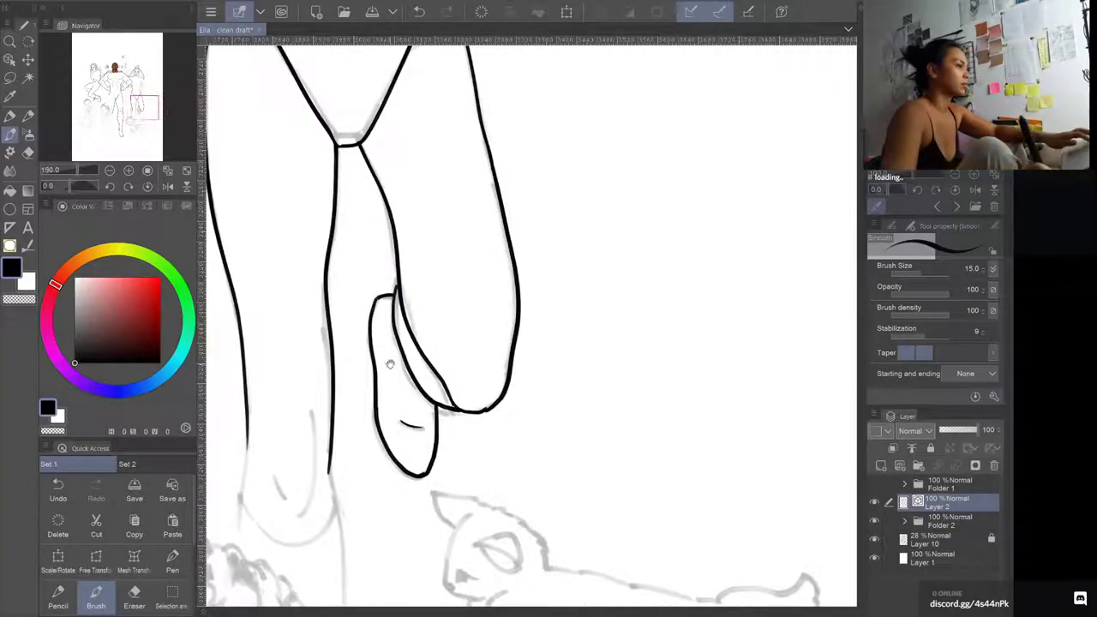
left_click_drag(389, 367, 603, 194)
left_click_drag(619, 155, 664, 237)
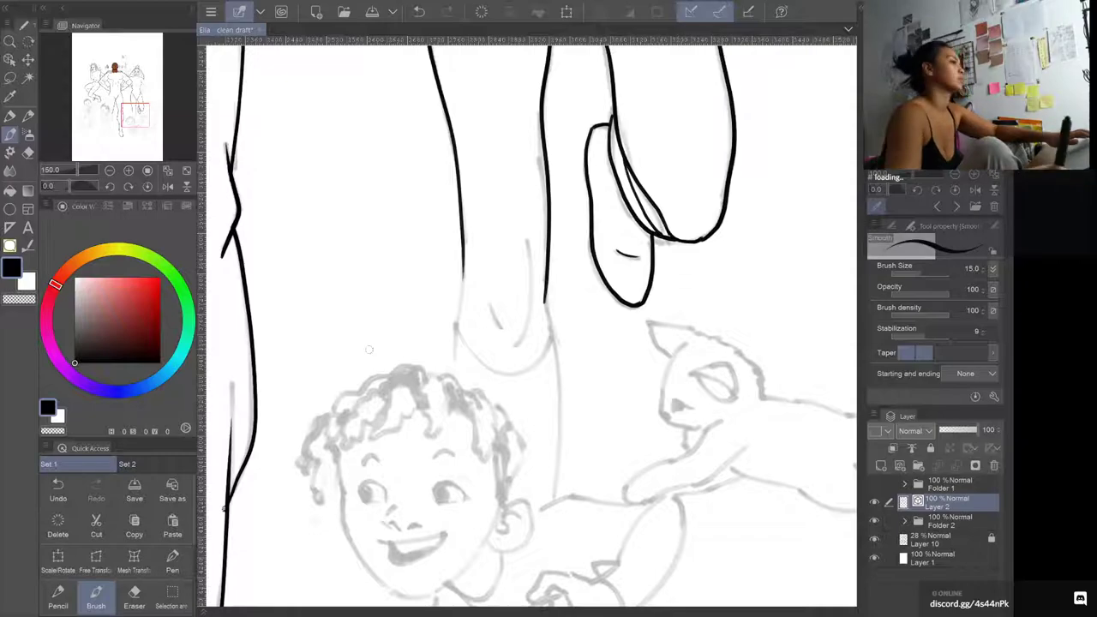
scroll(368, 360, "up", 4)
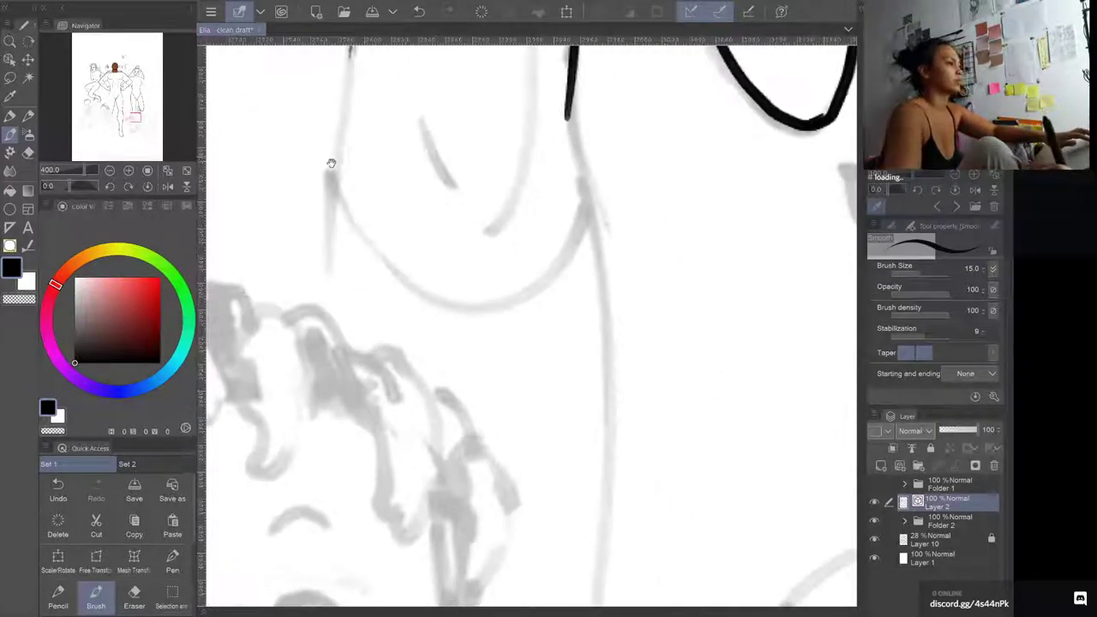
mouse_move(372, 112)
left_mouse_down()
mouse_move(348, 300)
mouse_move(348, 421)
left_mouse_up()
left_click_drag(591, 210, 626, 485)
left_click_drag(609, 524, 517, 269)
mouse_move(533, 148)
left_mouse_down()
mouse_move(542, 365)
mouse_move(530, 504)
left_mouse_up()
left_click_drag(527, 258, 562, 510)
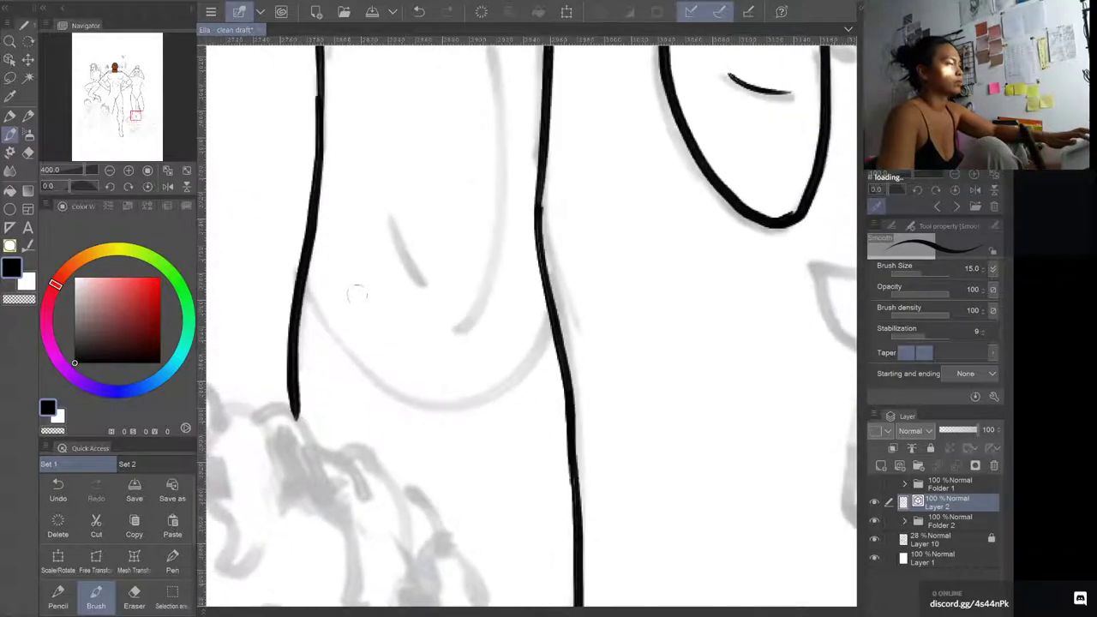
Step: Ink the curved line across the woman's straight leg below the knee and the two short detail lines above it
mouse_move(298, 288)
left_mouse_down()
mouse_move(334, 337)
mouse_move(390, 381)
mouse_move(467, 401)
left_mouse_up()
key("ctrl+z")
mouse_move(298, 328)
left_mouse_down()
mouse_move(392, 386)
mouse_move(463, 398)
mouse_move(556, 351)
left_mouse_up()
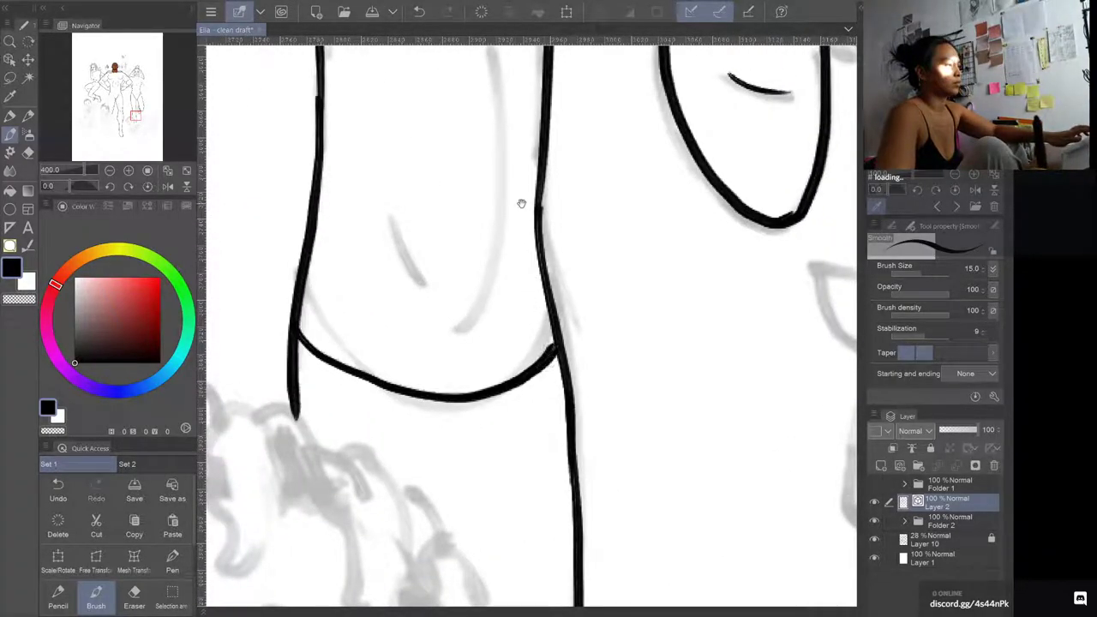
left_click_drag(517, 206, 517, 347)
left_click_drag(366, 323, 419, 416)
mouse_move(489, 177)
left_mouse_down()
mouse_move(497, 282)
mouse_move(461, 467)
left_mouse_up()
scroll(431, 442, "down", 3)
scroll(430, 442, "down", 3)
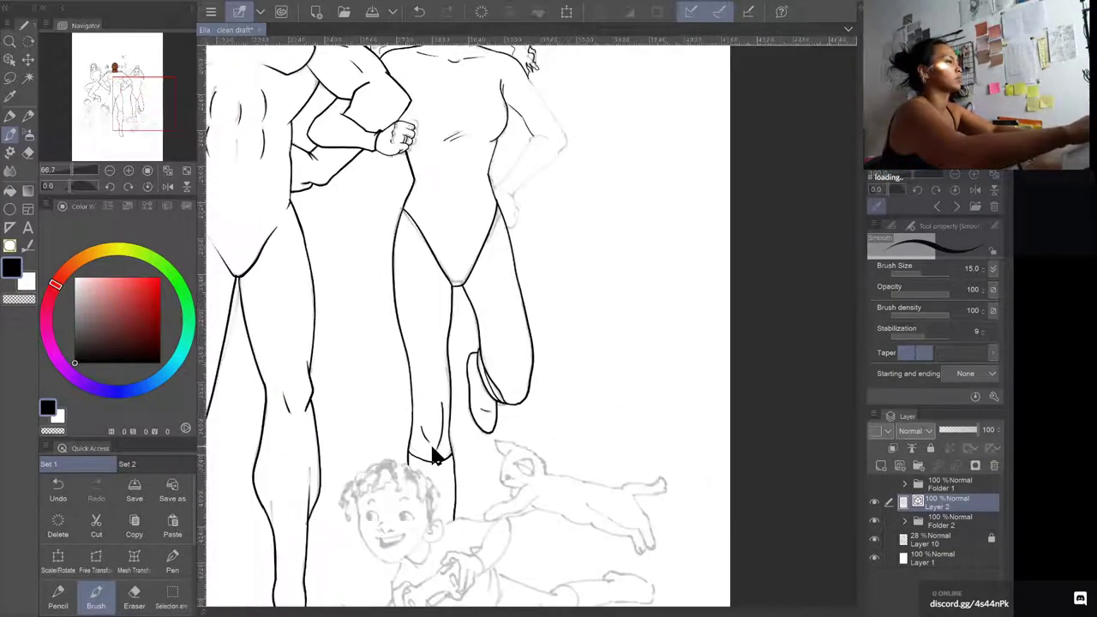
Step: Ink the curved elbow crease of the woman's bent arm on the hand-on-hip side
scroll(431, 442, "up", 3)
scroll(430, 443, "up", 10)
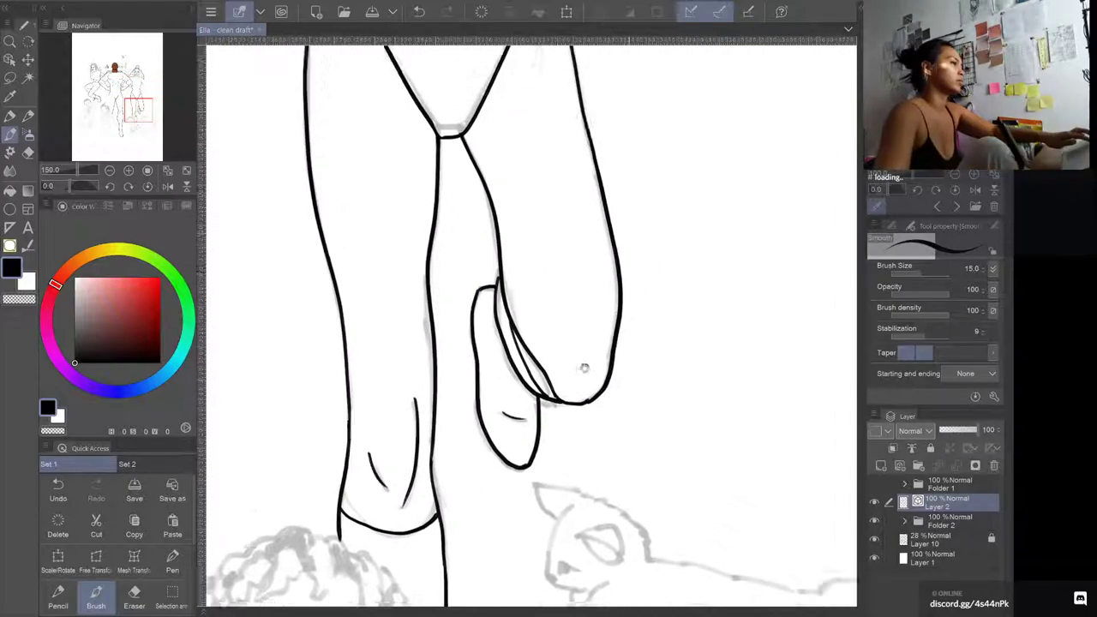
scroll(546, 381, "up", 1)
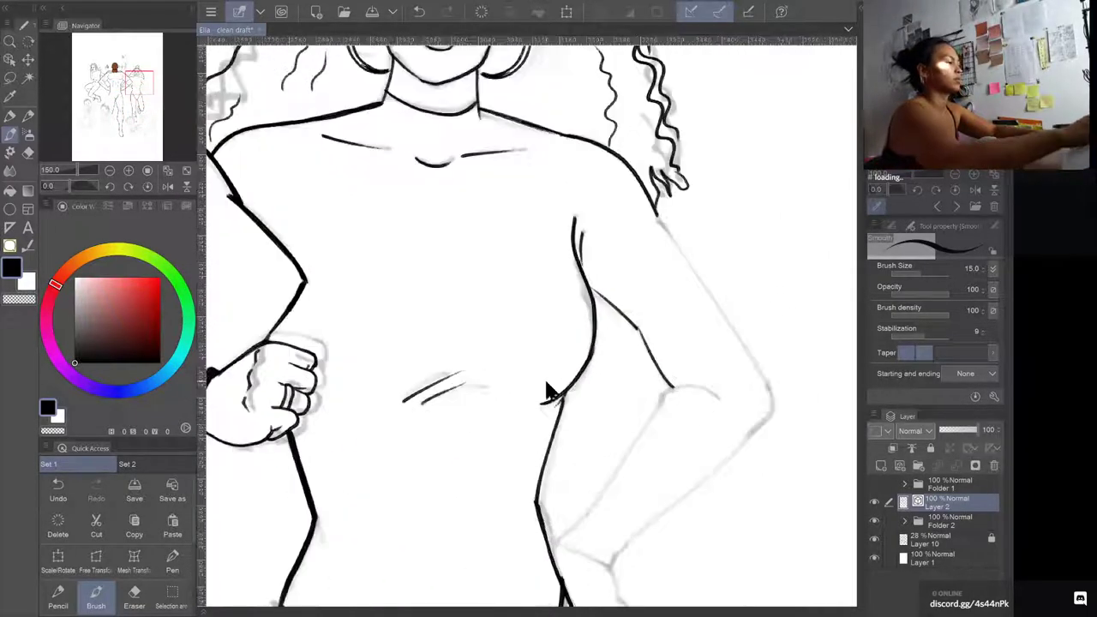
left_click_drag(521, 457, 471, 355)
scroll(471, 355, "up", 4)
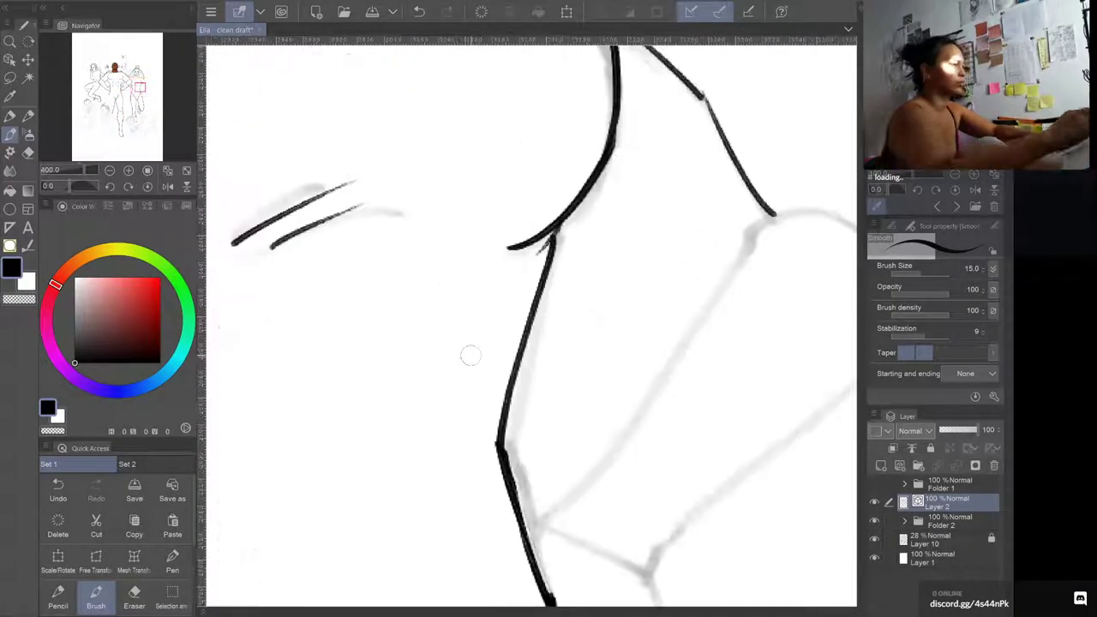
left_click_drag(294, 438, 427, 261)
key("ctrl+z")
mouse_move(290, 441)
left_mouse_down()
mouse_move(378, 337)
mouse_move(507, 133)
mouse_move(598, 106)
mouse_move(547, 108)
mouse_move(618, 125)
left_mouse_up()
key("ctrl+z")
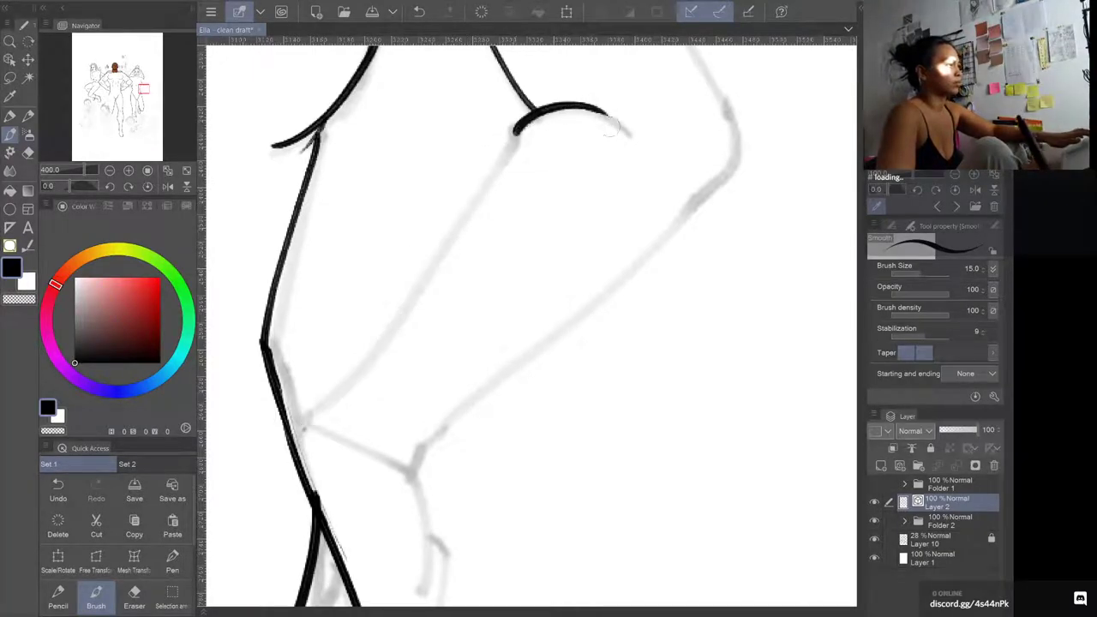
Step: Ink the inner forearm line from the elbow crease to the waist and the curved wrist line across its end
mouse_move(513, 132)
left_mouse_down()
mouse_move(409, 304)
mouse_move(299, 443)
mouse_move(349, 436)
mouse_move(420, 481)
left_mouse_up()
key("ctrl+z")
mouse_move(315, 432)
left_mouse_down()
mouse_move(390, 442)
mouse_move(413, 473)
mouse_move(408, 328)
left_mouse_up()
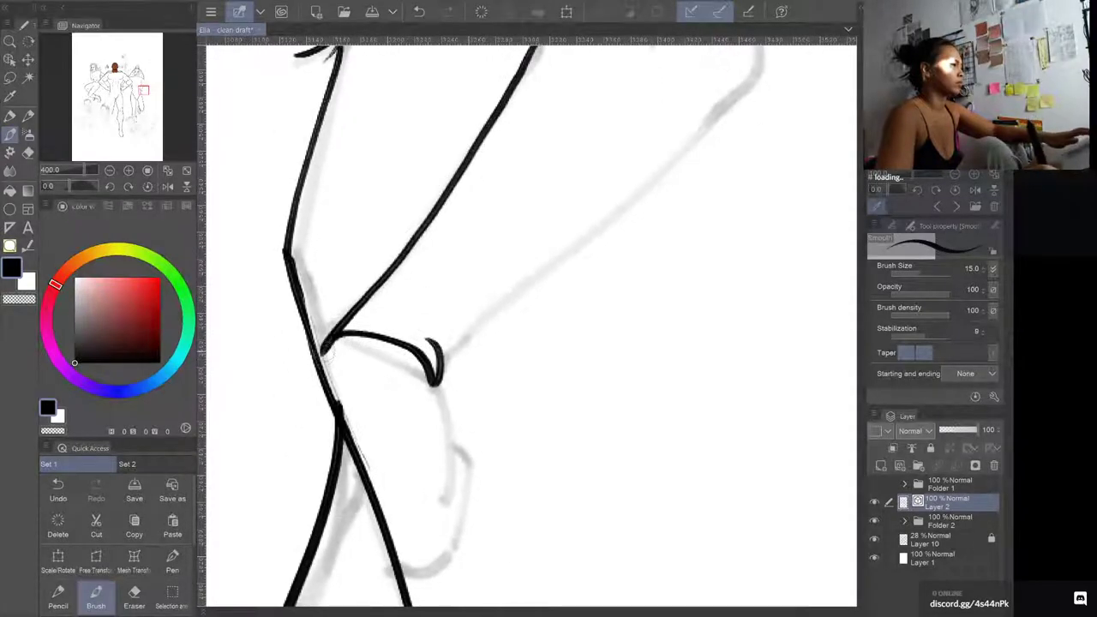
Step: Ink the back of the woman's hand and the fingers resting on her hip, trimming the excess finger stroke
left_click_drag(433, 393, 446, 490)
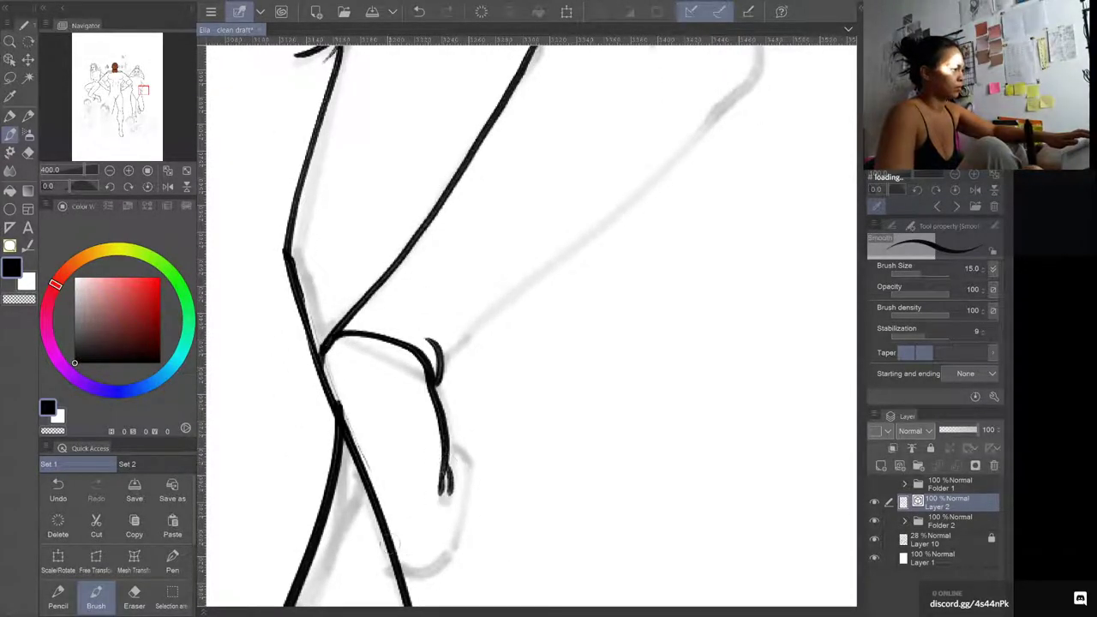
left_click_drag(377, 533, 461, 514)
key("ctrl+z")
mouse_move(388, 539)
left_mouse_down()
mouse_move(448, 527)
mouse_move(457, 494)
mouse_move(446, 443)
left_mouse_up()
mouse_move(475, 326)
left_mouse_down()
mouse_move(415, 420)
mouse_move(492, 275)
left_mouse_up()
key("c")
mouse_move(463, 449)
left_mouse_down()
mouse_move(457, 405)
mouse_move(461, 463)
left_mouse_up()
key("c")
Step: Ink the woman's outer arm contour from the wrist to the elbow and from the shoulder down to the elbow
mouse_move(466, 303)
left_mouse_down()
mouse_move(375, 497)
mouse_move(523, 377)
mouse_move(674, 200)
mouse_move(670, 172)
left_mouse_up()
mouse_move(688, 129)
left_mouse_down()
mouse_move(598, 325)
mouse_move(601, 424)
left_mouse_up()
mouse_move(366, 129)
left_mouse_down()
mouse_move(572, 441)
mouse_move(575, 483)
left_mouse_up()
key("ctrl+z")
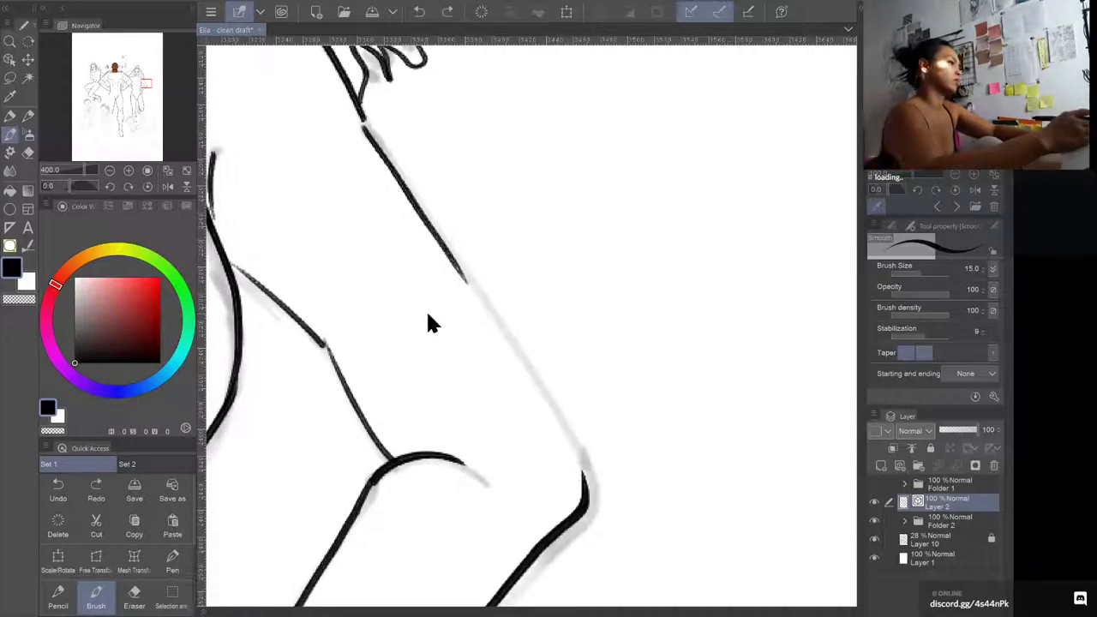
key("ctrl+z")
scroll(426, 310, "down", 2)
scroll(548, 274, "down", 2)
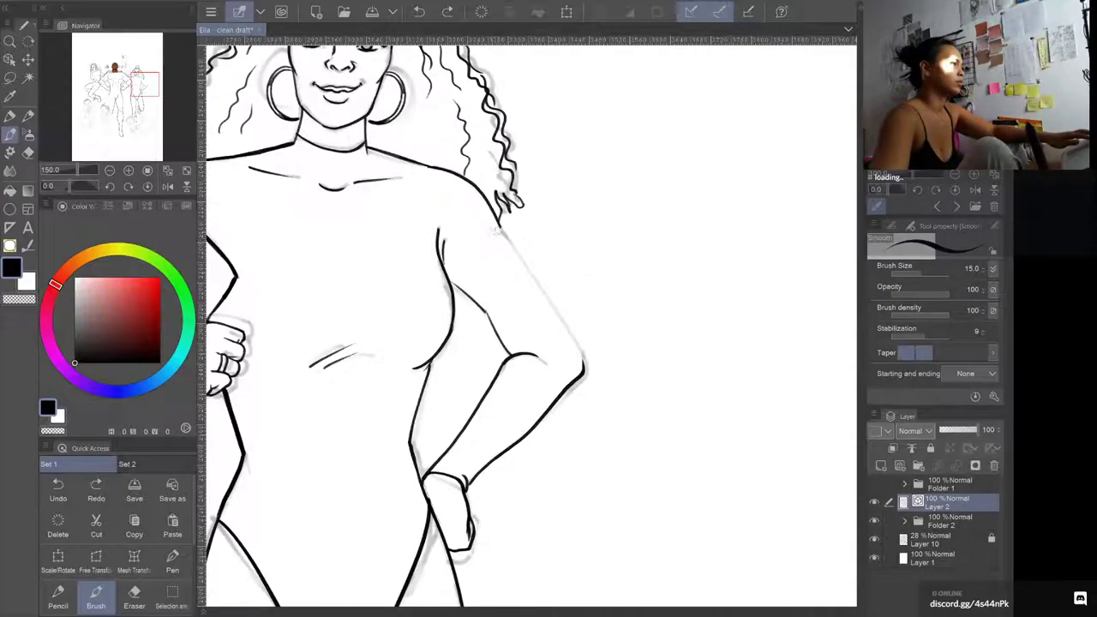
left_click_drag(499, 225, 580, 341)
key("ctrl+z")
left_click_drag(500, 225, 584, 367)
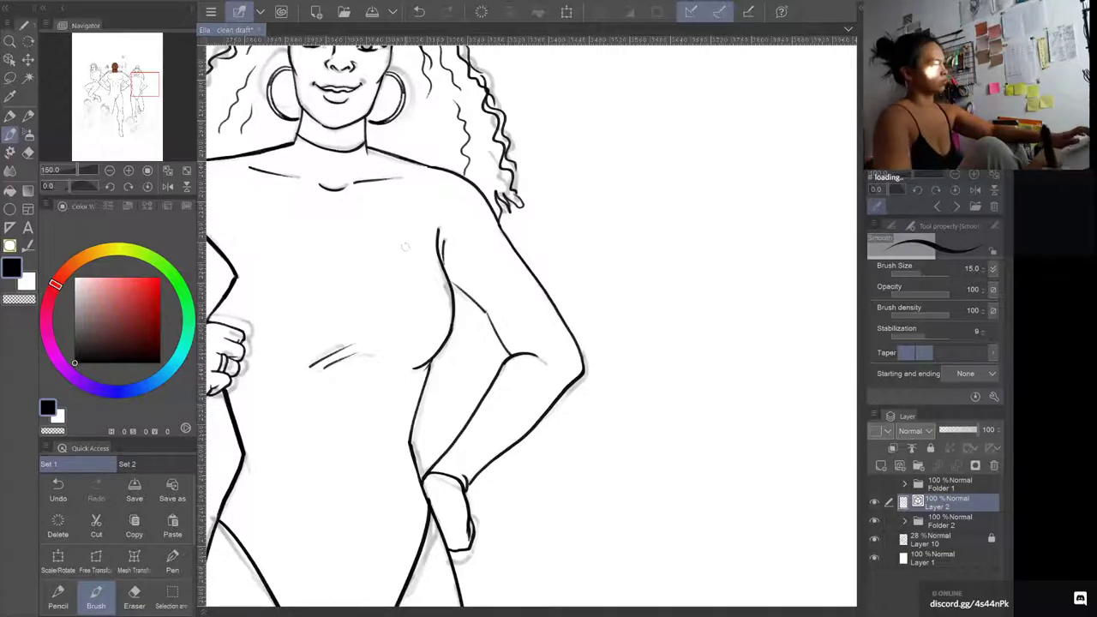
Step: Erase the middle of the thin inner upper-arm line and redraw its lower part thicker down to the elbow crease
scroll(404, 243, "up", 3)
scroll(539, 209, "up", 3)
key("c")
left_click_drag(524, 316, 548, 385)
key("c")
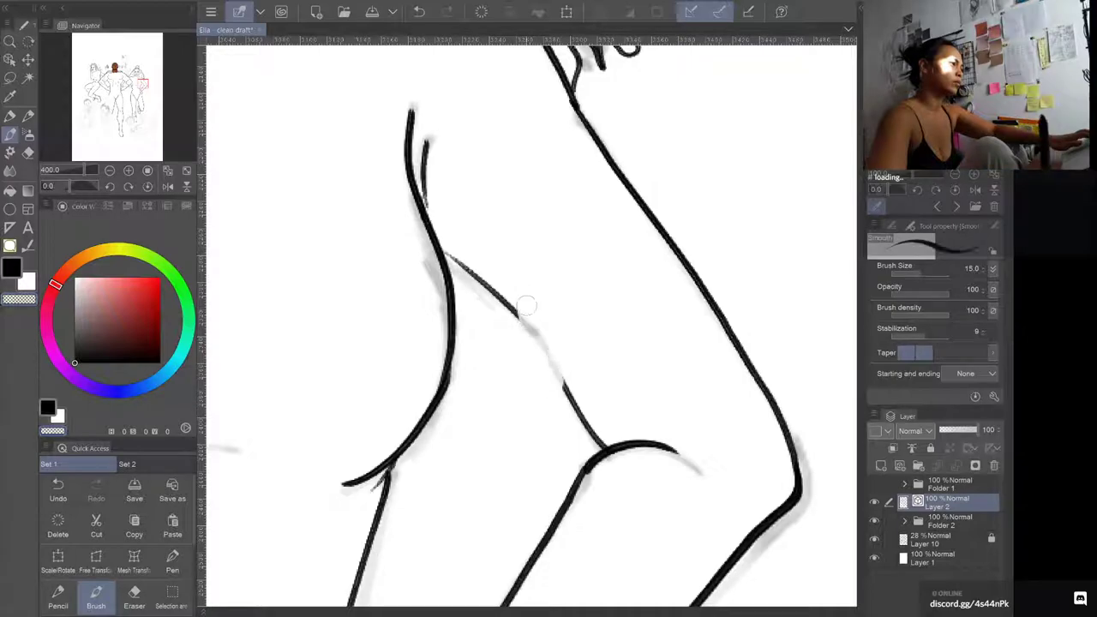
left_click_drag(523, 299, 591, 442)
Step: Redraw the upper part of the inner arm line thicker from the armpit to the lower segment and erase the overlapping ends
key("c")
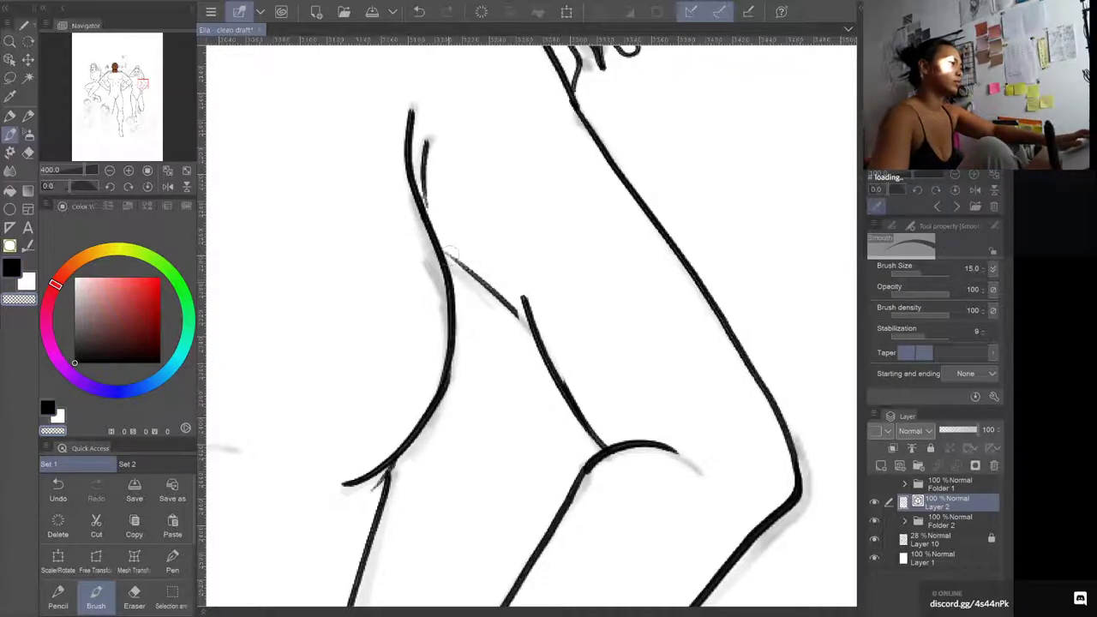
left_click_drag(447, 252, 531, 319)
key("ctrl+z")
left_click_drag(510, 277, 530, 311)
key("c")
left_click_drag(442, 244, 532, 329)
key("c")
left_click_drag(512, 287, 540, 330)
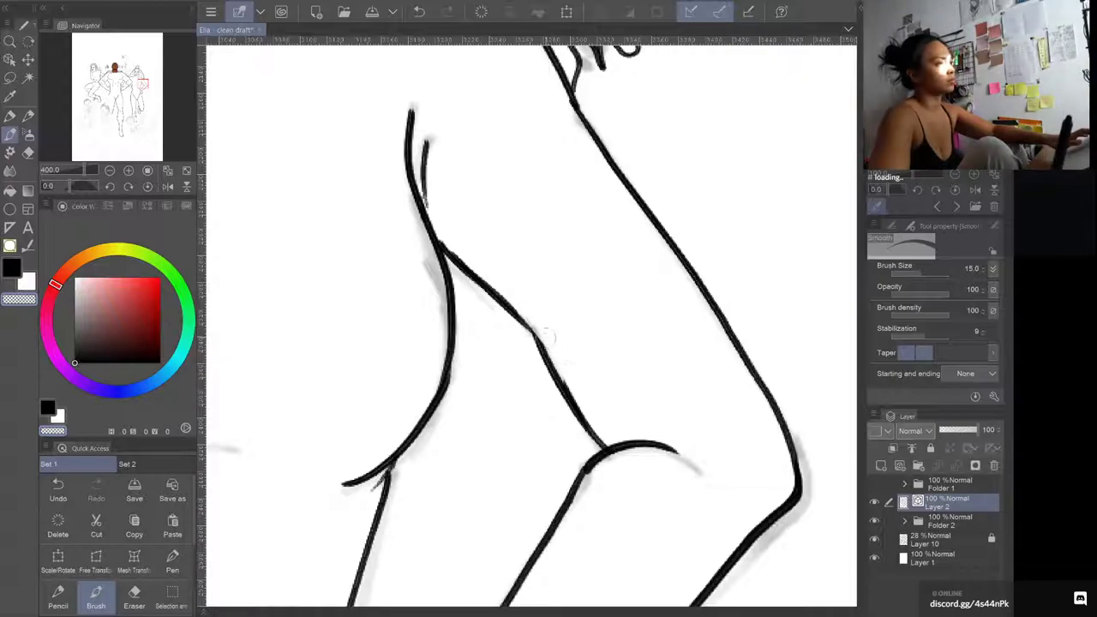
scroll(401, 175, "down", 6)
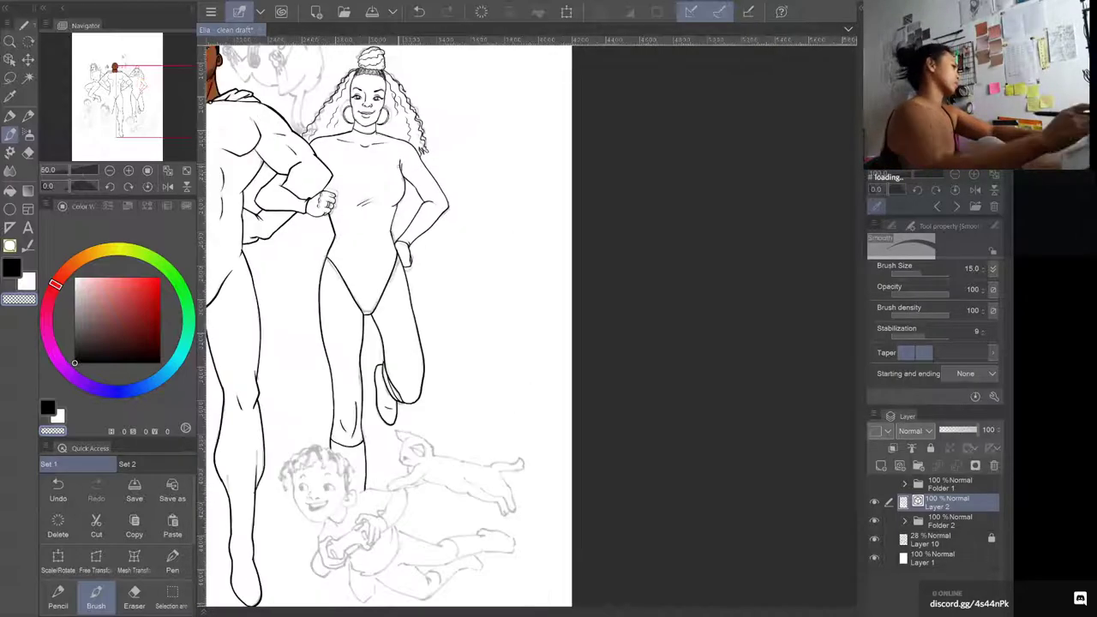
left_click_drag(544, 327, 669, 361)
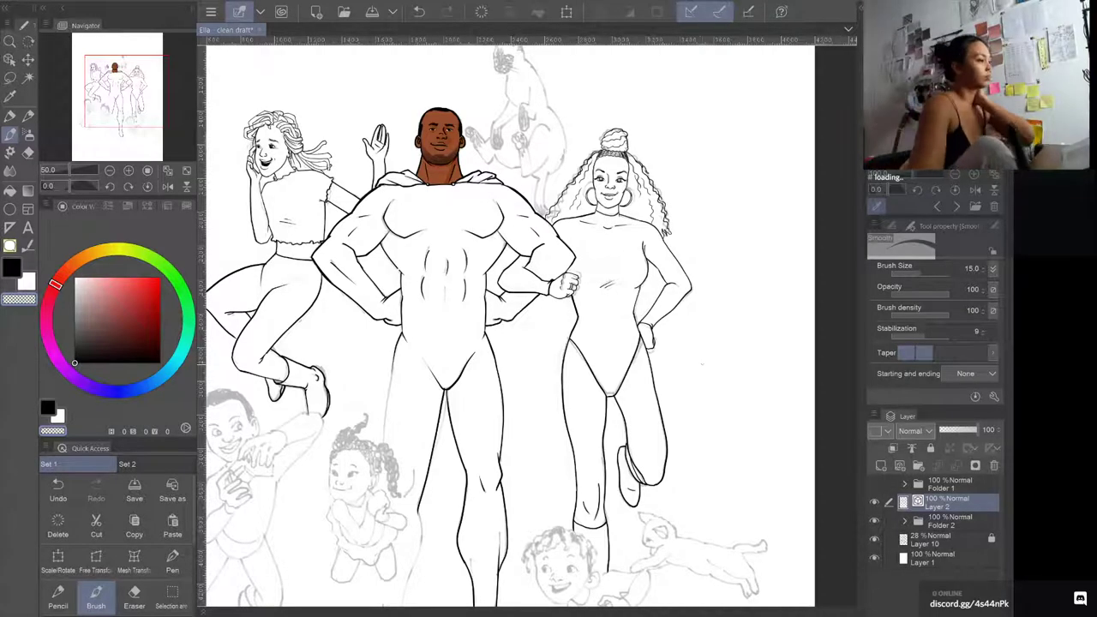
scroll(707, 279, "up", 1)
scroll(706, 280, "up", 2)
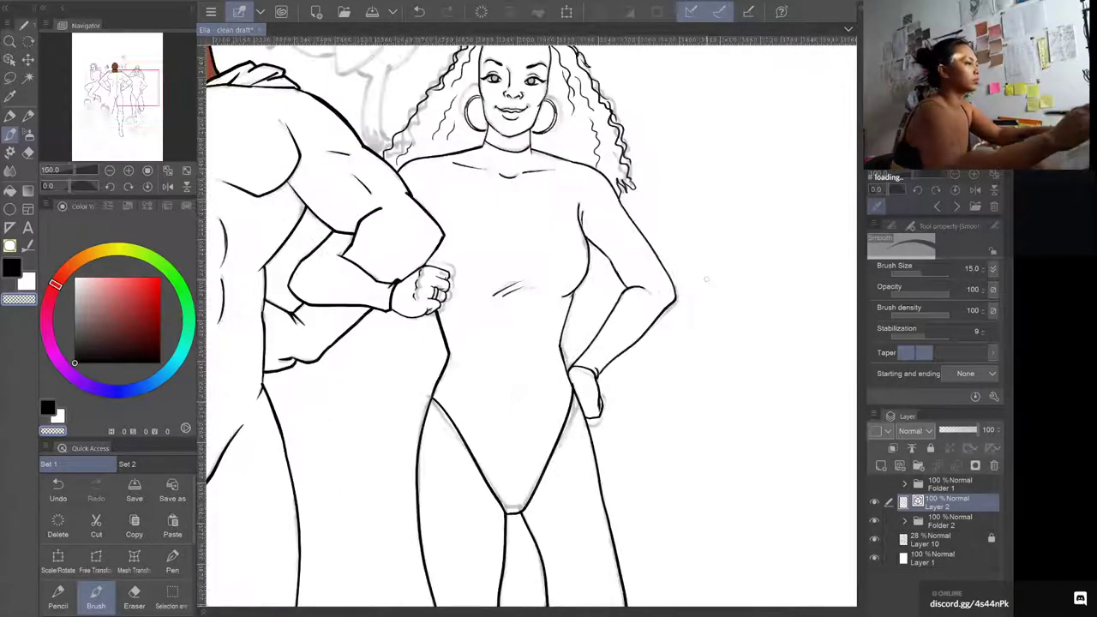
Step: Ink the seated cat's face contour from the forehead around the chin to the cheek, and outline its nose
left_click_drag(294, 375, 590, 191)
mouse_move(303, 451)
left_mouse_down()
mouse_move(489, 320)
mouse_move(528, 335)
left_mouse_up()
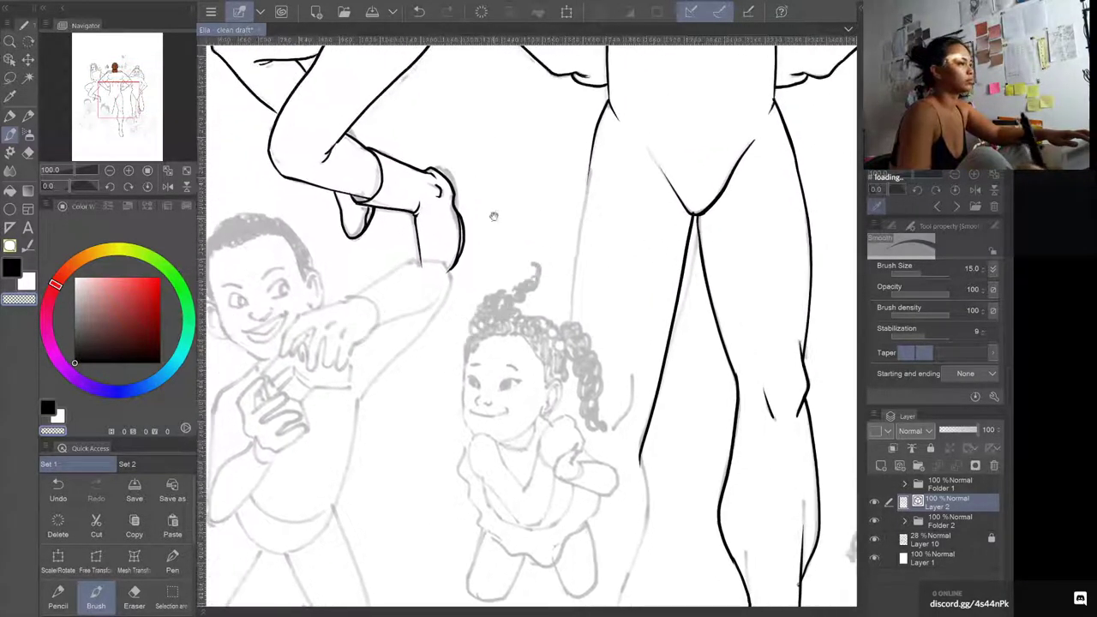
scroll(493, 215, "up", 2)
scroll(493, 214, "down", 5)
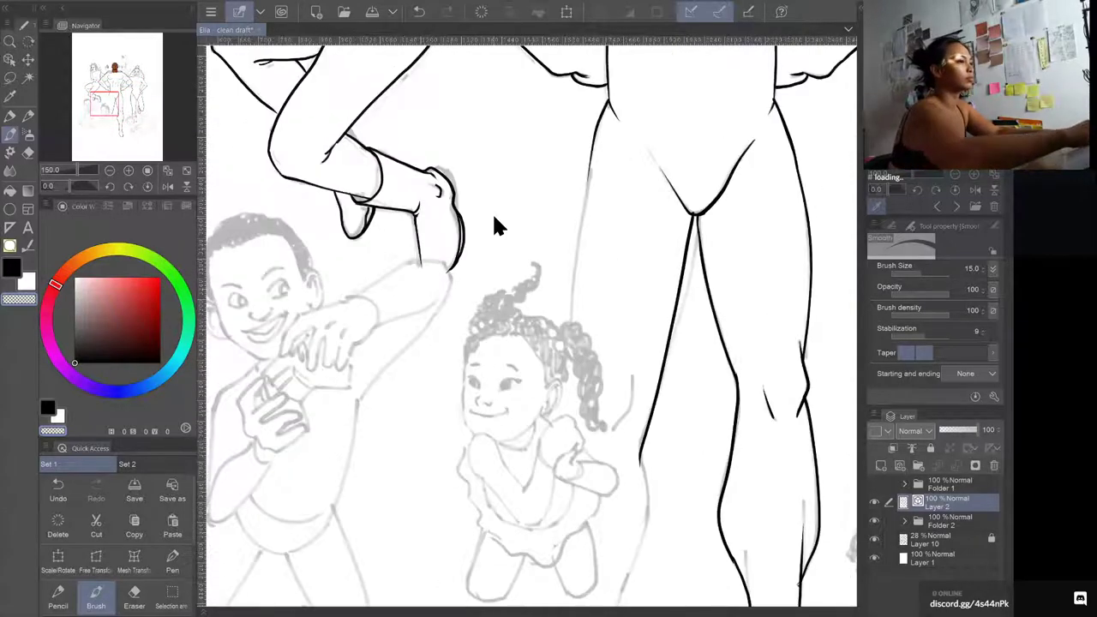
left_click_drag(473, 248, 518, 431)
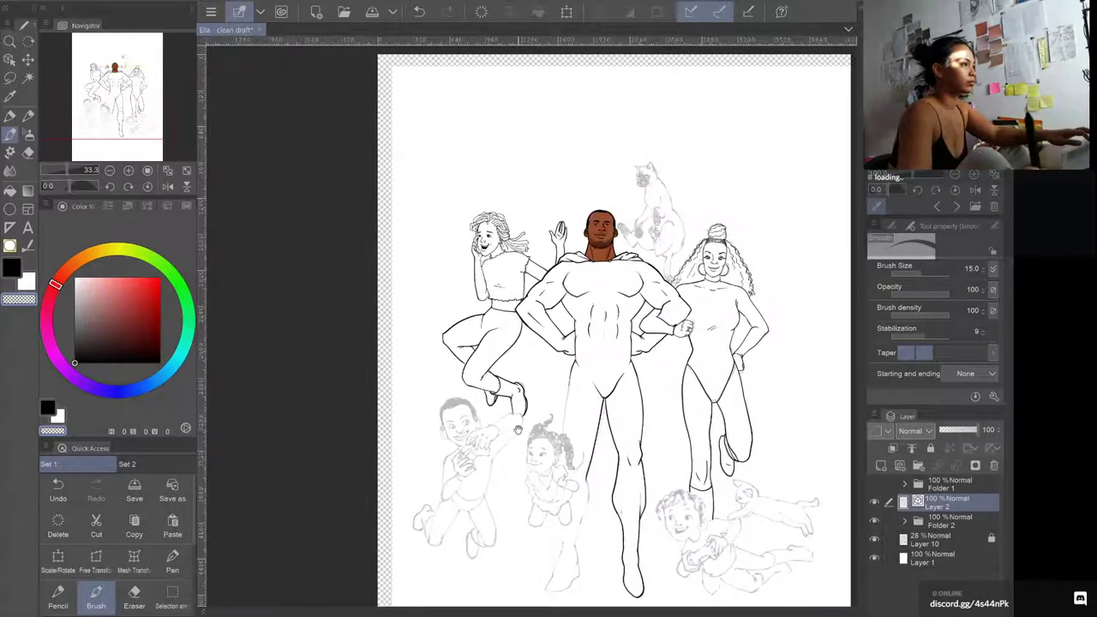
left_click_drag(647, 318, 551, 267)
scroll(551, 267, "up", 3)
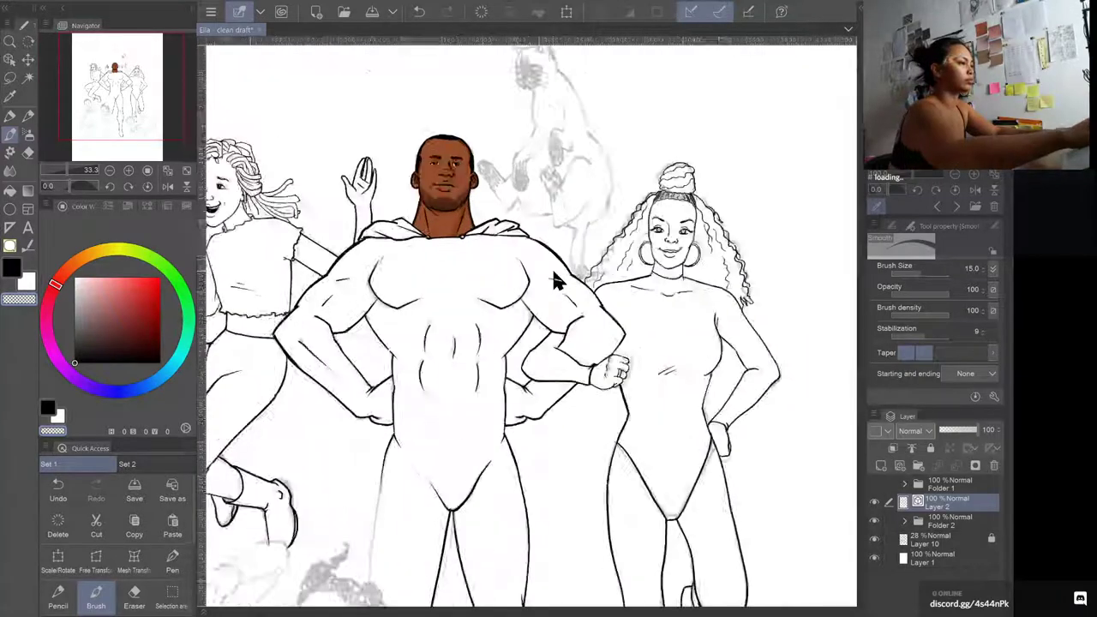
left_click_drag(579, 123, 605, 339)
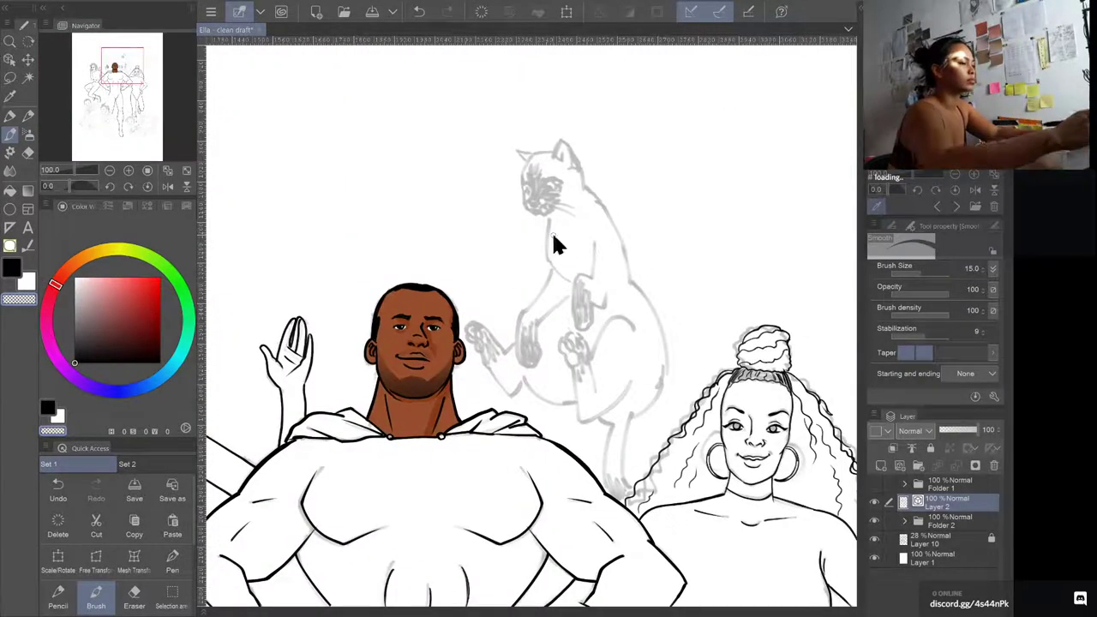
scroll(553, 237, "up", 2)
key("p")
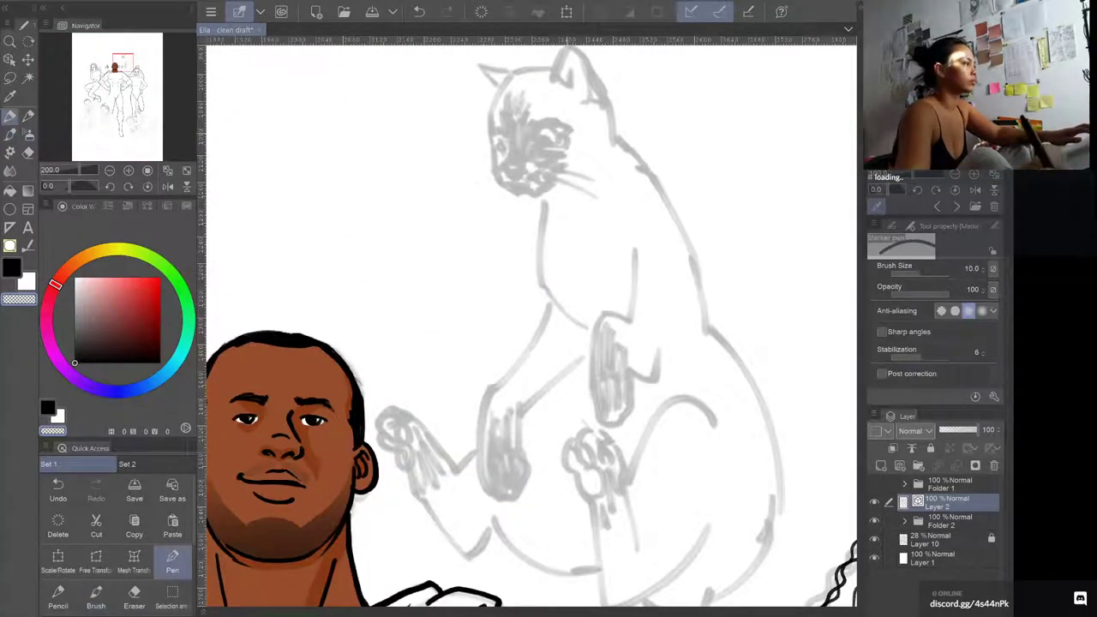
key("b")
scroll(540, 191, "up", 2)
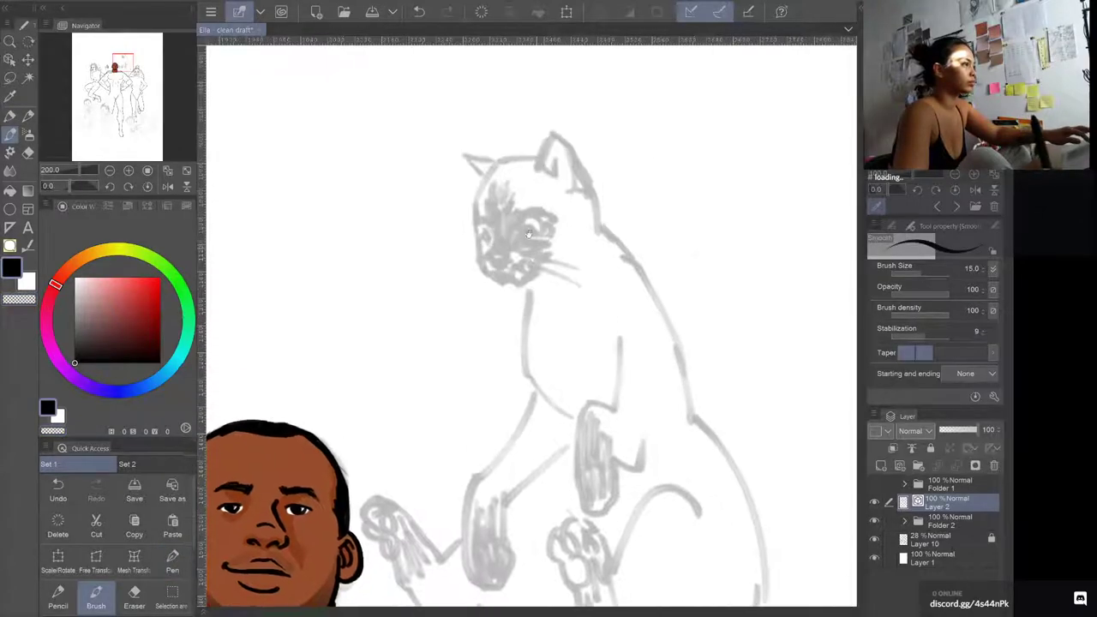
mouse_move(491, 163)
left_mouse_down()
mouse_move(475, 192)
mouse_move(474, 257)
mouse_move(501, 279)
mouse_move(538, 264)
mouse_move(488, 262)
mouse_move(505, 266)
left_mouse_up()
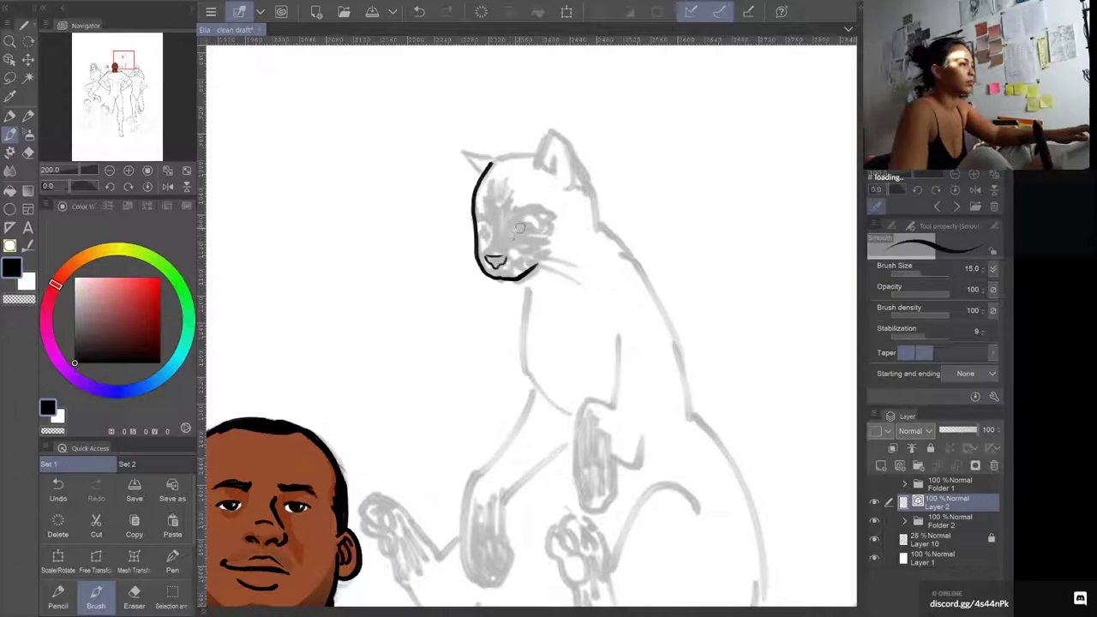
Step: Ink the cat's two eyes with dark pupils, and outline its far ear and the top of its head
left_click_drag(518, 226, 545, 225)
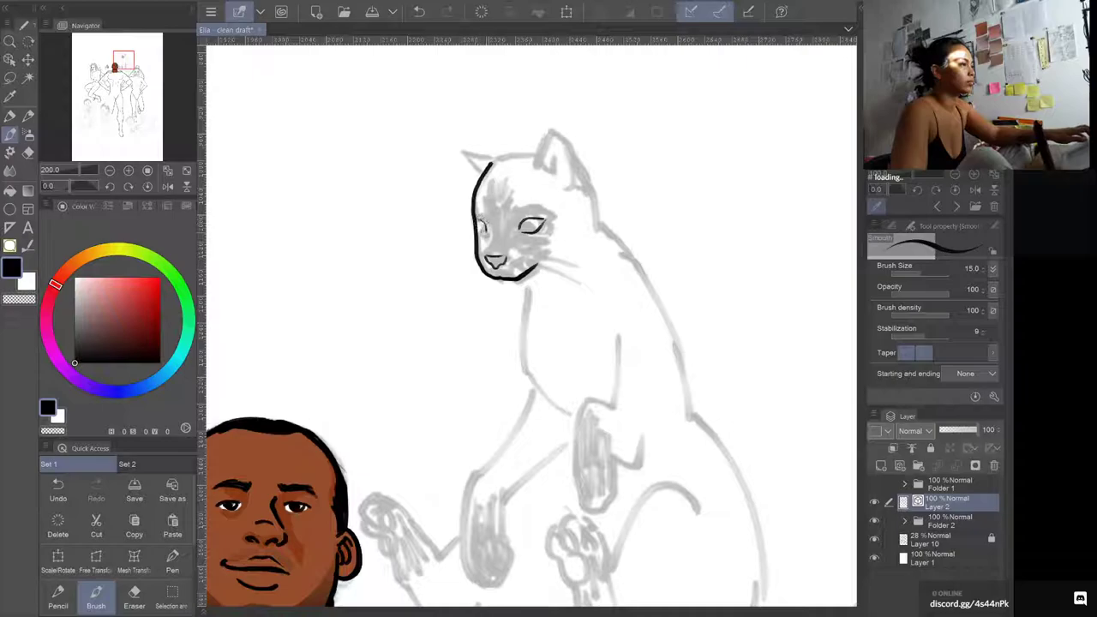
mouse_move(479, 221)
left_mouse_down()
mouse_move(487, 237)
mouse_move(530, 228)
left_mouse_up()
key("ctrl+z")
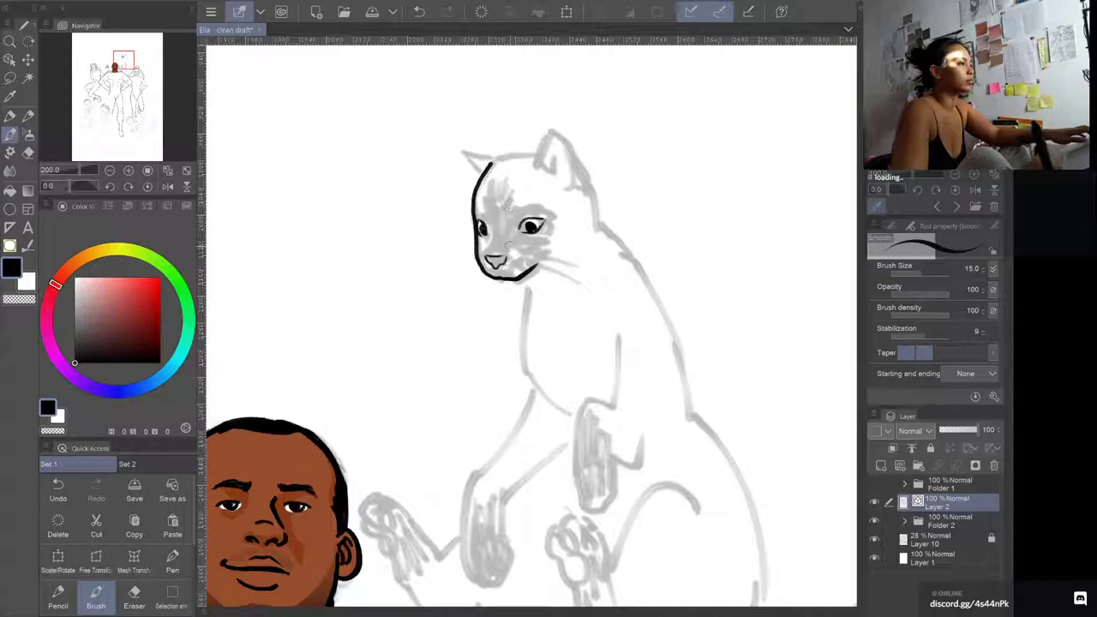
mouse_move(494, 159)
left_mouse_down()
mouse_move(538, 157)
mouse_move(458, 152)
mouse_move(477, 177)
left_mouse_up()
Step: Draw thin tapered whiskers on both sides of the cat's muzzle, redoing the misplaced strokes
left_click_drag(526, 265, 576, 285)
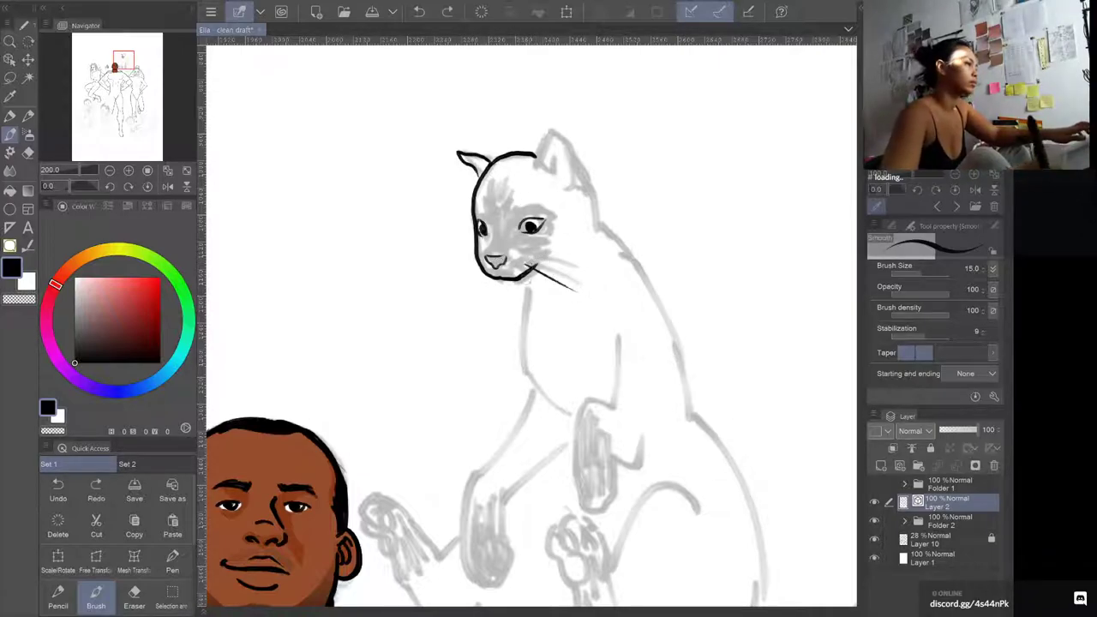
left_click_drag(531, 255, 590, 287)
key("ctrl+z")
left_click_drag(521, 252, 585, 278)
key("ctrl+z")
left_click_drag(516, 265, 554, 295)
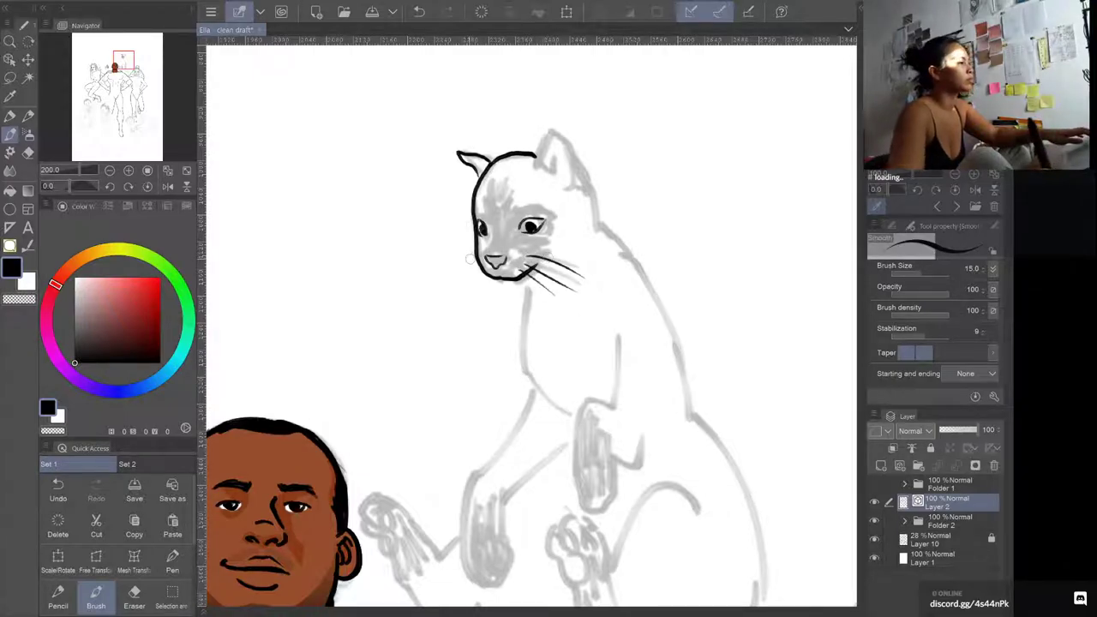
left_click_drag(469, 262, 451, 304)
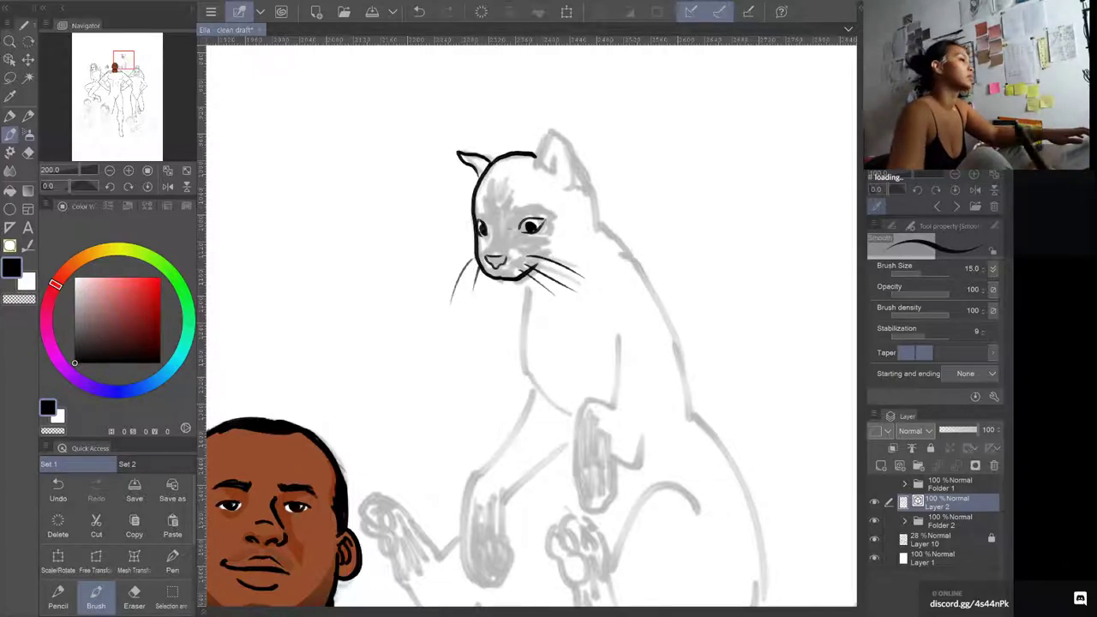
Step: Select the cat's nose and scale it down slightly in place
key("m")
mouse_move(503, 268)
left_mouse_down()
mouse_move(511, 248)
mouse_move(497, 272)
mouse_move(504, 265)
left_mouse_up()
key("k")
key("ctrl+t")
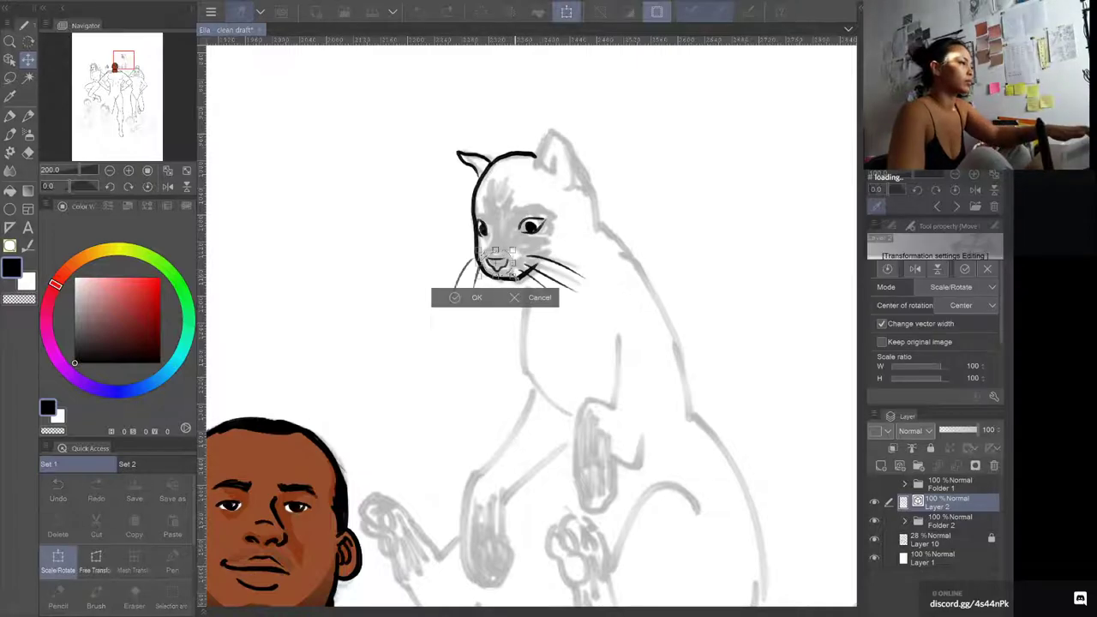
left_click_drag(511, 273, 506, 265)
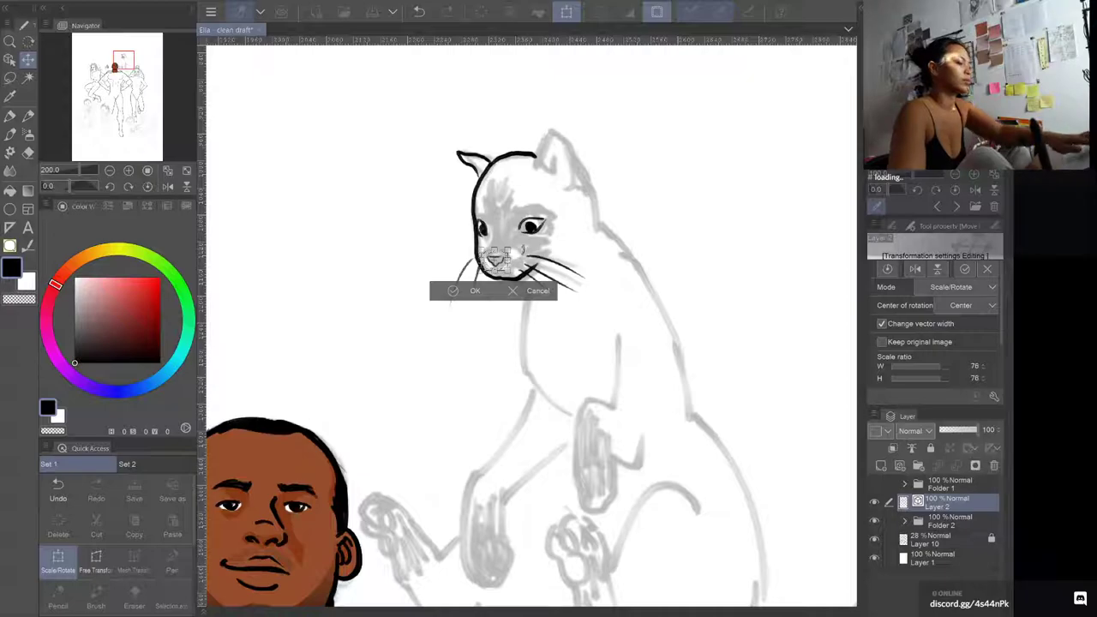
key("Return")
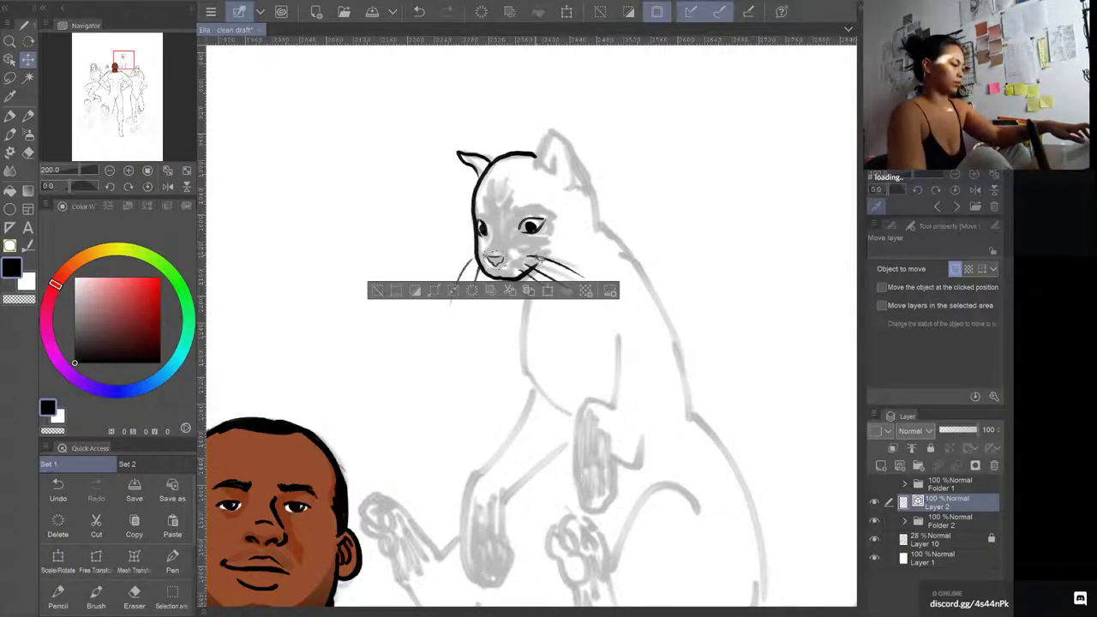
key("ctrl+d")
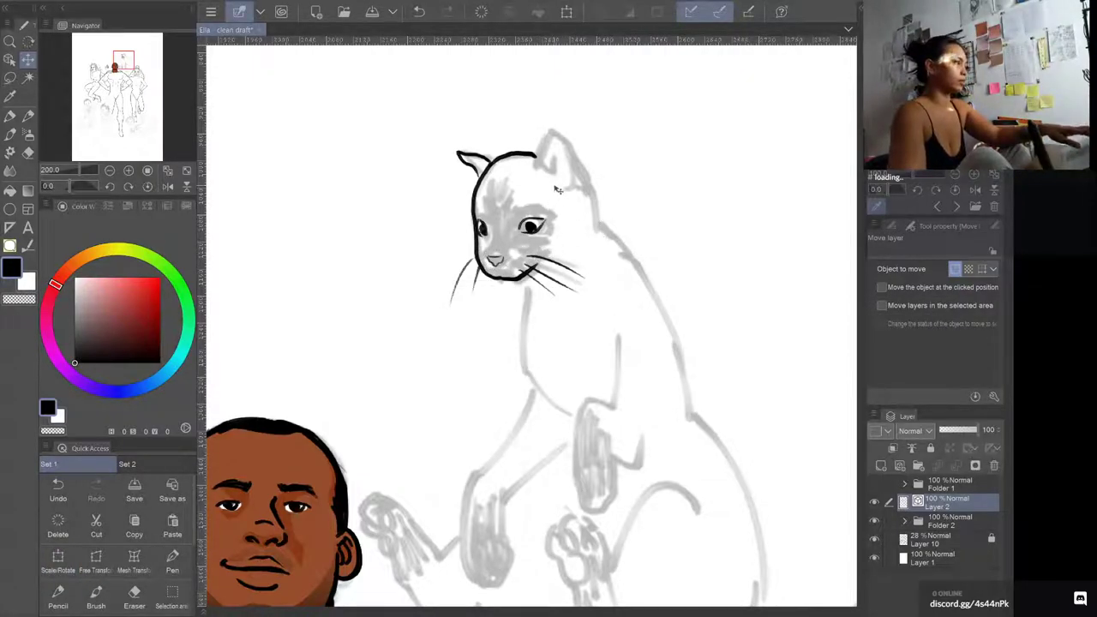
Step: Ink the cat's near ear and back of the head, its chest line, and the extended far foreleg with its paw
key("b")
mouse_move(538, 168)
left_mouse_down()
mouse_move(545, 135)
mouse_move(565, 145)
mouse_move(585, 183)
mouse_move(553, 144)
mouse_move(561, 181)
mouse_move(596, 231)
left_mouse_up()
mouse_move(526, 275)
left_mouse_down()
mouse_move(520, 377)
mouse_move(528, 370)
mouse_move(574, 426)
left_mouse_up()
left_click_drag(514, 441, 546, 288)
mouse_move(562, 233)
left_mouse_down()
mouse_move(536, 297)
mouse_move(498, 332)
mouse_move(494, 394)
mouse_move(507, 430)
mouse_move(534, 411)
mouse_move(529, 334)
mouse_move(568, 313)
mouse_move(600, 274)
left_mouse_up()
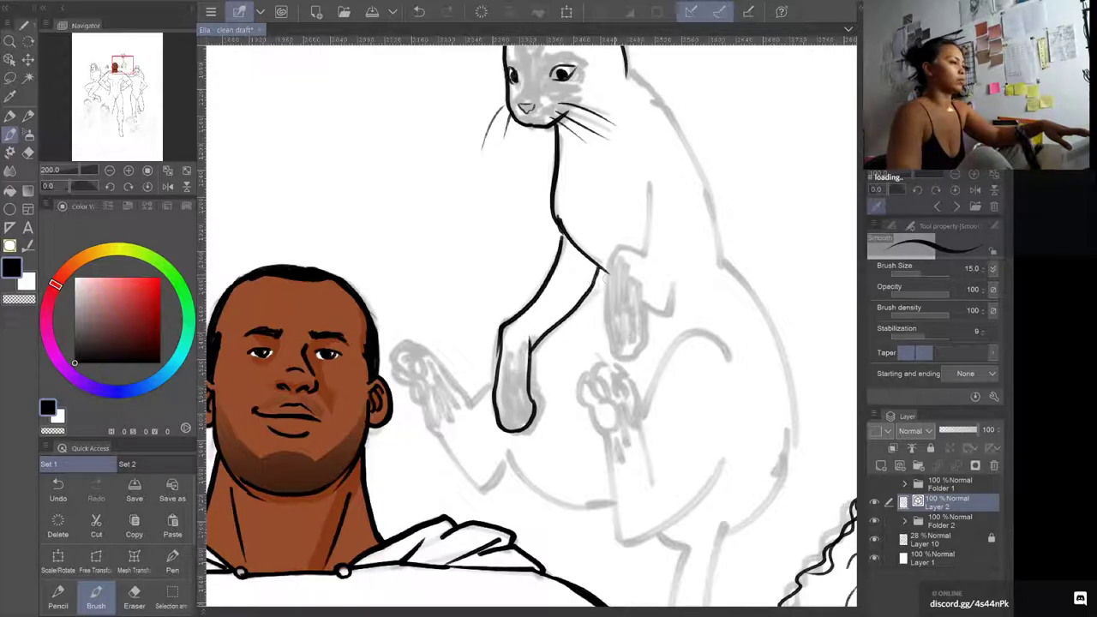
Step: Ink the cat's near shoulder line and the bent near foreleg with its hanging paw and elbow
mouse_move(649, 183)
left_mouse_down()
mouse_move(636, 255)
mouse_move(621, 257)
left_mouse_up()
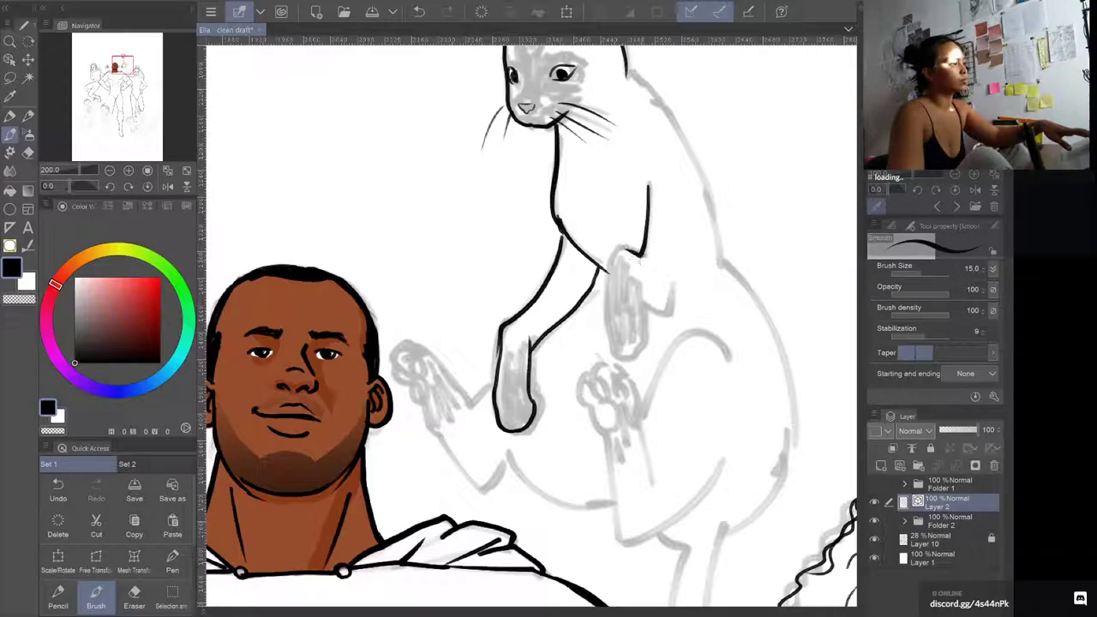
key("ctrl+z")
mouse_move(649, 182)
left_mouse_down()
mouse_move(648, 262)
mouse_move(619, 250)
mouse_move(610, 259)
mouse_move(612, 324)
mouse_move(626, 362)
mouse_move(643, 326)
mouse_move(640, 271)
mouse_move(658, 316)
mouse_move(677, 255)
left_mouse_up()
mouse_move(610, 331)
left_mouse_down()
mouse_move(610, 354)
mouse_move(624, 366)
left_mouse_up()
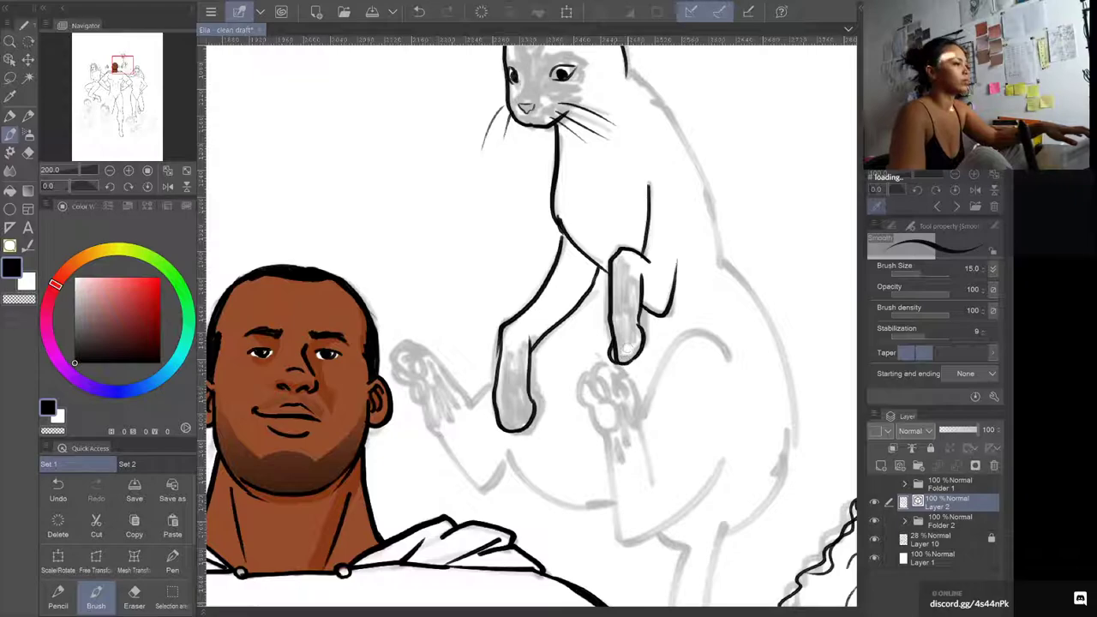
Step: Ink the cat's raised far hind leg beside the man's head, with toe pads on the paw and the heel contour
left_click_drag(552, 412, 649, 392)
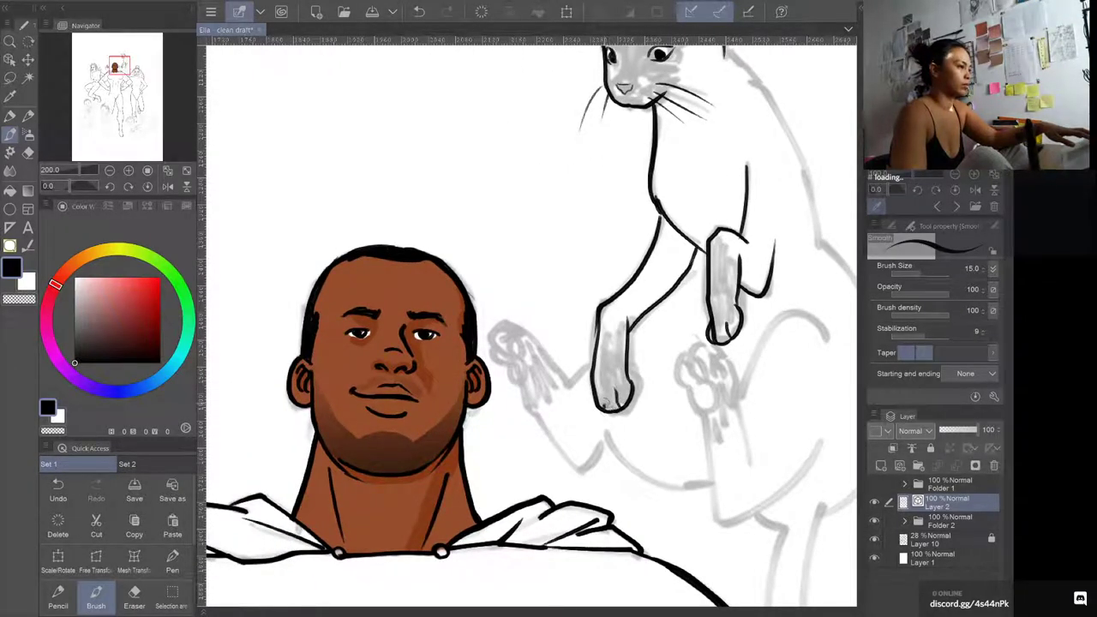
mouse_move(496, 330)
left_mouse_down()
mouse_move(504, 350)
mouse_move(492, 331)
mouse_move(518, 323)
mouse_move(517, 353)
mouse_move(569, 392)
mouse_move(587, 368)
left_mouse_up()
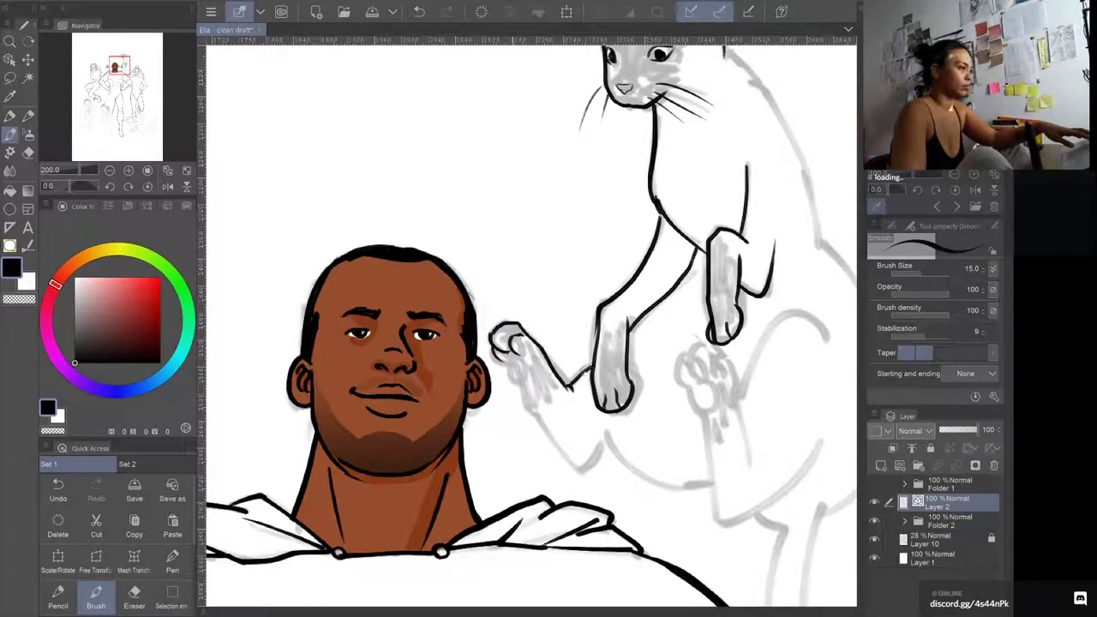
mouse_move(508, 355)
left_mouse_down()
mouse_move(556, 448)
mouse_move(585, 472)
mouse_move(612, 444)
left_mouse_up()
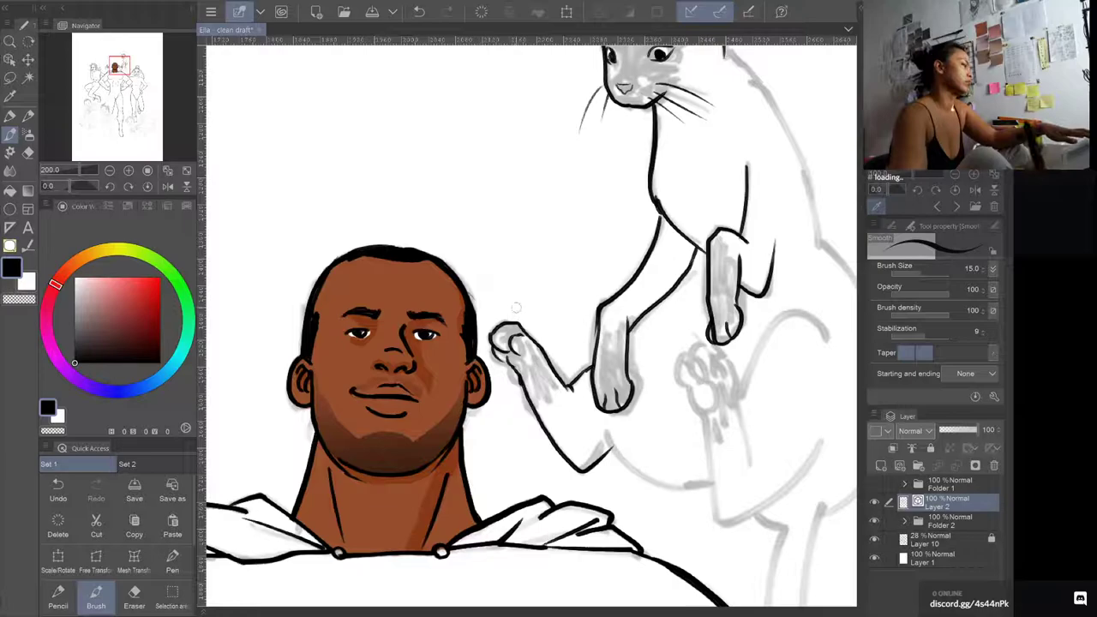
key("c")
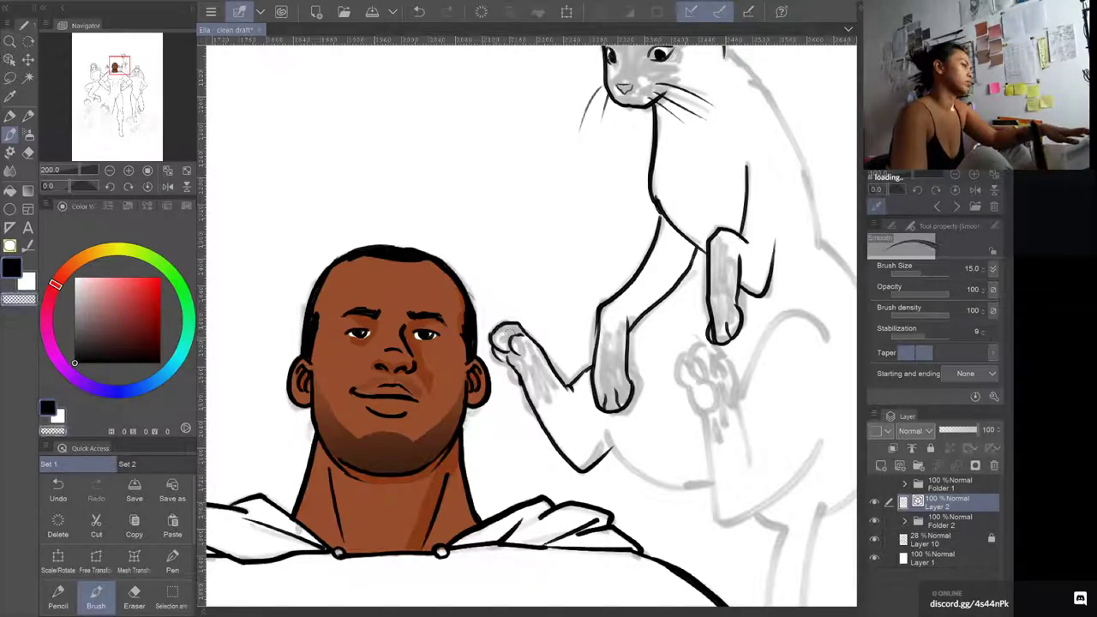
key("c")
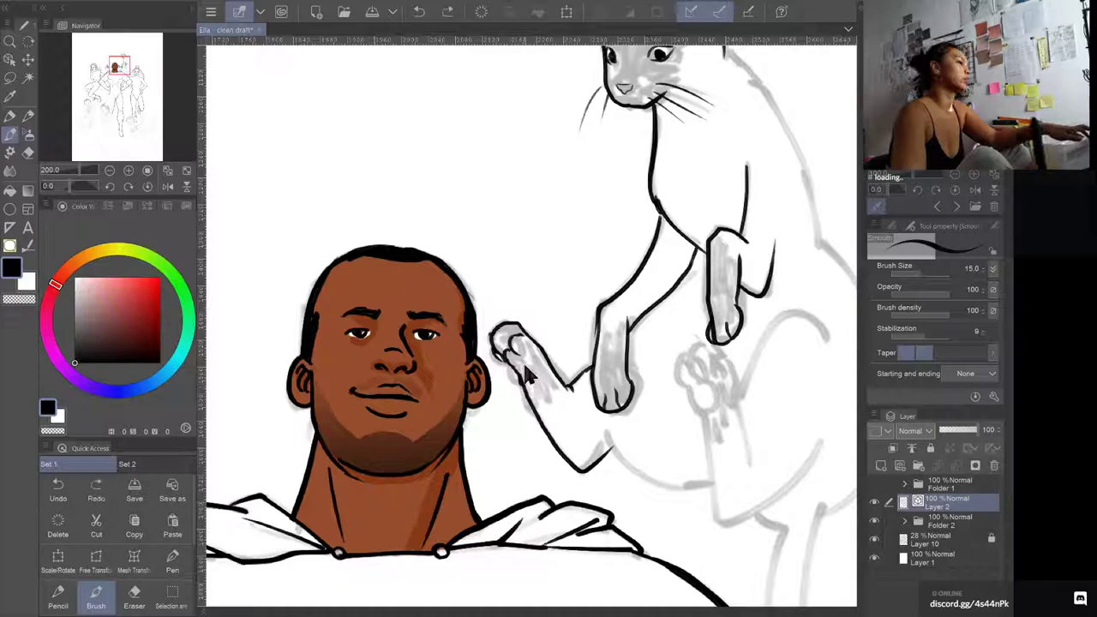
key("ctrl+z")
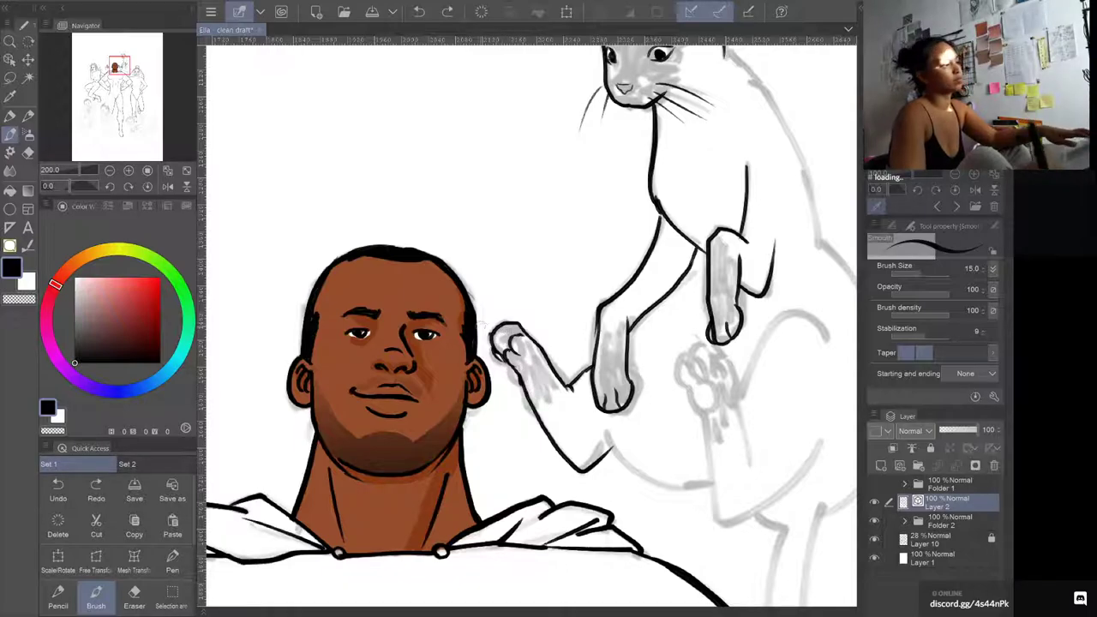
left_click_drag(499, 328, 499, 347)
Step: Ink the cat's near hind leg with its toes, heel and rounded thigh contour
left_click_drag(689, 400, 517, 251)
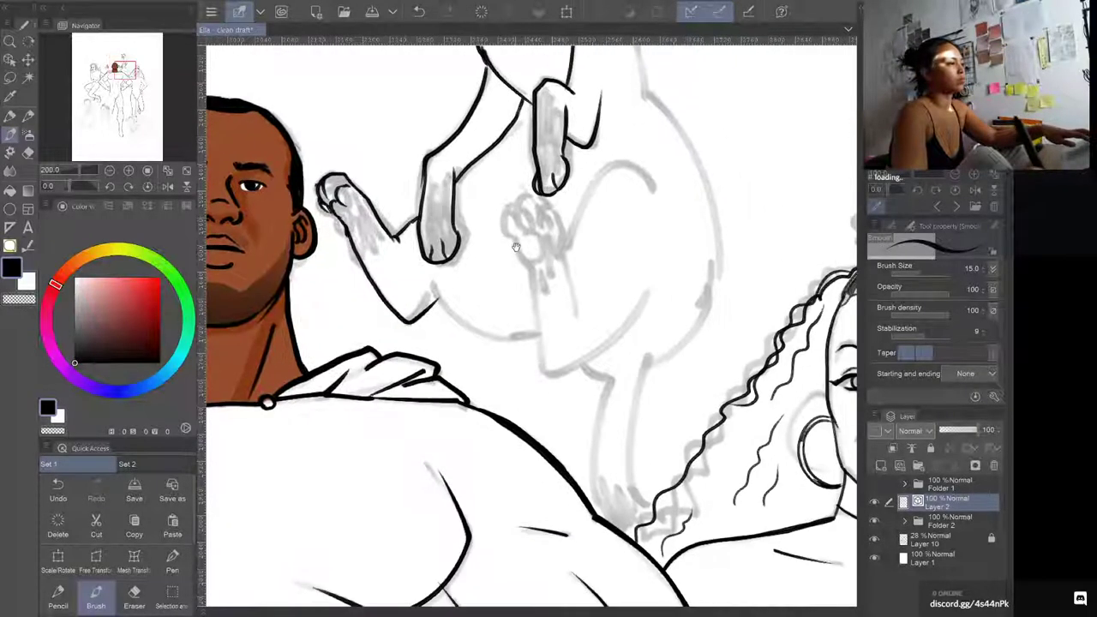
mouse_move(511, 204)
left_mouse_down()
mouse_move(545, 373)
mouse_move(588, 367)
mouse_move(649, 278)
left_mouse_up()
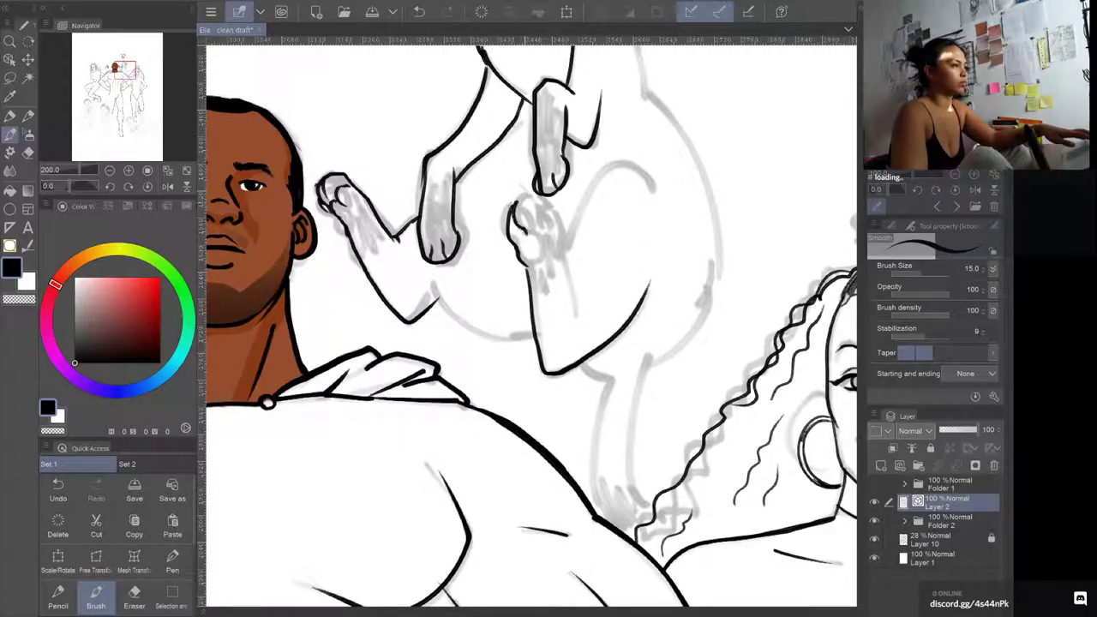
mouse_move(534, 201)
left_mouse_down()
mouse_move(553, 225)
mouse_move(555, 215)
mouse_move(582, 298)
mouse_move(520, 192)
left_mouse_up()
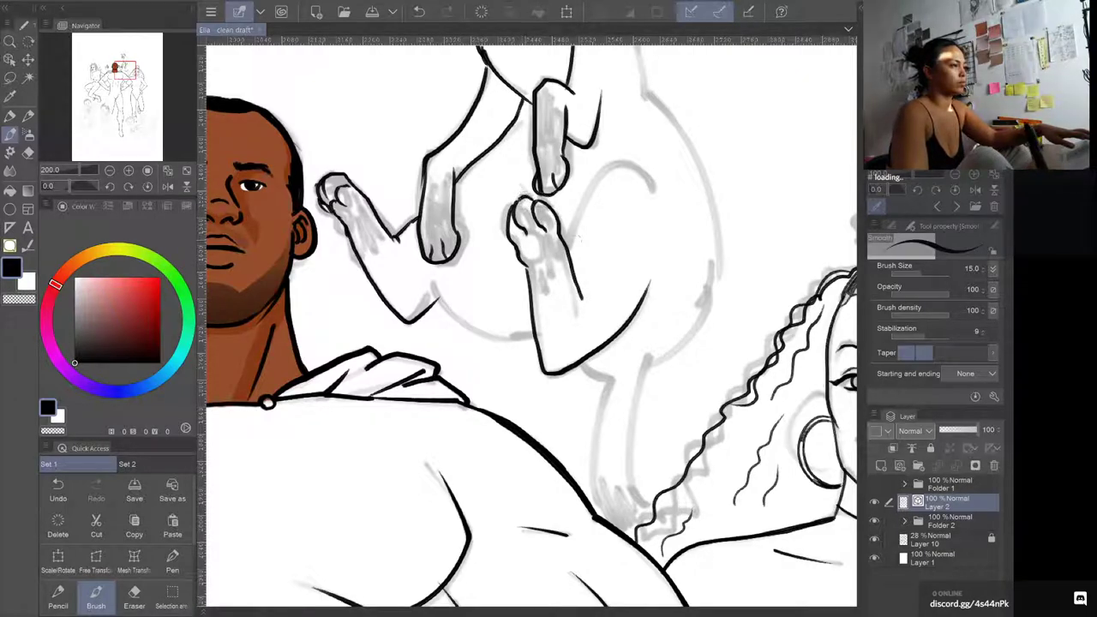
mouse_move(572, 259)
left_mouse_down()
mouse_move(596, 180)
mouse_move(616, 168)
mouse_move(662, 206)
left_mouse_up()
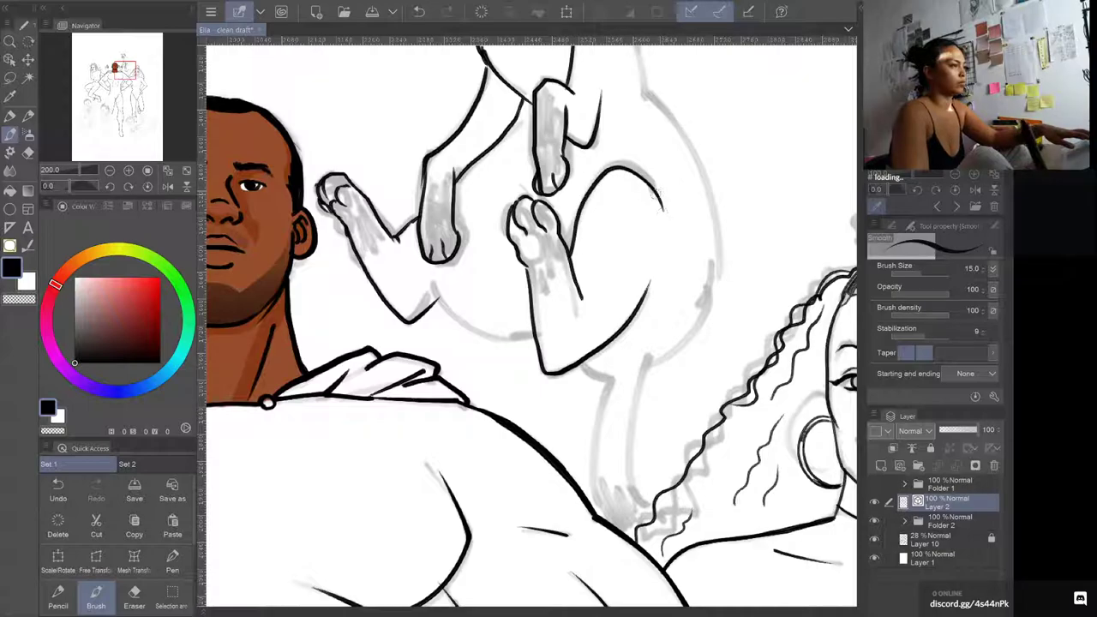
Step: Ink the cat's belly curve and both sides of its tail hanging behind the man's shoulder
left_click_drag(440, 302, 480, 333)
mouse_move(480, 332)
left_mouse_down()
mouse_move(540, 343)
mouse_move(616, 381)
mouse_move(592, 477)
mouse_move(604, 527)
left_mouse_up()
mouse_move(645, 370)
left_mouse_down()
mouse_move(633, 417)
mouse_move(656, 493)
left_mouse_up()
Step: Ink the cat's back contour from the neck over the rump down to the base of the tail
left_click_drag(703, 202, 595, 336)
left_click_drag(502, 142, 507, 225)
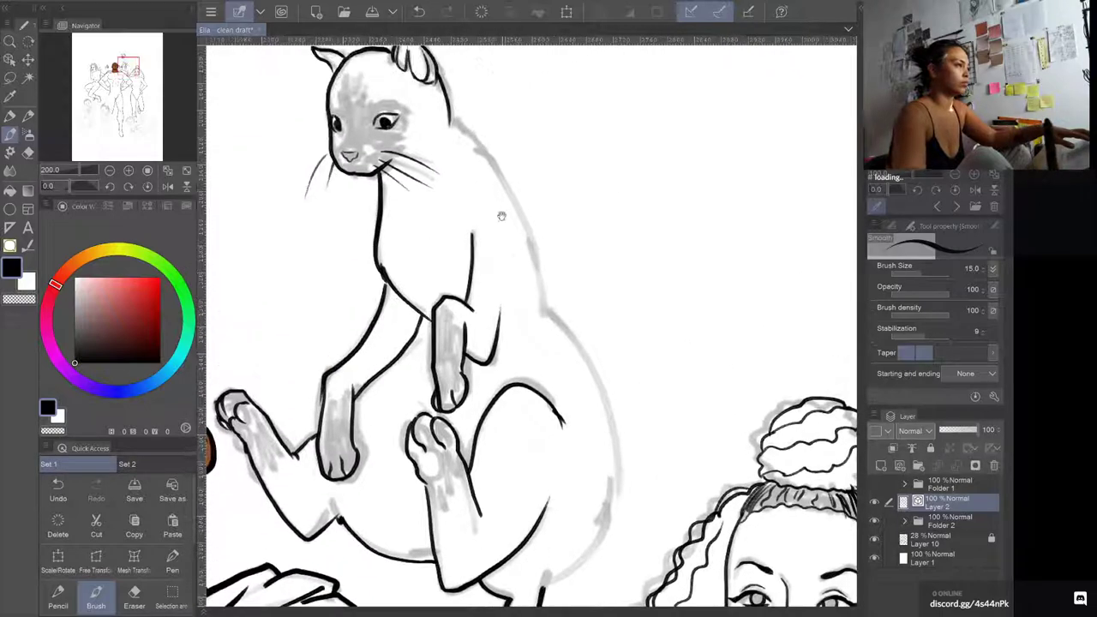
mouse_move(454, 116)
left_mouse_down()
mouse_move(534, 250)
mouse_move(545, 316)
mouse_move(614, 454)
mouse_move(616, 495)
mouse_move(597, 520)
mouse_move(592, 391)
left_mouse_up()
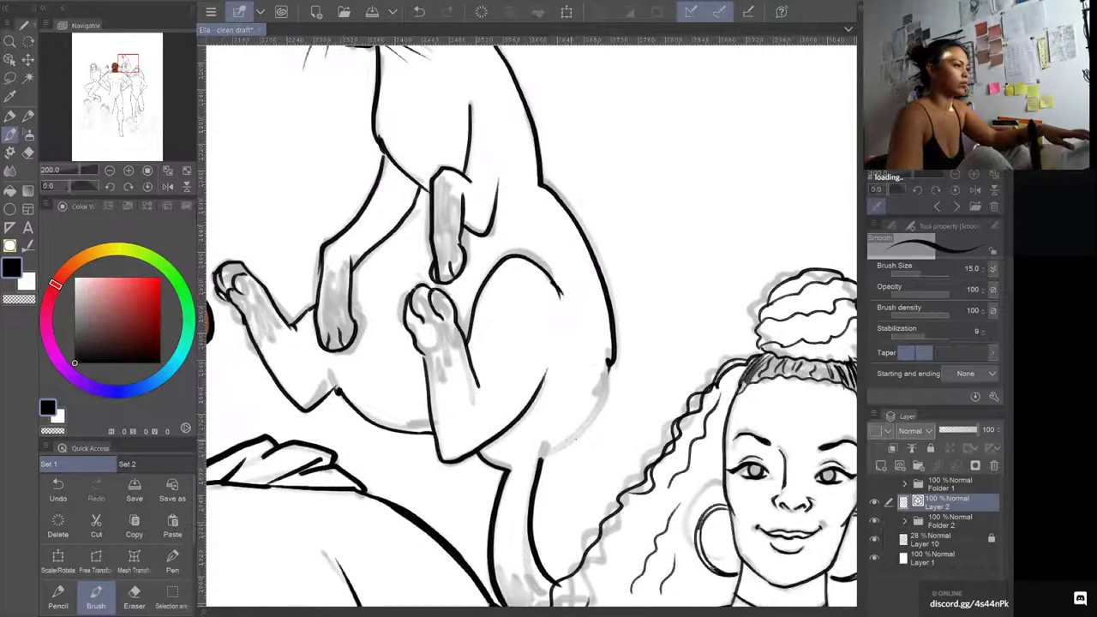
mouse_move(549, 463)
left_mouse_down()
mouse_move(591, 422)
mouse_move(613, 358)
left_mouse_up()
left_click_drag(511, 159, 610, 226)
scroll(611, 226, "down", 1)
scroll(611, 225, "down", 3)
left_click_drag(549, 448, 560, 222)
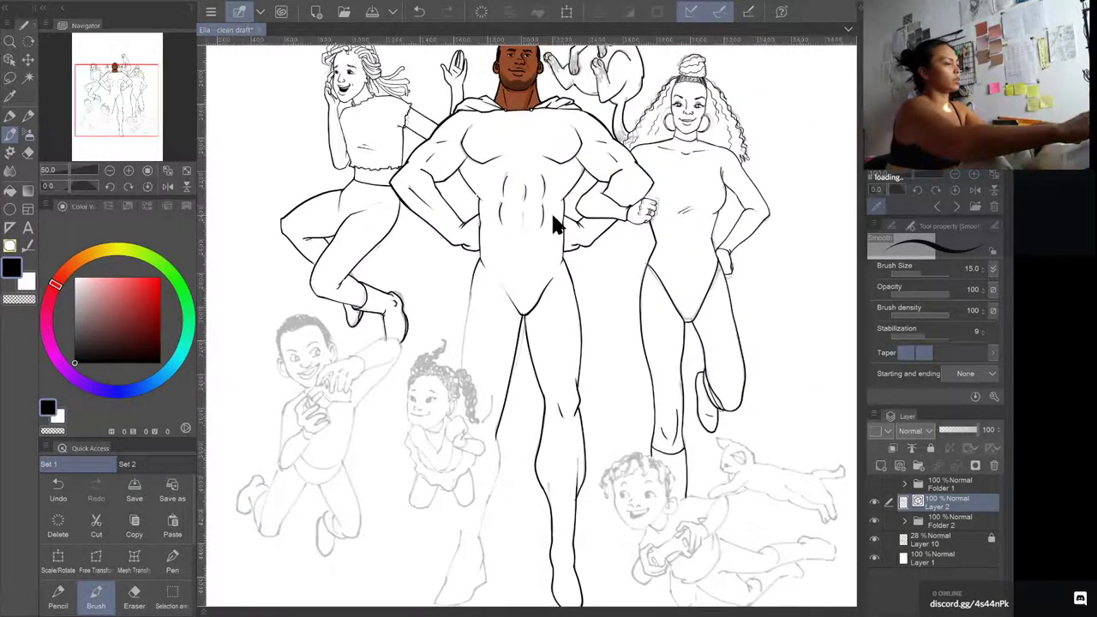
scroll(551, 211, "down", 1)
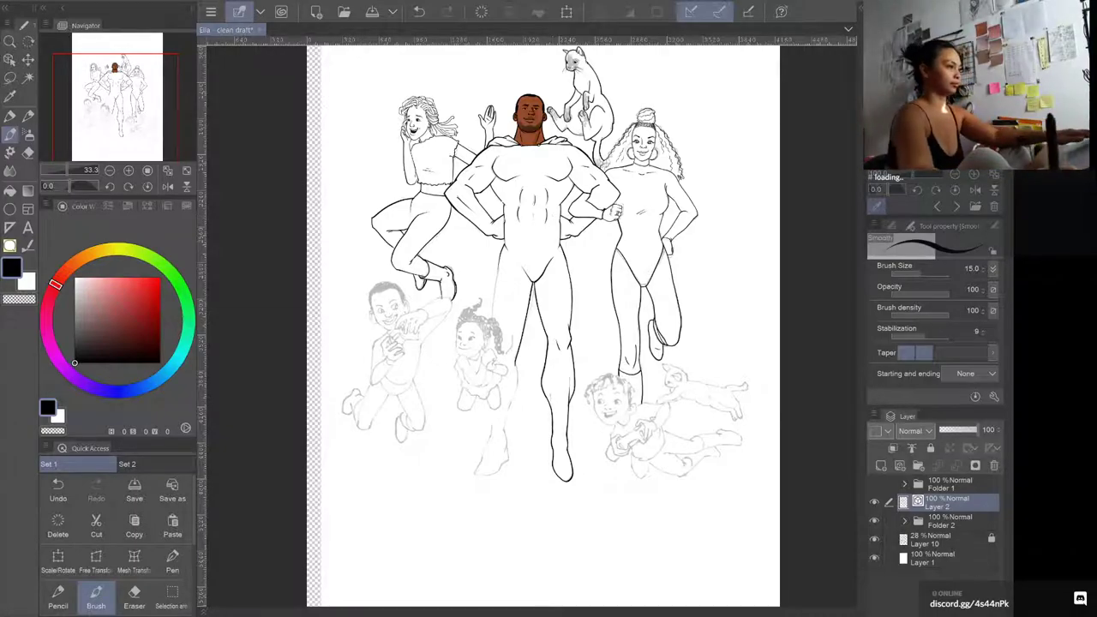
scroll(522, 113, "up", 2)
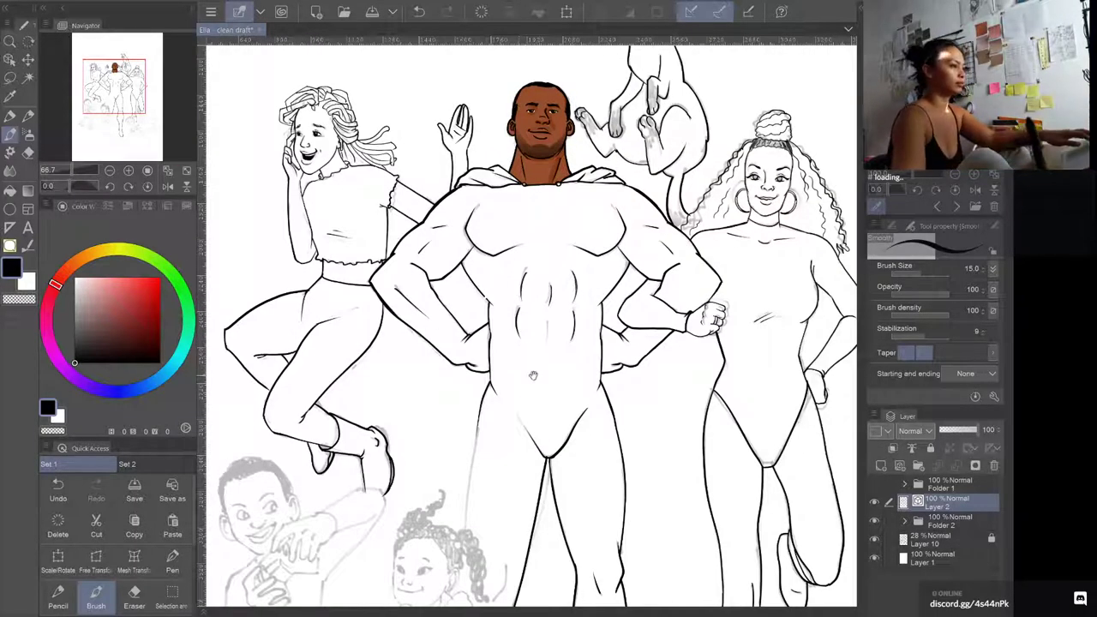
Step: Hide the Layer 10 sketch and flip the canvas view horizontally to check the whole group's line art
left_click_drag(532, 463, 560, 269)
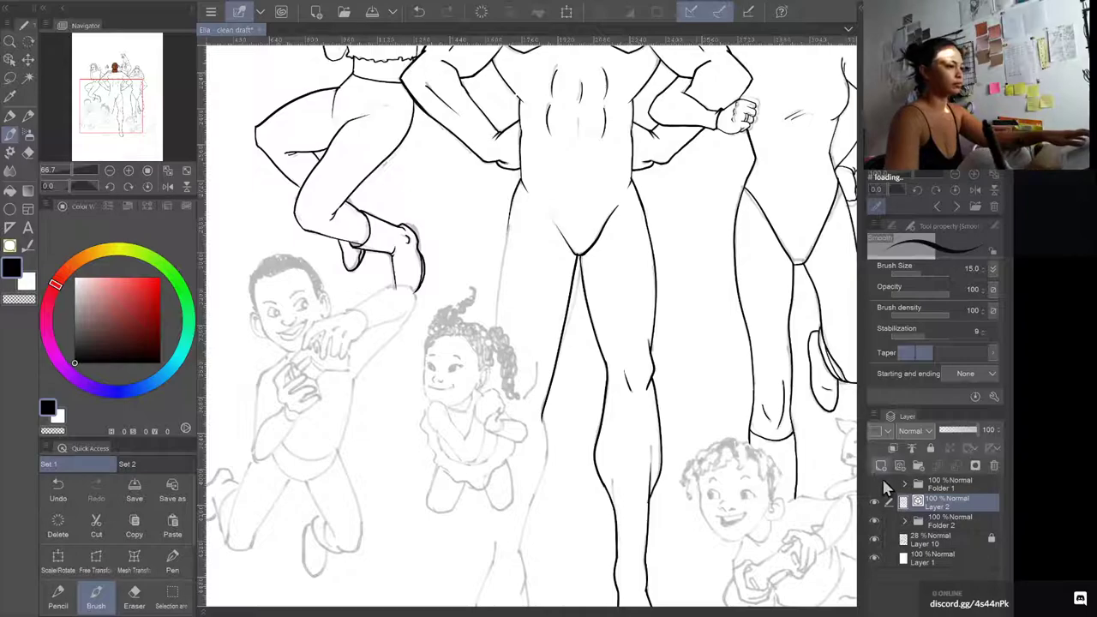
left_click(874, 540)
scroll(821, 464, "down", 3)
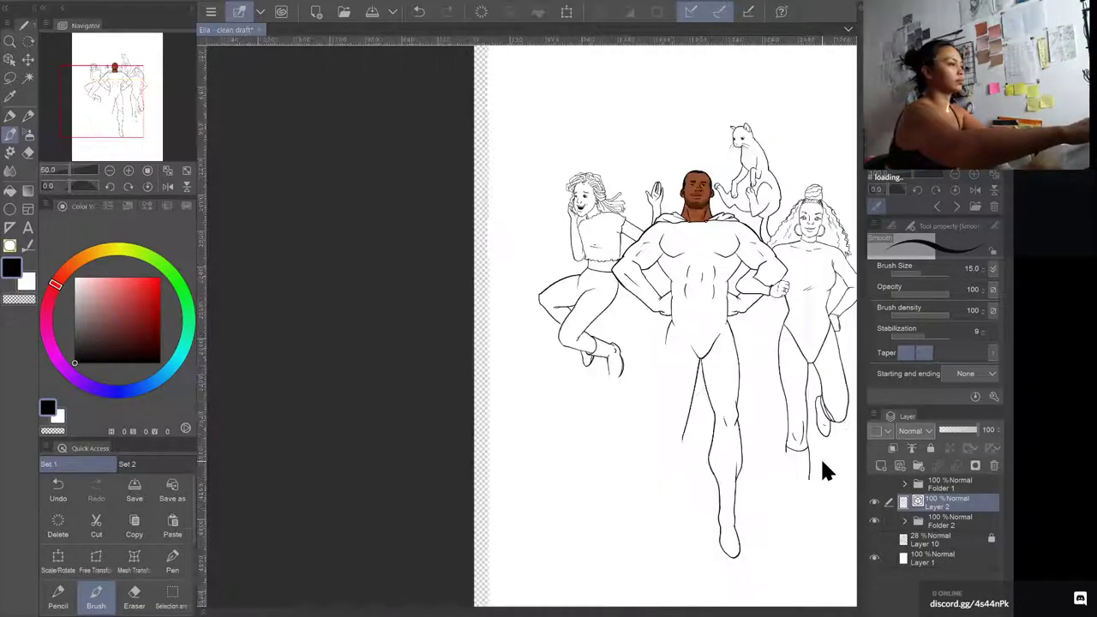
left_click_drag(821, 463, 675, 441)
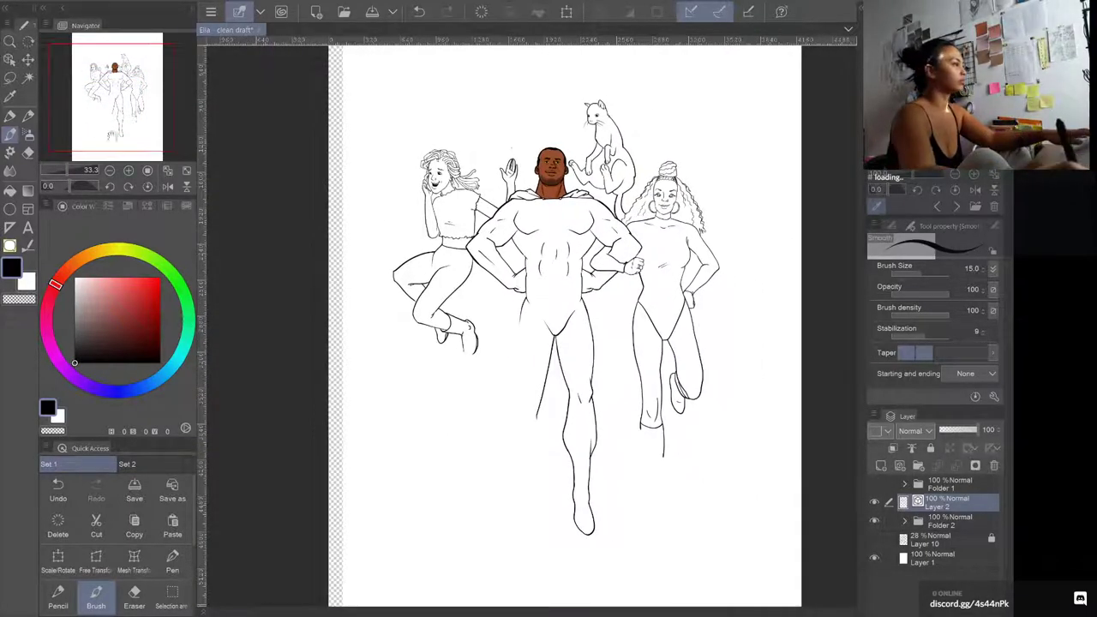
left_click(167, 186)
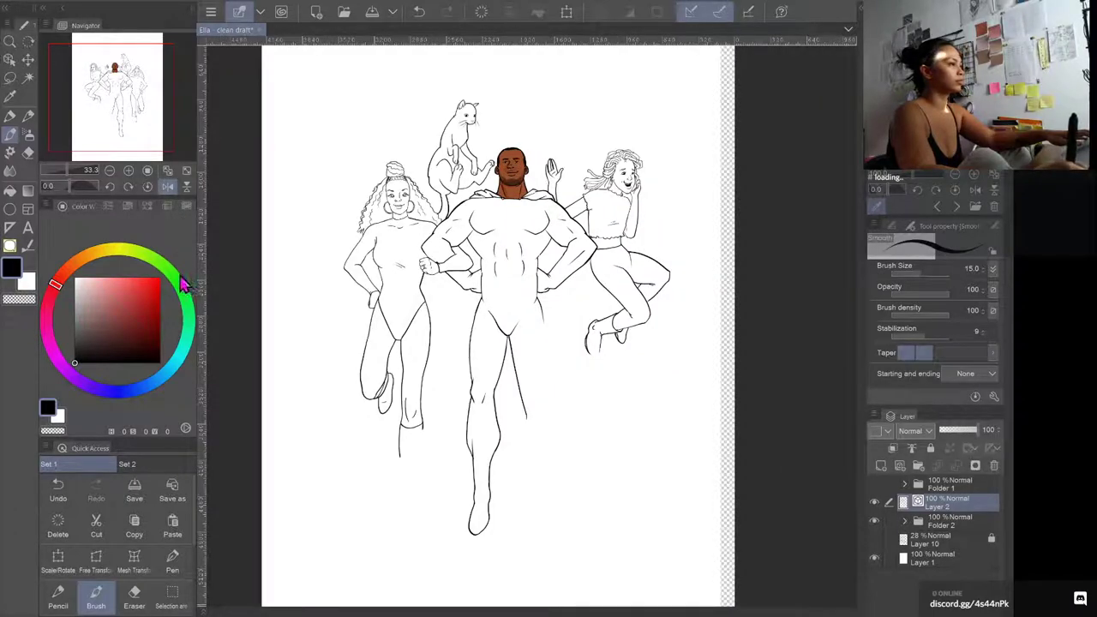
Step: Select Layer 1 and show the Layer 10 sketch again
left_click(950, 556)
key("k")
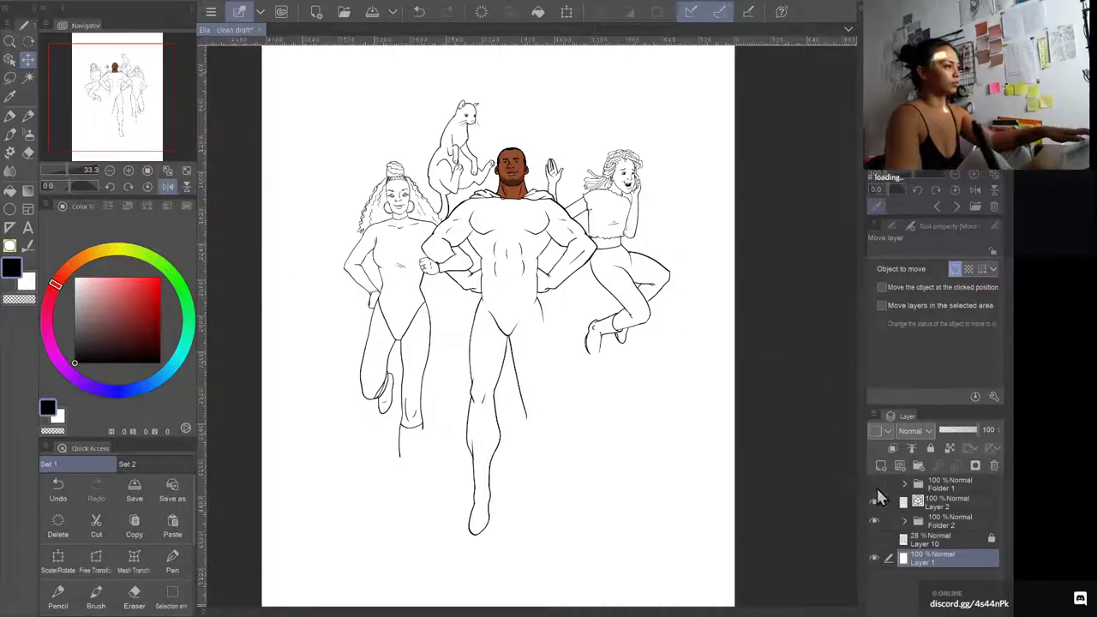
left_click(874, 538)
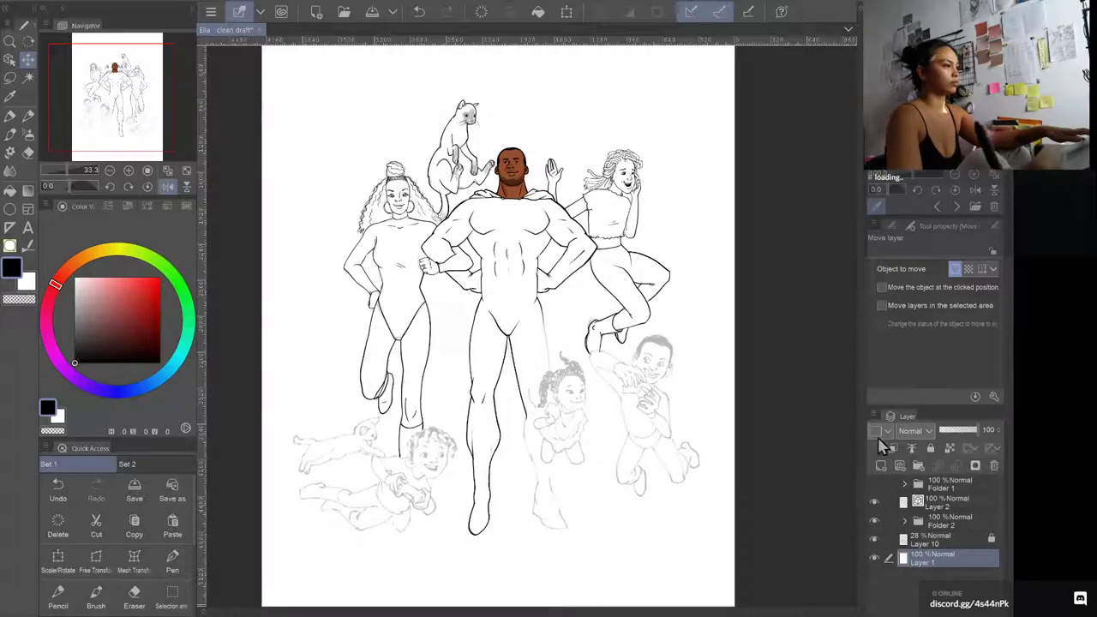
Step: Ink both eyes of the boy below the leaping woman's feet, with upper lids, lower lids and filled dark pupils
key("ctrl+plus")
key("ctrl+plus")
key("ctrl+plus")
key("ctrl+plus")
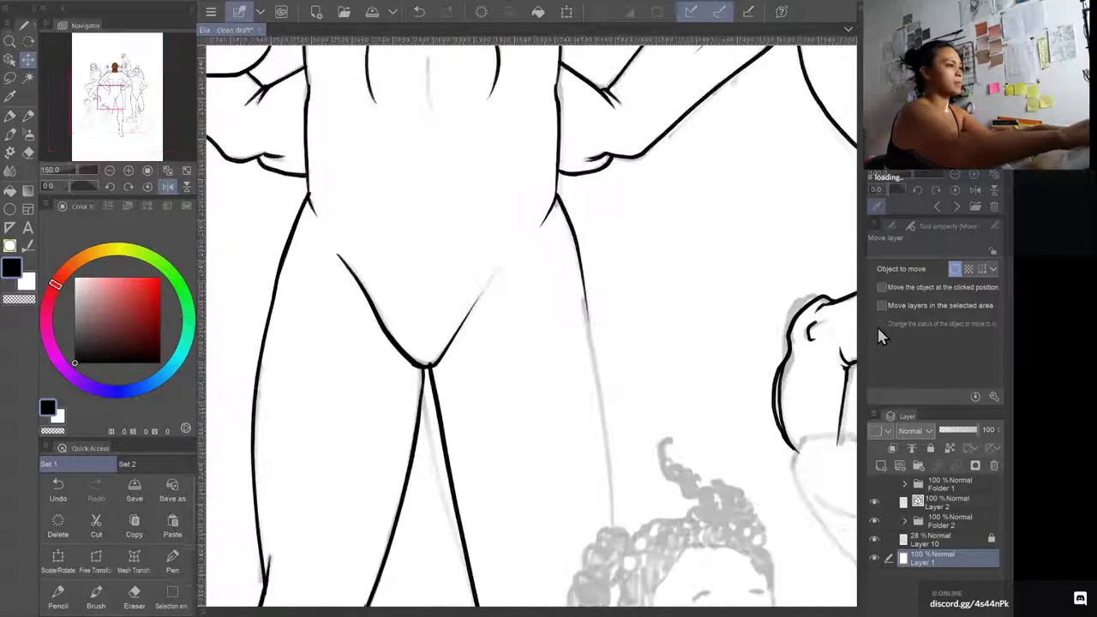
left_click_drag(760, 445, 417, 211)
left_click_drag(759, 57, 555, 111)
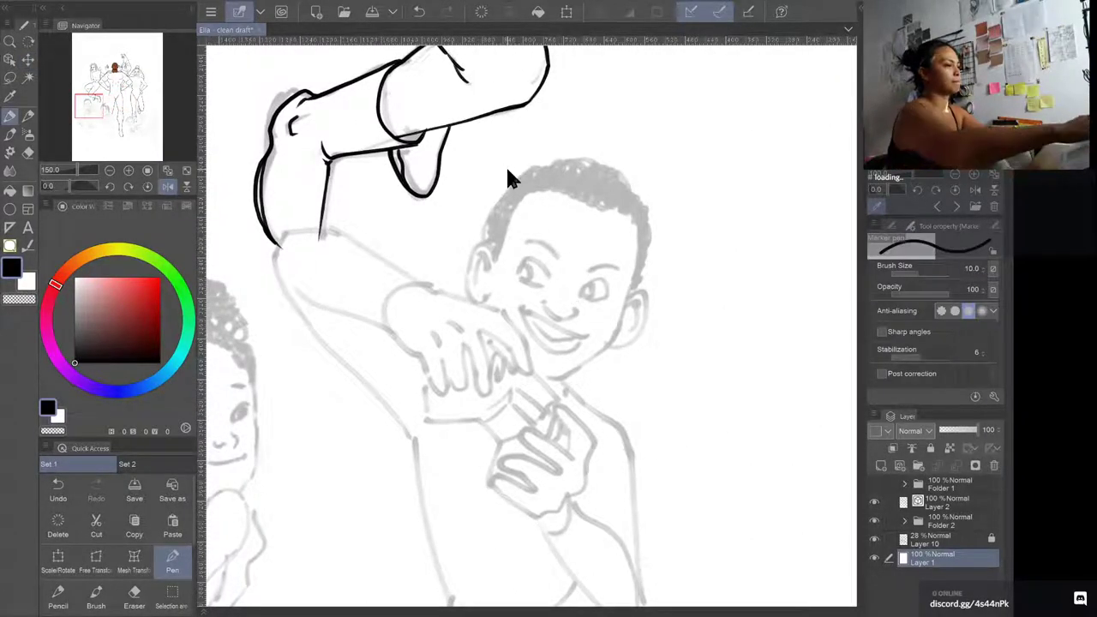
key("ctrl+plus")
key("shift+space")
left_click_drag(616, 220, 583, 232)
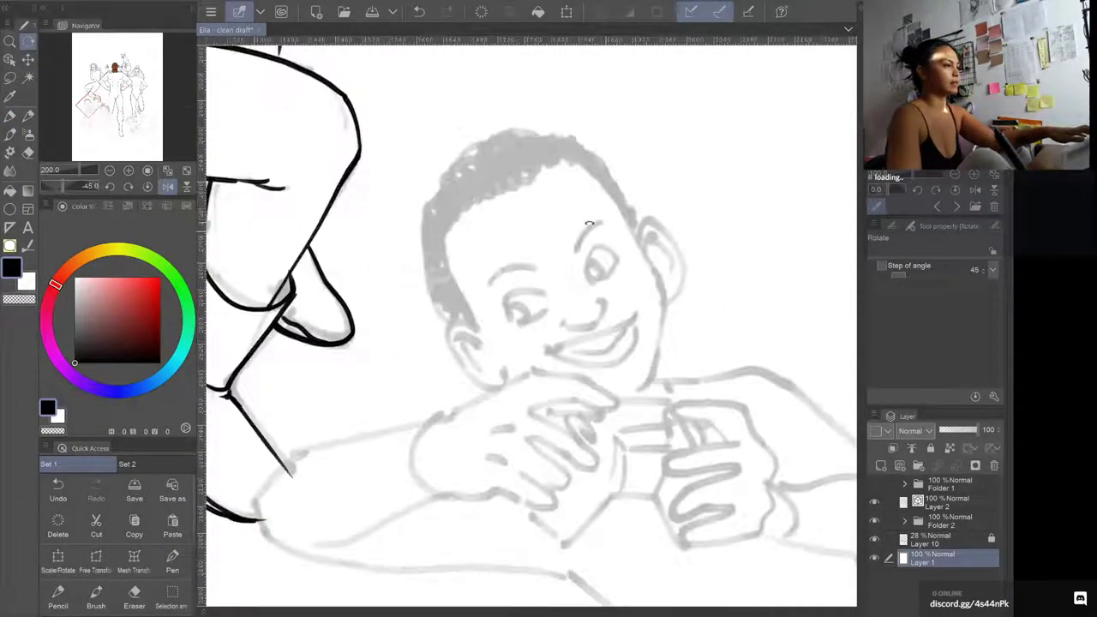
key("p")
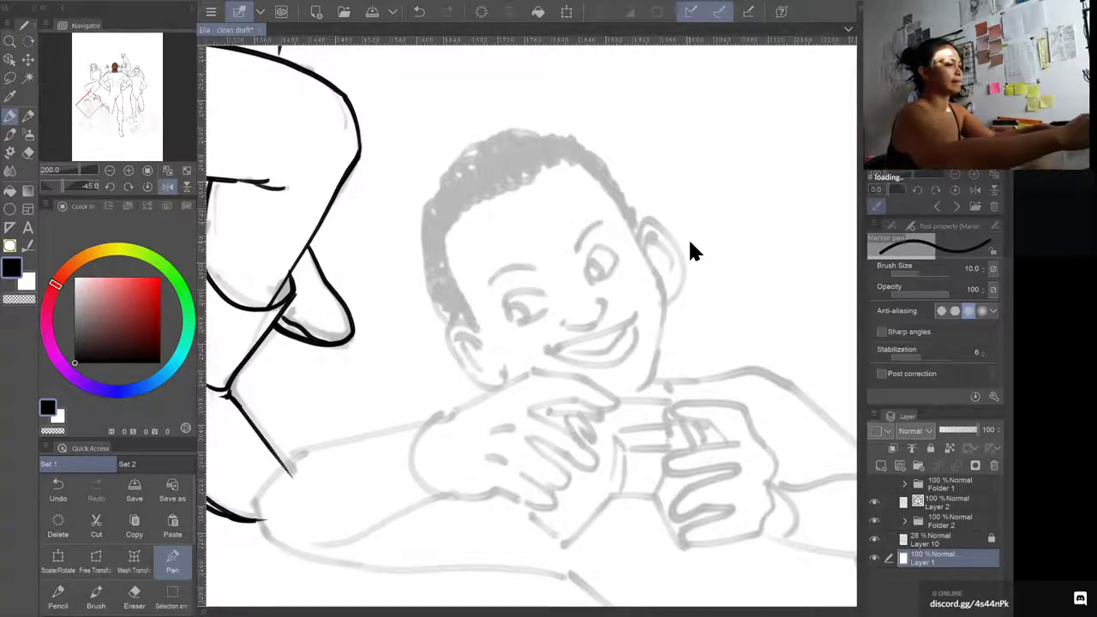
scroll(688, 238, "up", 3)
left_click_drag(553, 267, 570, 217)
key("ctrl+z")
key("b")
mouse_move(551, 273)
left_mouse_down()
mouse_move(549, 241)
mouse_move(606, 236)
left_mouse_up()
key("ctrl+z")
mouse_move(552, 276)
left_mouse_down()
mouse_move(550, 244)
mouse_move(571, 209)
mouse_move(595, 231)
mouse_move(572, 269)
mouse_move(570, 247)
mouse_move(567, 272)
mouse_move(566, 233)
left_mouse_up()
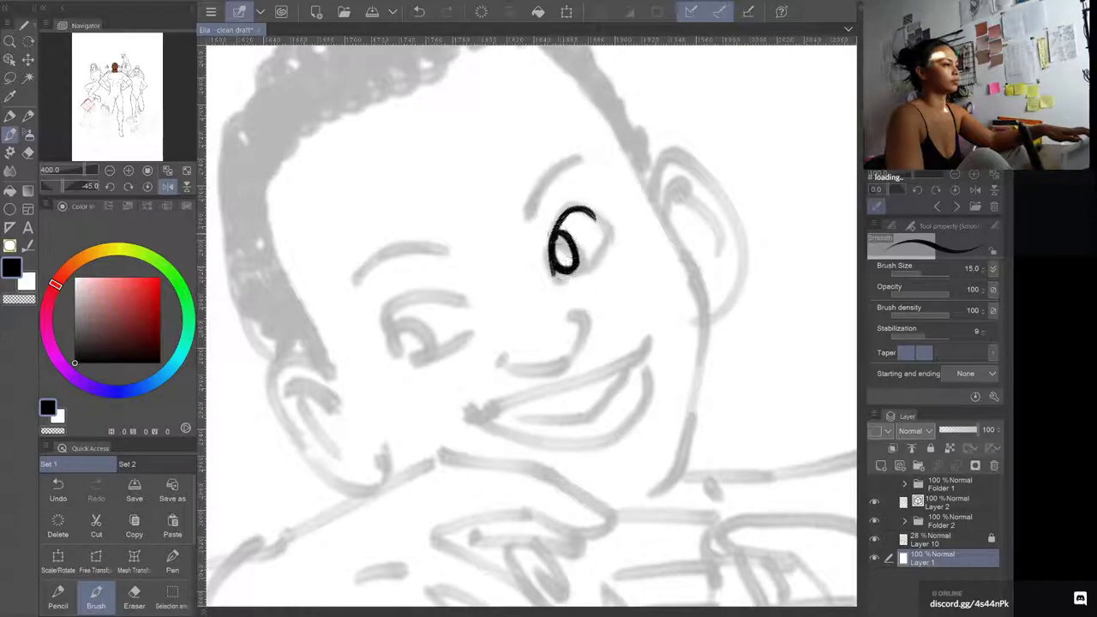
left_click_drag(563, 271, 598, 254)
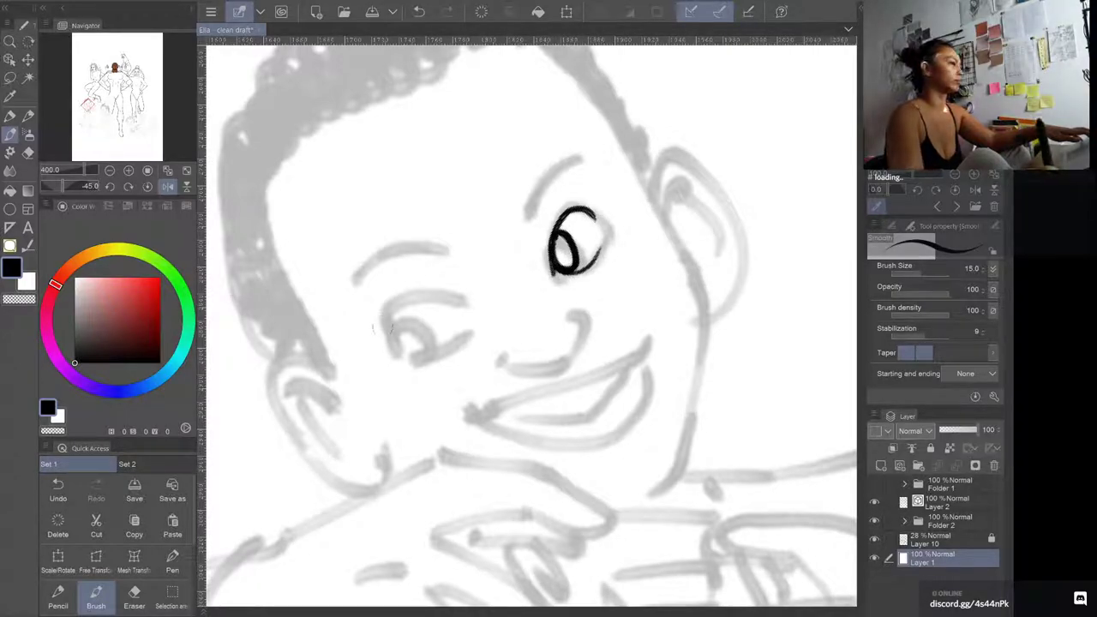
mouse_move(388, 338)
left_mouse_down()
mouse_move(422, 298)
mouse_move(456, 311)
mouse_move(390, 324)
mouse_move(419, 318)
mouse_move(416, 348)
mouse_move(386, 325)
mouse_move(404, 352)
mouse_move(465, 331)
mouse_move(394, 327)
mouse_move(425, 350)
left_mouse_up()
left_click_drag(569, 233, 564, 264)
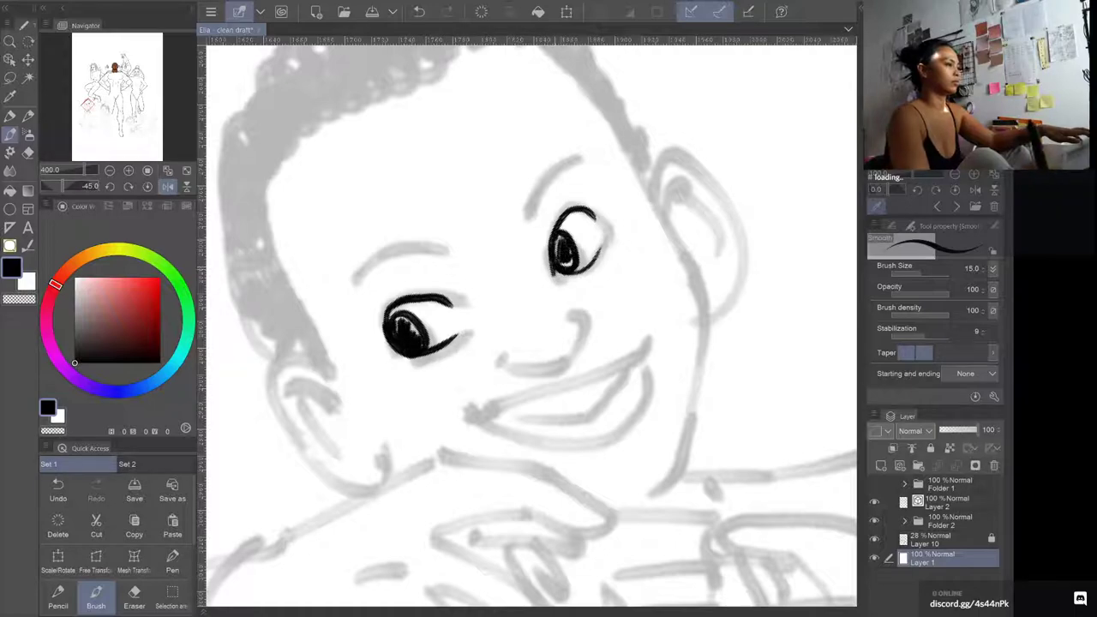
Step: Ink the boy's nose as one curved line and add both thick eyebrows
mouse_move(506, 361)
left_mouse_down()
mouse_move(549, 368)
mouse_move(565, 357)
mouse_move(571, 303)
left_mouse_up()
mouse_move(504, 360)
left_mouse_down()
mouse_move(566, 363)
mouse_move(536, 370)
mouse_move(566, 360)
mouse_move(579, 321)
mouse_move(571, 353)
left_mouse_up()
key("ctrl+z")
key("ctrl+z")
key("ctrl+z")
mouse_move(529, 207)
left_mouse_down()
mouse_move(536, 179)
mouse_move(555, 170)
left_mouse_up()
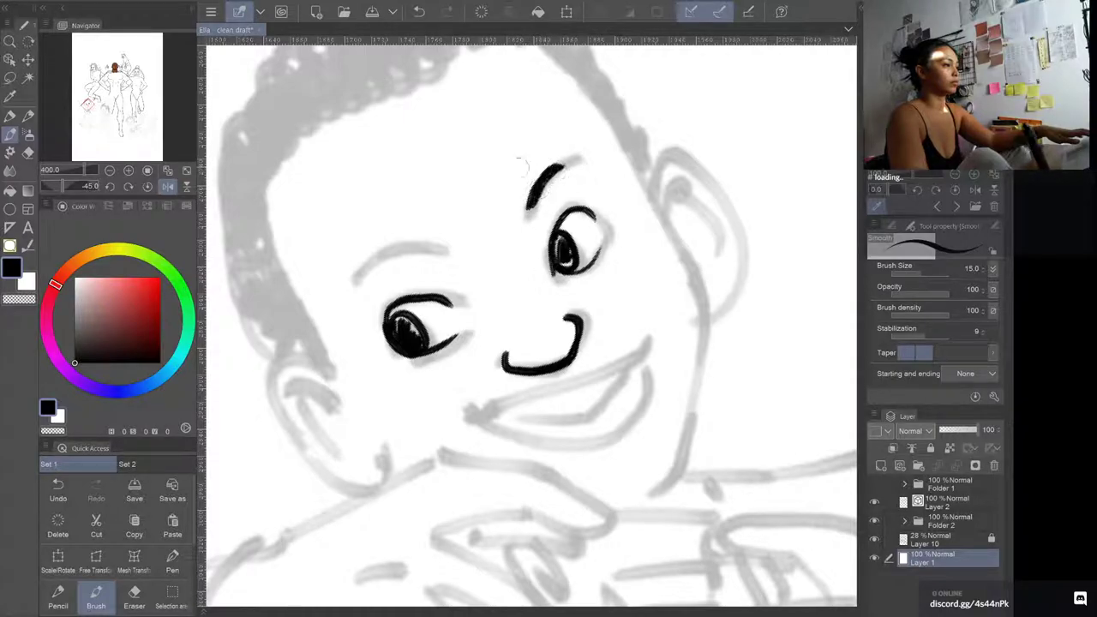
mouse_move(364, 276)
left_mouse_down()
mouse_move(408, 238)
mouse_move(429, 242)
mouse_move(390, 243)
mouse_move(367, 274)
mouse_move(439, 248)
left_mouse_up()
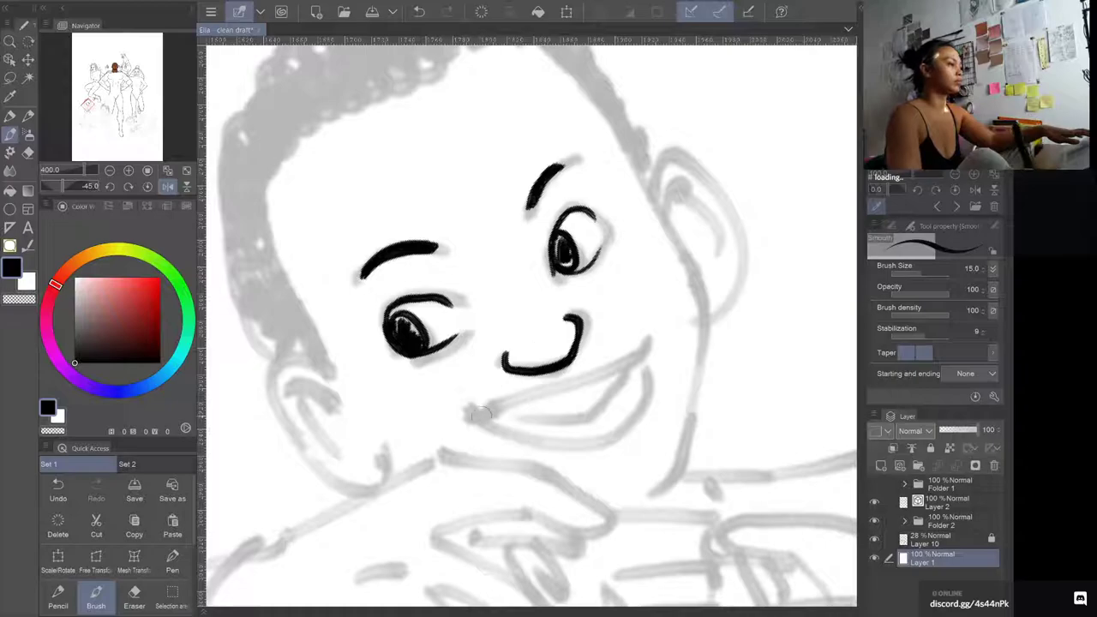
Step: Ink the upper line of the boy's smile with a short crease at the mouth corner
mouse_move(473, 400)
left_mouse_down()
mouse_move(471, 420)
mouse_move(617, 365)
left_mouse_up()
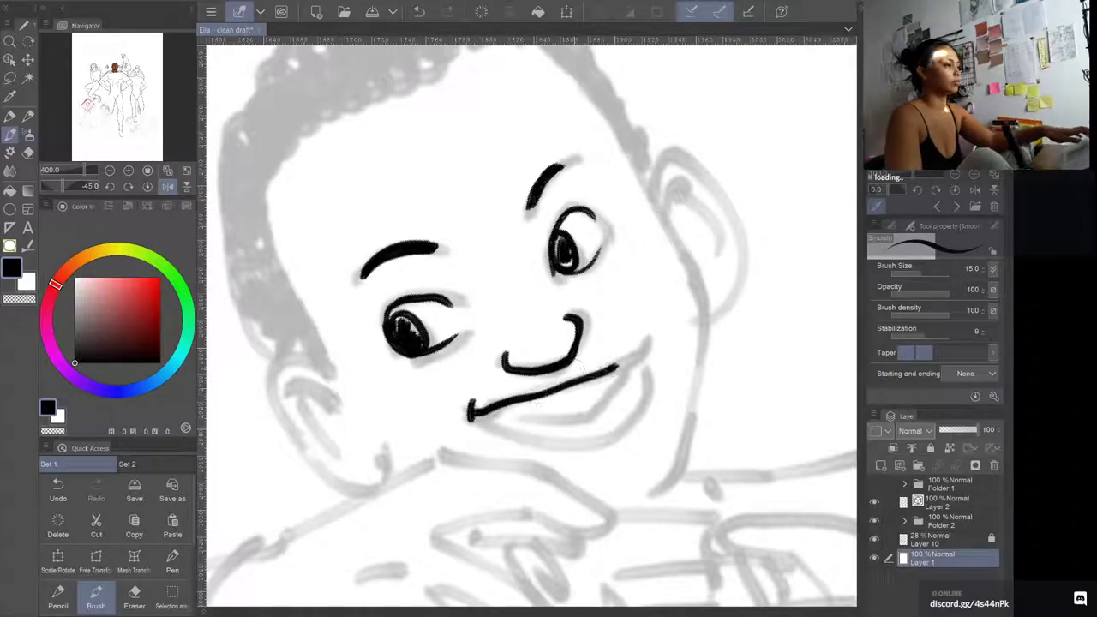
key("ctrl+z")
mouse_move(471, 397)
left_mouse_down()
mouse_move(514, 401)
mouse_move(607, 358)
left_mouse_up()
key("ctrl+z")
key("ctrl+y")
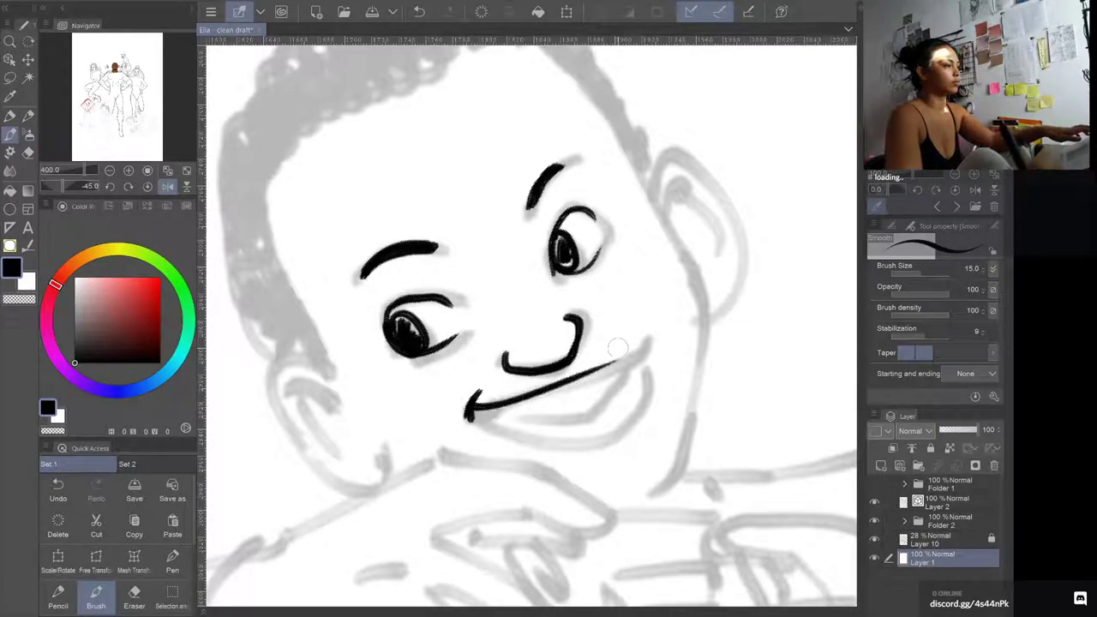
key("ctrl+z")
mouse_move(471, 398)
left_mouse_down()
mouse_move(473, 415)
mouse_move(637, 348)
left_mouse_up()
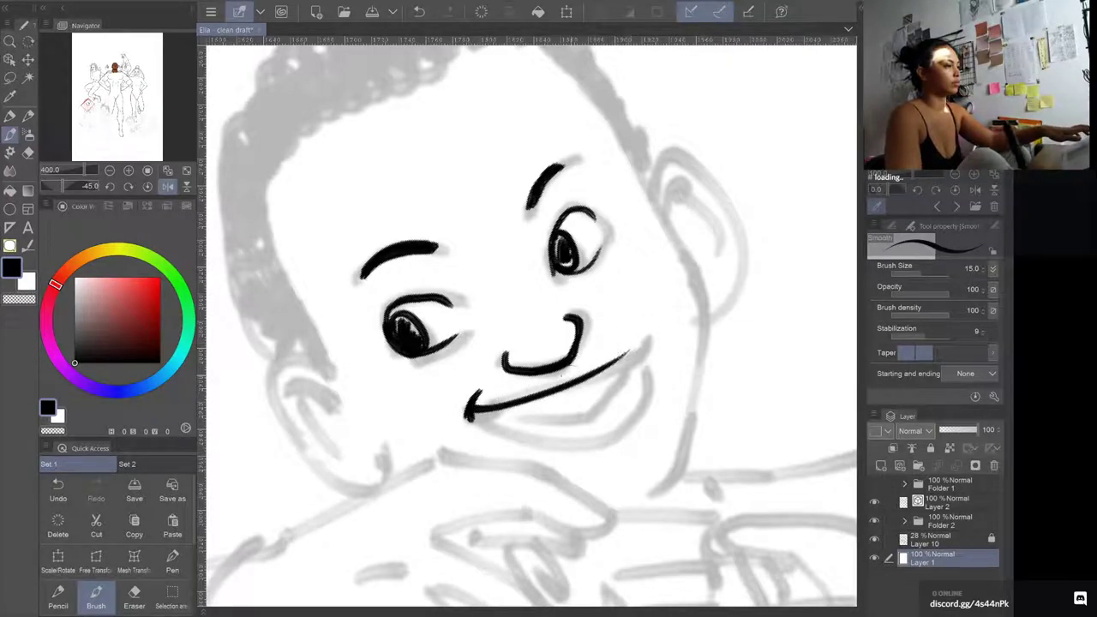
Step: Ink the boy's lower mouth curve and the edge of his teeth, and fill the gap between them black
mouse_move(470, 408)
left_mouse_down()
mouse_move(506, 439)
mouse_move(598, 447)
mouse_move(639, 384)
left_mouse_up()
key("ctrl+z")
mouse_move(471, 402)
left_mouse_down()
mouse_move(604, 442)
mouse_move(624, 371)
left_mouse_up()
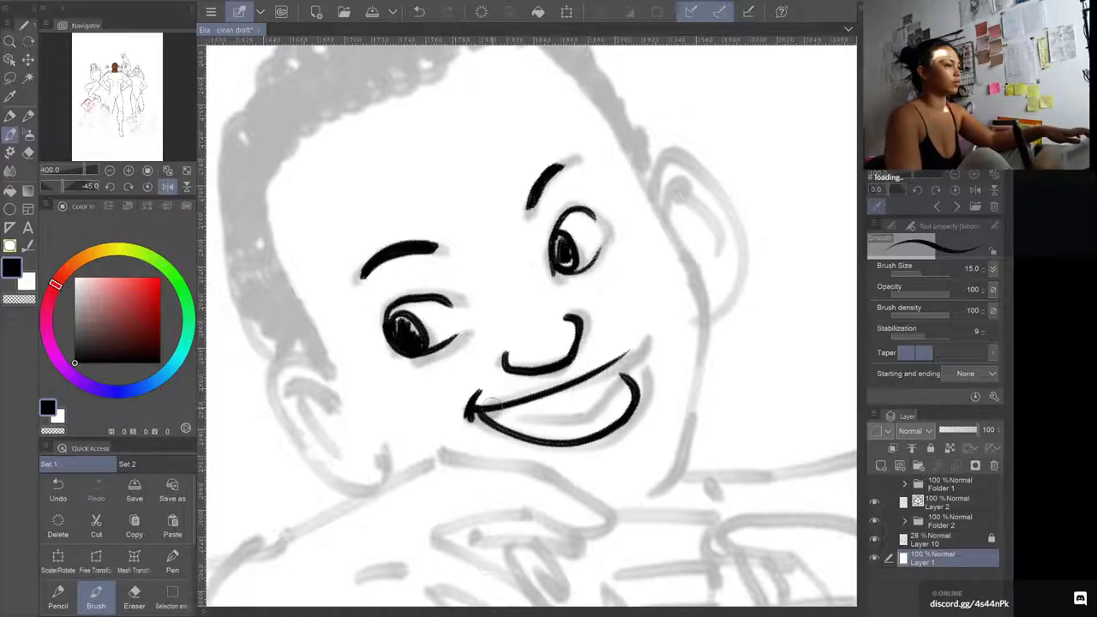
mouse_move(490, 405)
left_mouse_down()
mouse_move(499, 433)
mouse_move(583, 420)
mouse_move(625, 373)
left_mouse_up()
key("ctrl+z")
mouse_move(488, 420)
left_mouse_down()
mouse_move(558, 425)
mouse_move(602, 407)
mouse_move(624, 364)
left_mouse_up()
key("ctrl+z")
mouse_move(484, 413)
left_mouse_down()
mouse_move(555, 424)
mouse_move(583, 413)
mouse_move(624, 359)
left_mouse_up()
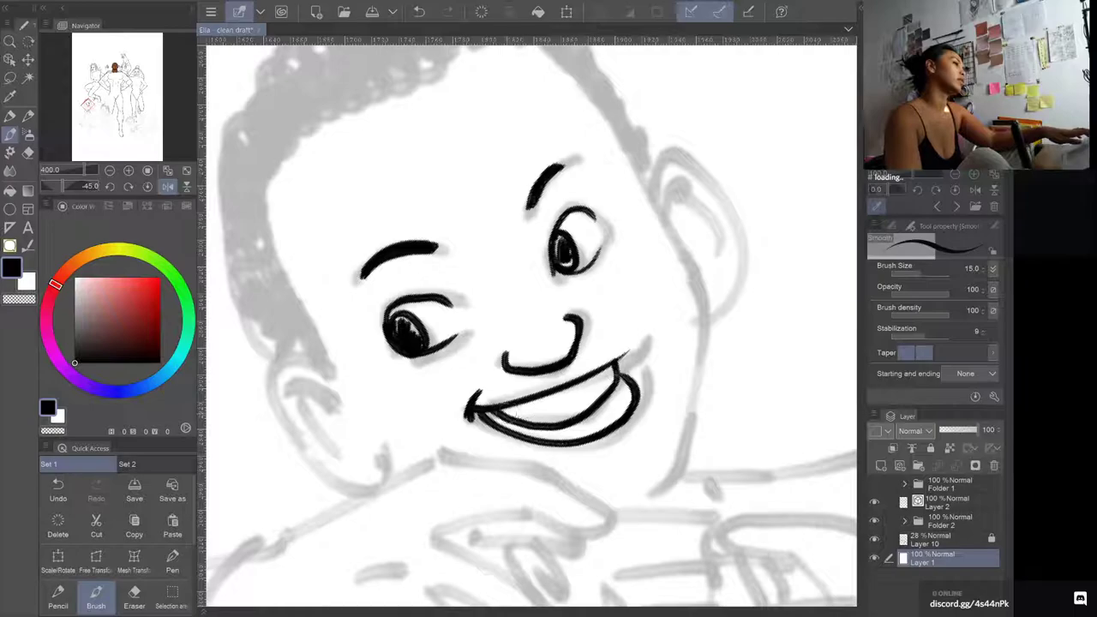
mouse_move(484, 412)
left_mouse_down()
mouse_move(556, 439)
mouse_move(602, 418)
mouse_move(612, 399)
mouse_move(600, 436)
mouse_move(624, 391)
mouse_move(610, 383)
mouse_move(626, 401)
mouse_move(608, 417)
left_mouse_up()
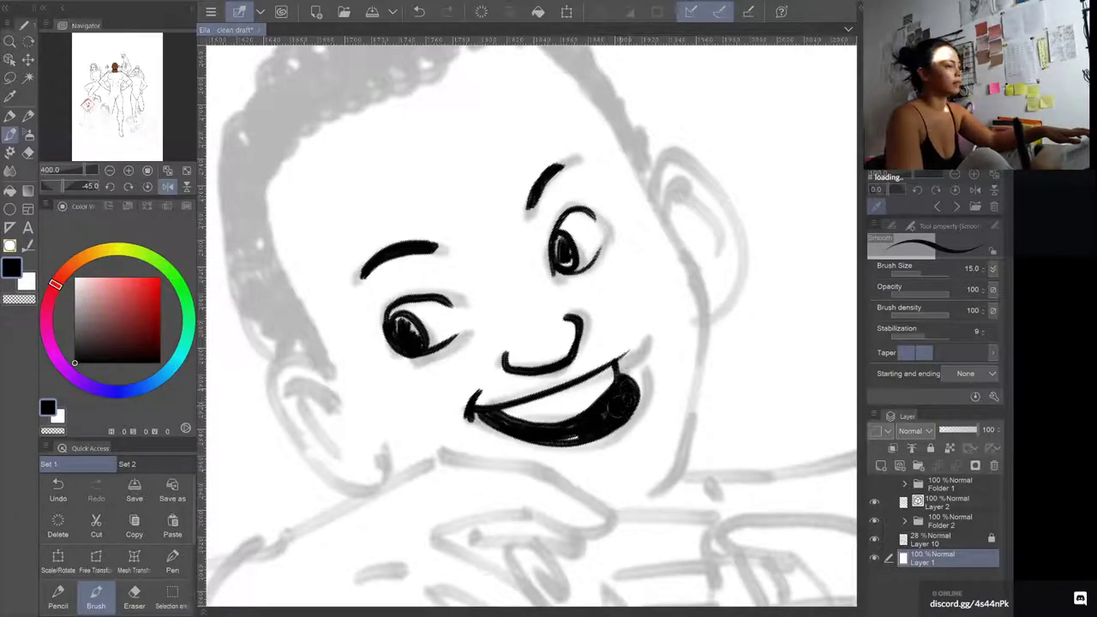
Step: Turn the canvas view upright and ink the boy's jawline from the chin up to the far ear
key("r")
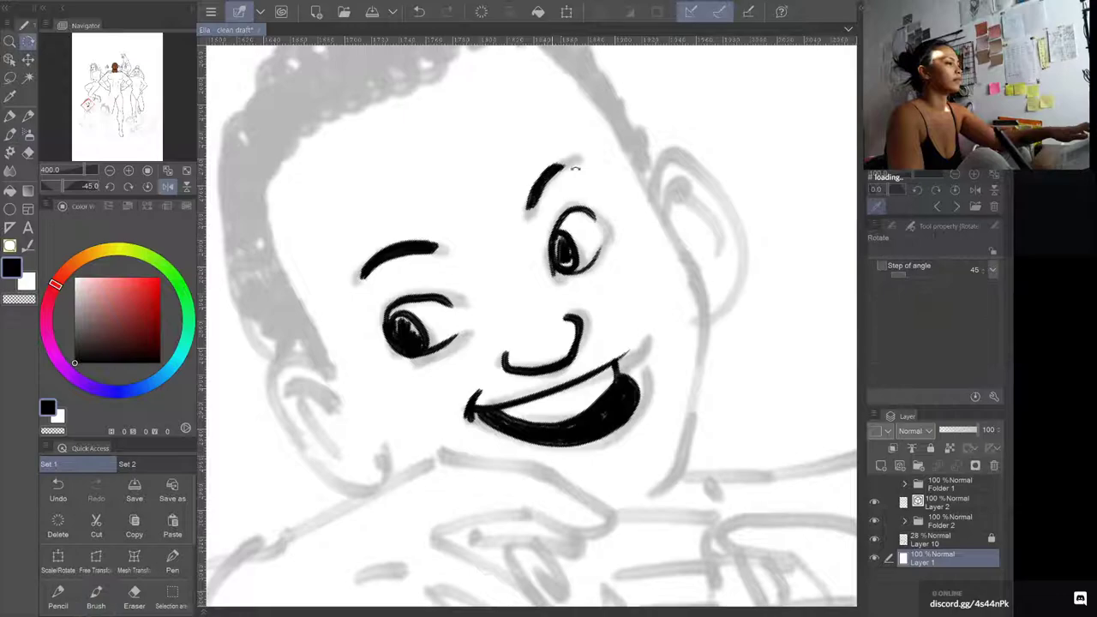
left_click_drag(552, 173, 674, 218)
scroll(571, 283, "up", 2)
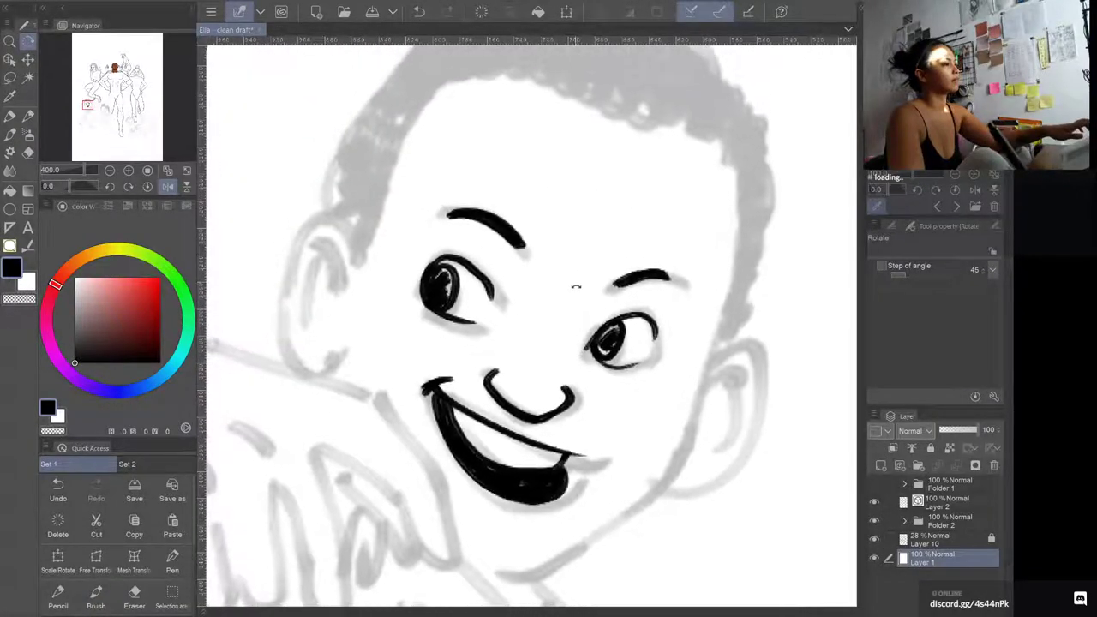
key("b")
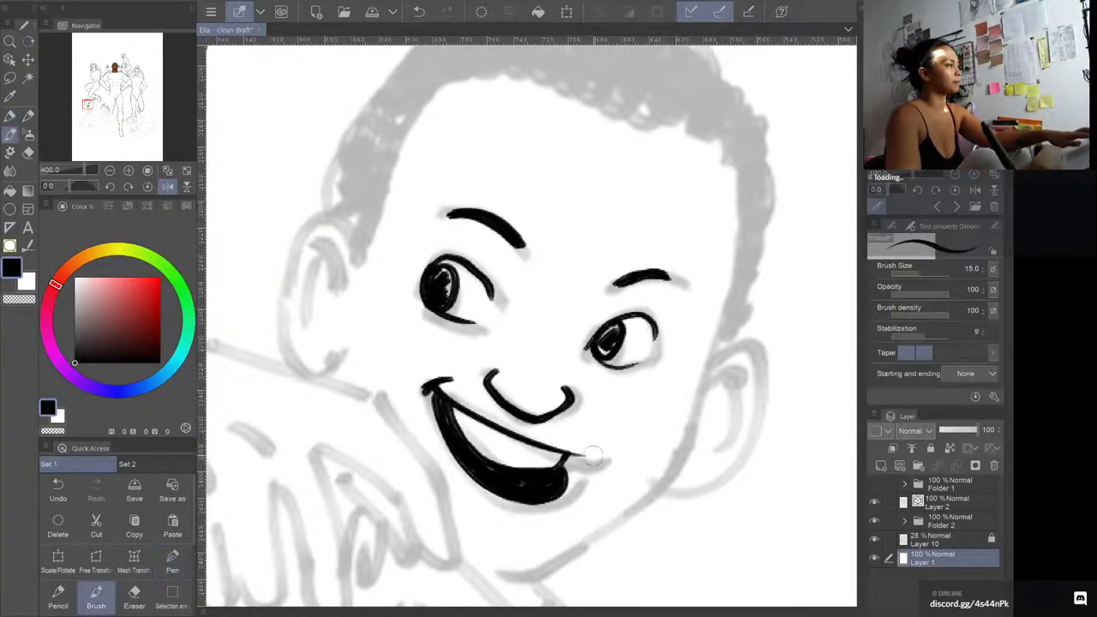
scroll(630, 497, "down", 1)
mouse_move(467, 525)
left_mouse_down()
mouse_move(521, 539)
mouse_move(639, 474)
mouse_move(678, 432)
mouse_move(712, 334)
left_mouse_up()
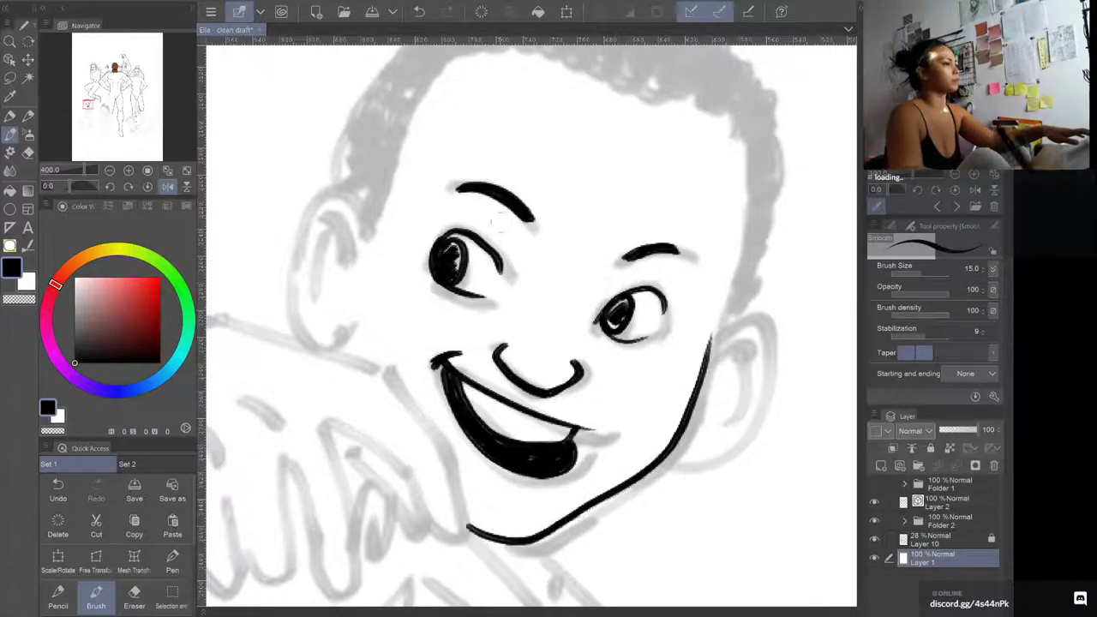
Step: Ink the boy's near ear with its outer rim, inner folds and a short line below the lobe
scroll(711, 334, "up", 2)
mouse_move(366, 289)
left_mouse_down()
mouse_move(353, 259)
mouse_move(291, 276)
mouse_move(294, 347)
mouse_move(347, 368)
left_mouse_up()
mouse_move(324, 273)
left_mouse_down()
mouse_move(355, 302)
mouse_move(347, 343)
mouse_move(326, 283)
mouse_move(319, 333)
mouse_move(344, 330)
left_mouse_up()
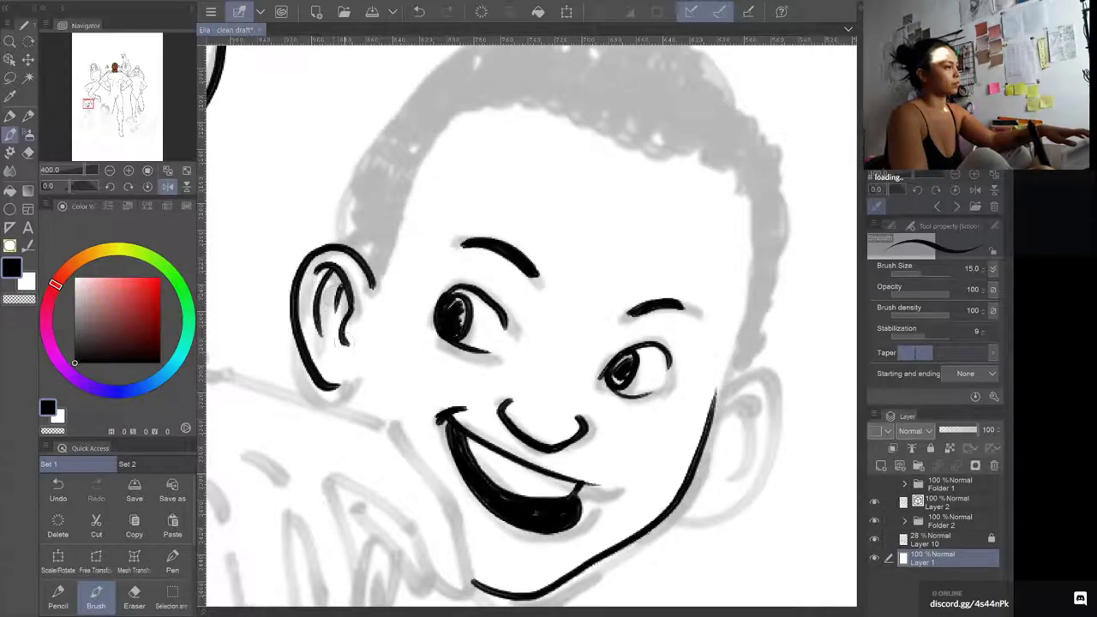
left_click_drag(342, 382, 344, 411)
Step: Ink the far side of the boy's face up to the temple and the narrow far ear beside it
mouse_move(525, 192)
left_mouse_down()
mouse_move(417, 214)
mouse_move(431, 175)
mouse_move(404, 176)
left_mouse_up()
left_click_drag(616, 350, 660, 292)
left_click_drag(633, 328, 662, 203)
left_click_drag(667, 128, 663, 210)
key("ctrl+z")
left_click_drag(666, 128, 663, 206)
left_click_drag(666, 167, 660, 230)
mouse_move(650, 304)
left_mouse_down()
mouse_move(662, 294)
mouse_move(660, 357)
mouse_move(619, 396)
left_mouse_up()
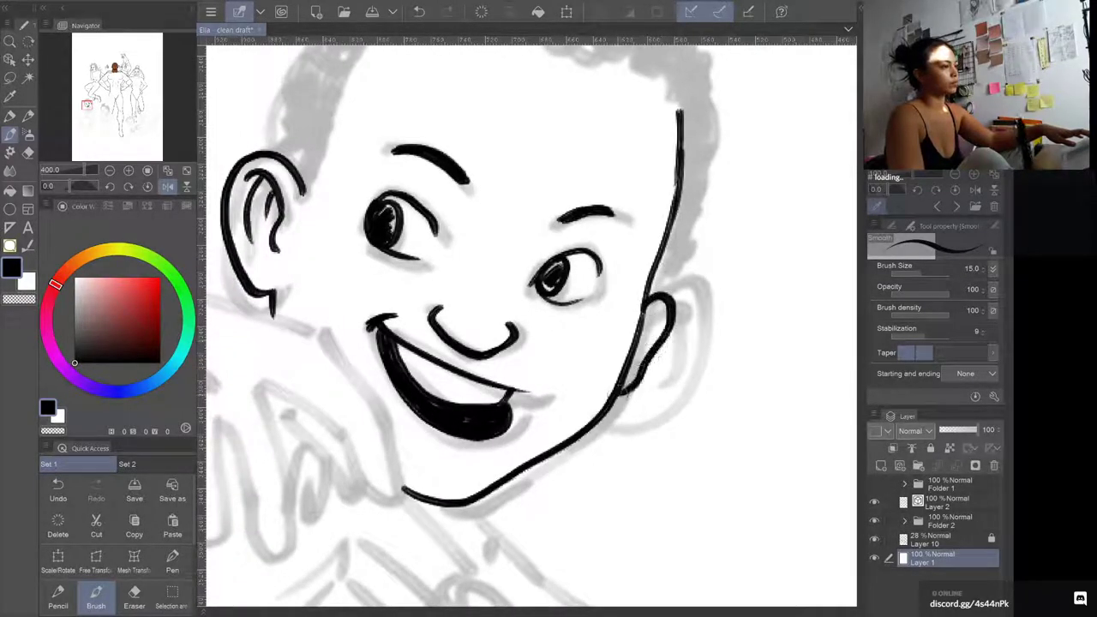
key("ctrl+z")
mouse_move(649, 279)
left_mouse_down()
mouse_move(659, 309)
mouse_move(629, 377)
left_mouse_up()
Step: Ink the scalloped outline of the boy's short curly hair from the near ear over the head to the far temple
left_click_drag(589, 200, 656, 370)
mouse_move(328, 317)
left_mouse_down()
mouse_move(384, 190)
mouse_move(420, 150)
mouse_move(489, 110)
mouse_move(613, 108)
mouse_move(681, 135)
mouse_move(729, 176)
mouse_move(758, 257)
mouse_move(760, 343)
mouse_move(748, 365)
left_mouse_up()
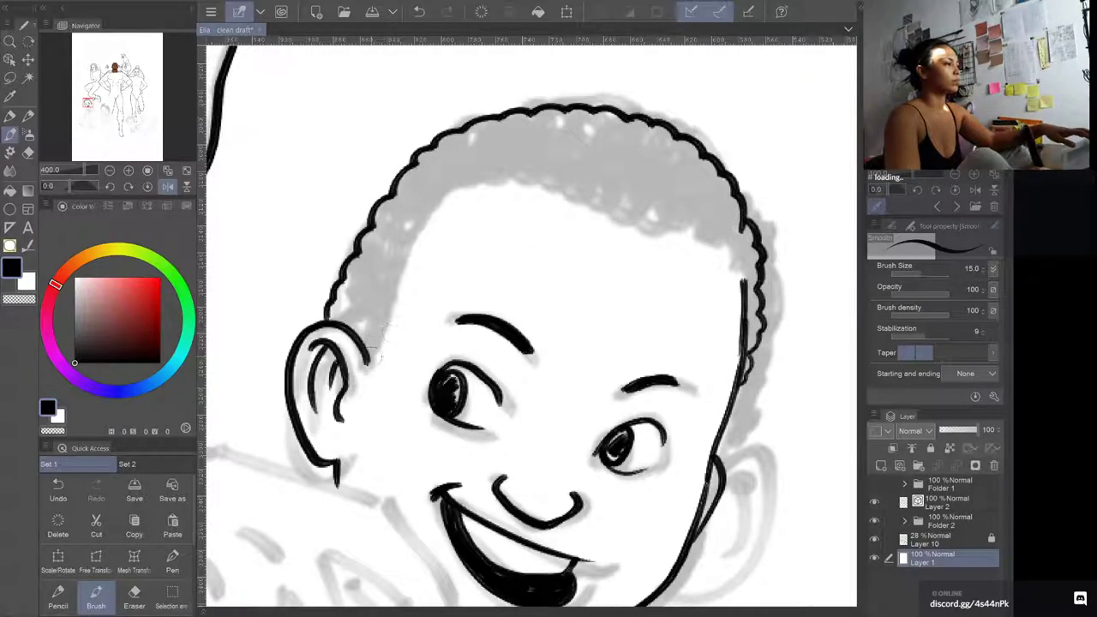
mouse_move(329, 286)
left_mouse_down()
mouse_move(396, 155)
mouse_move(493, 109)
mouse_move(403, 144)
mouse_move(360, 197)
mouse_move(334, 278)
left_mouse_up()
key("ctrl+z")
key("ctrl+z")
key("ctrl+z")
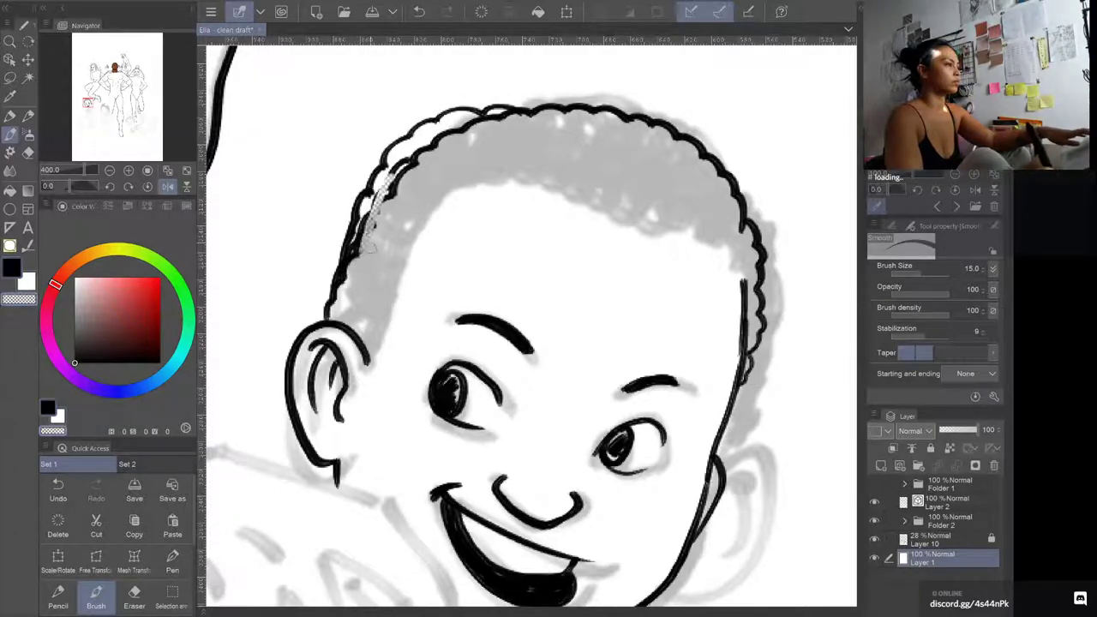
key("ctrl+z")
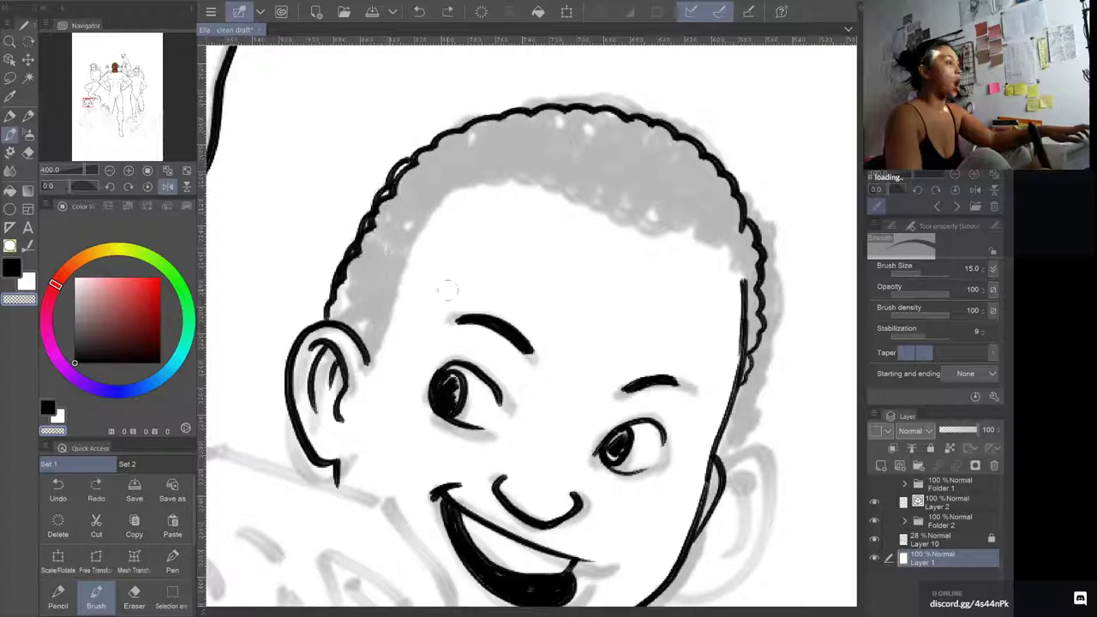
Step: Toggle Layer 1's visibility to check what it holds and lower its opacity to 44%
left_click(875, 558)
left_click(875, 557)
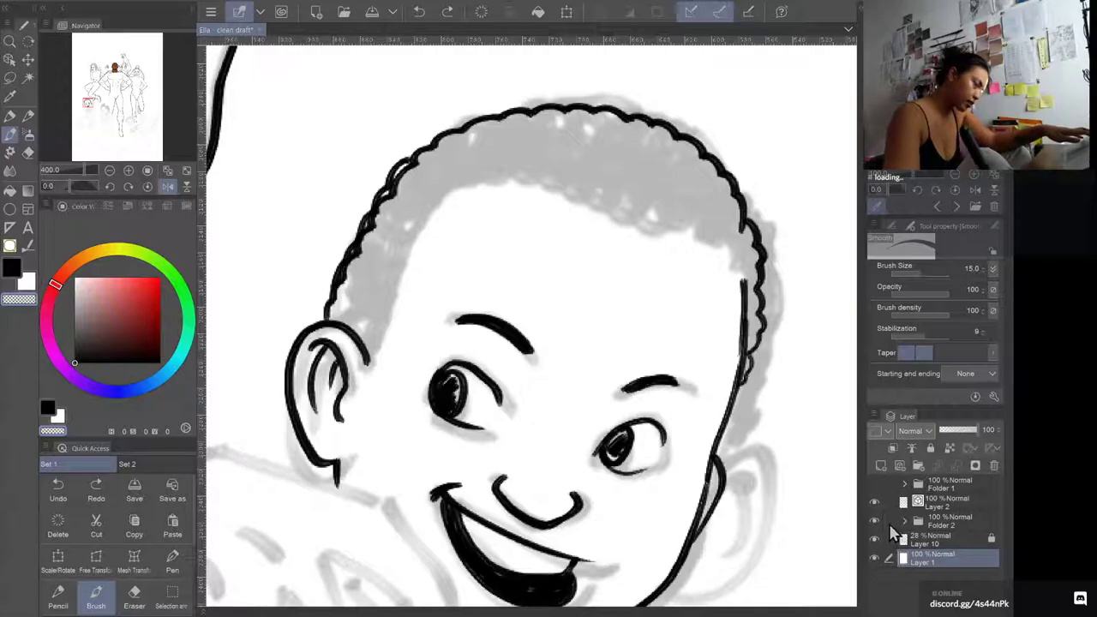
left_click(957, 434)
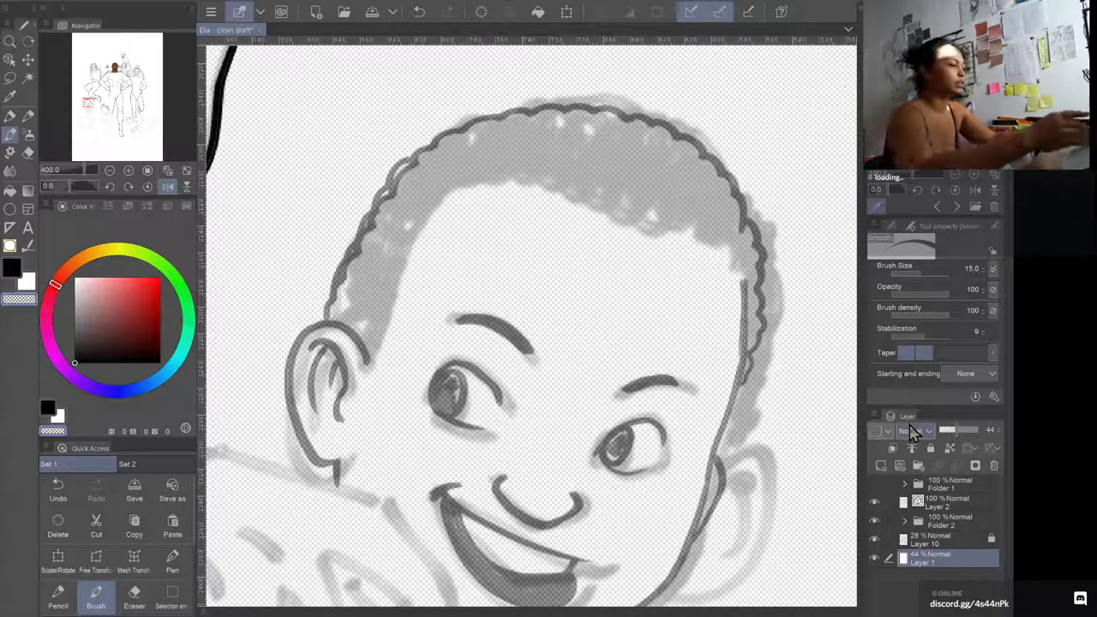
key("ctrl+minus")
key("ctrl+minus")
key("ctrl+minus")
key("ctrl+minus")
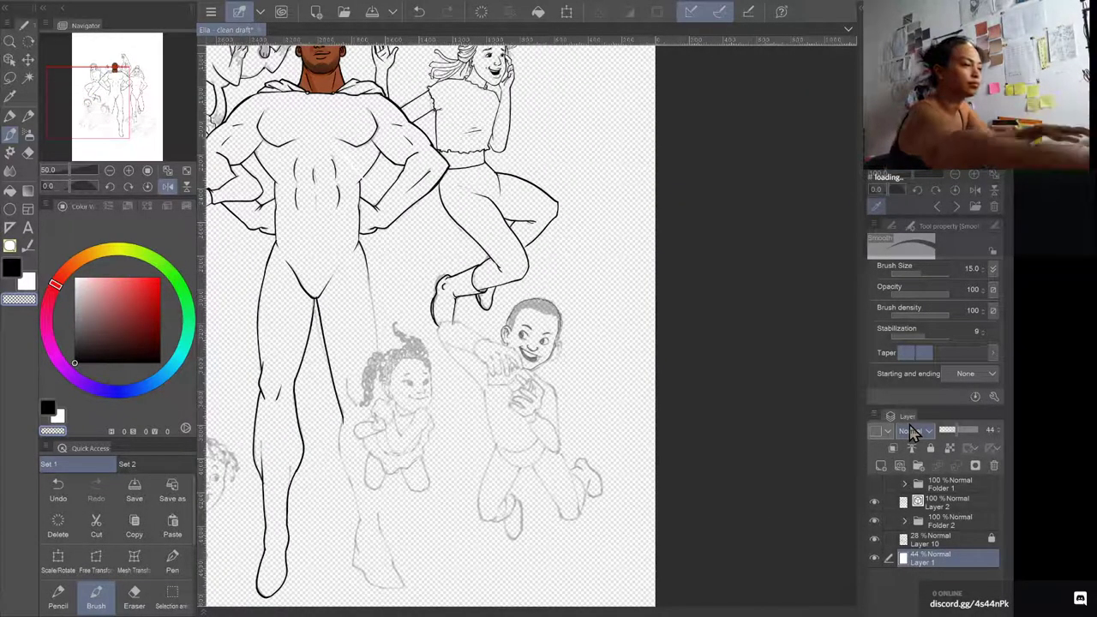